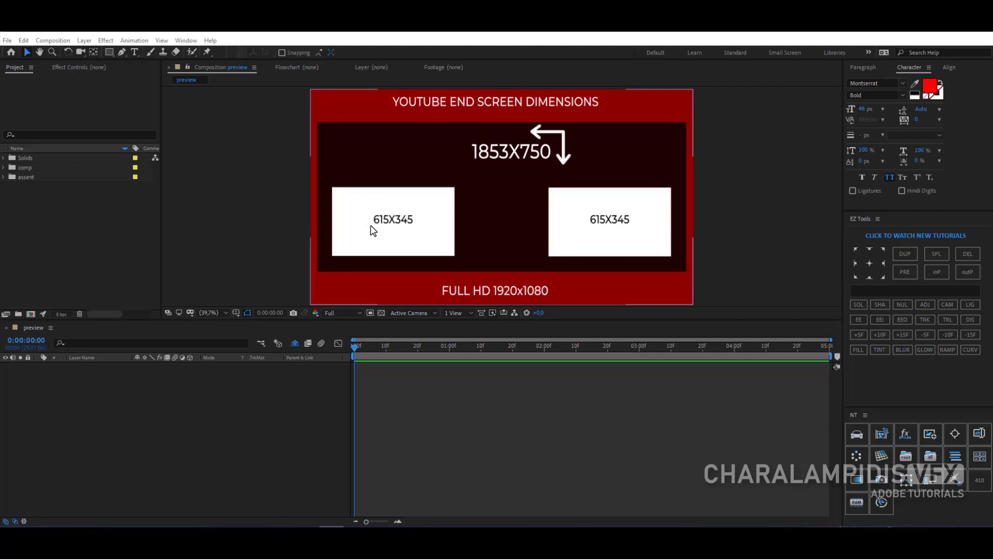
Step: Create a composition named outro at 1920 by 1080 px with a five-second duration
{"action": "left_click", "coordinate": [52, 41]}
{"action": "left_click", "coordinate": [52, 51]}
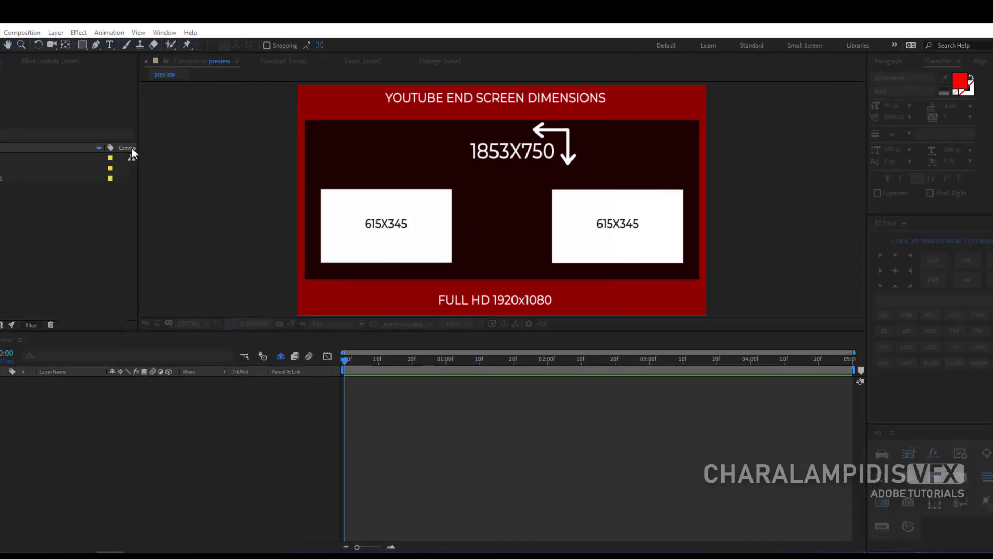
{"action": "type", "text": "outro"}
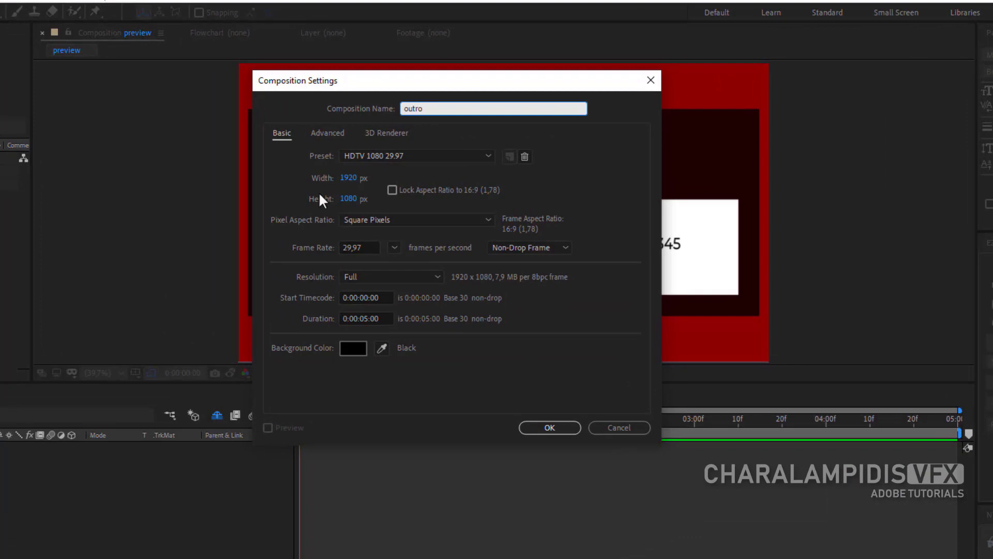
{"action": "left_click", "coordinate": [348, 177]}
{"action": "left_click", "coordinate": [350, 198]}
{"action": "left_click", "coordinate": [384, 316]}
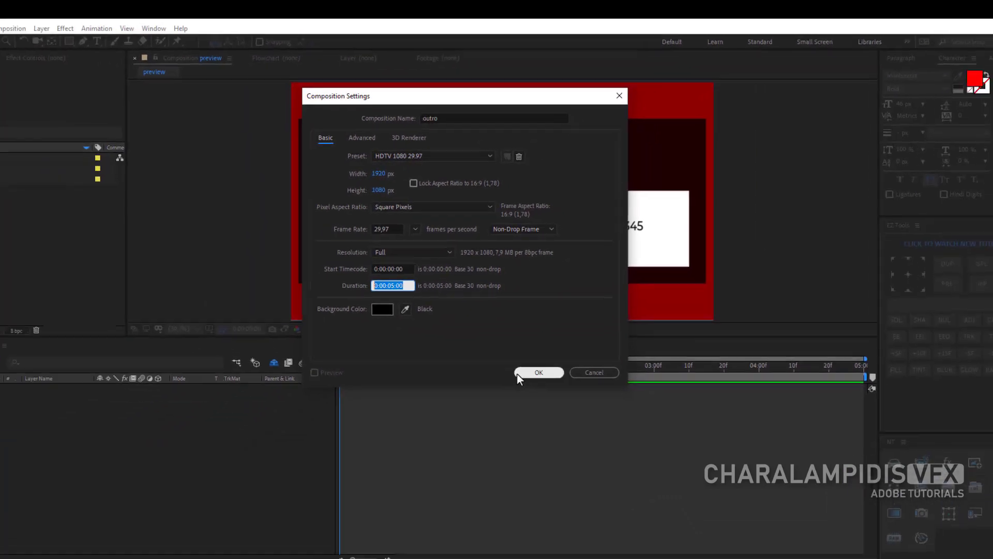
{"action": "left_click", "coordinate": [549, 427]}
Step: Create a second 1920 by 1080 px, five-second composition named BG
{"action": "left_click", "coordinate": [61, 40]}
{"action": "left_click", "coordinate": [66, 50]}
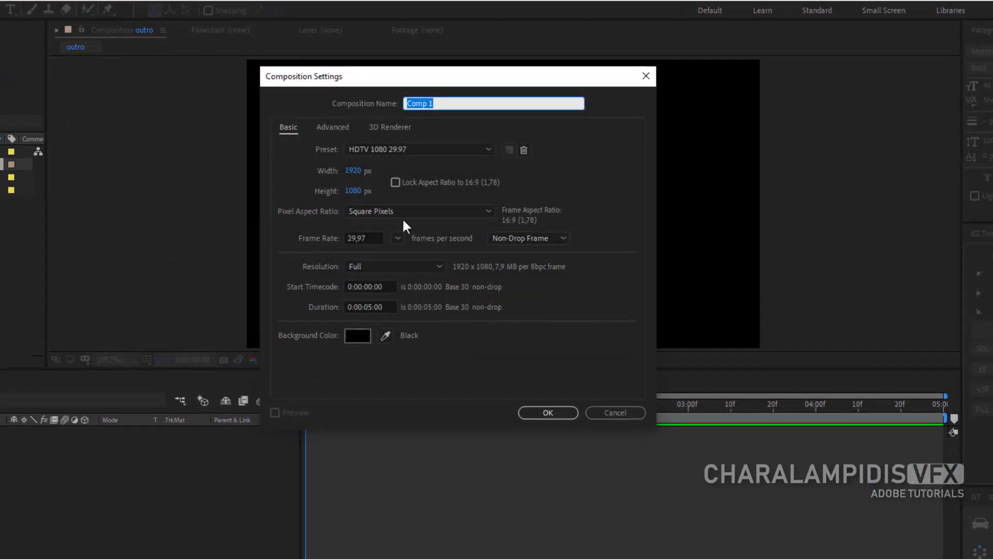
{"action": "type", "text": "BG"}
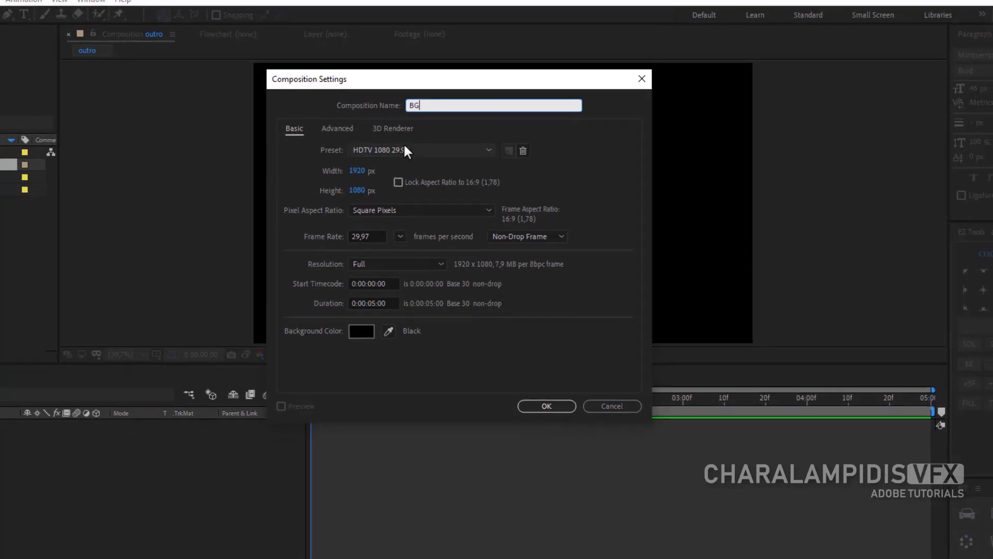
{"action": "left_click", "coordinate": [547, 406]}
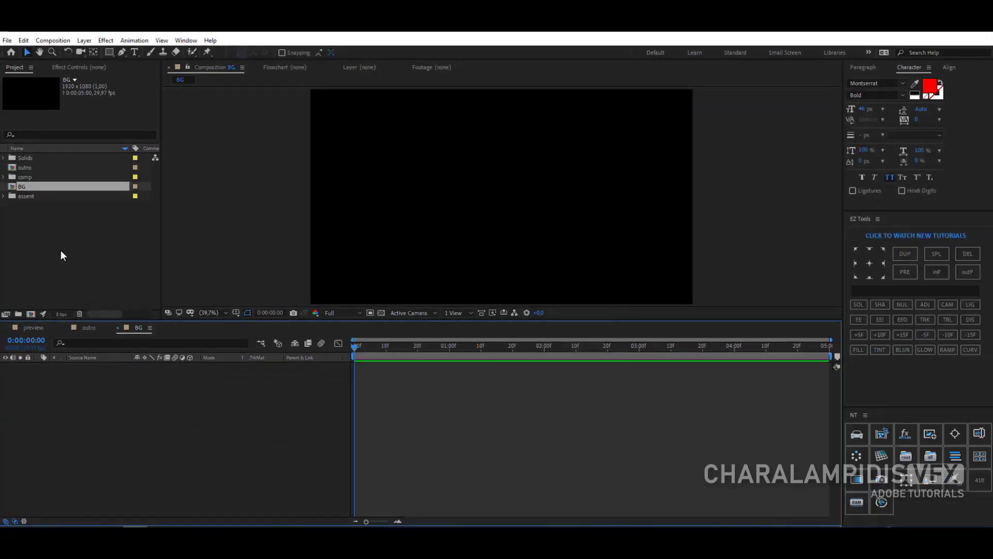
Step: Add a comp-sized solid named mask to the BG composition in dark gray 141414
{"action": "right_click", "coordinate": [135, 391]}
{"action": "mouse_move", "coordinate": [253, 399]}
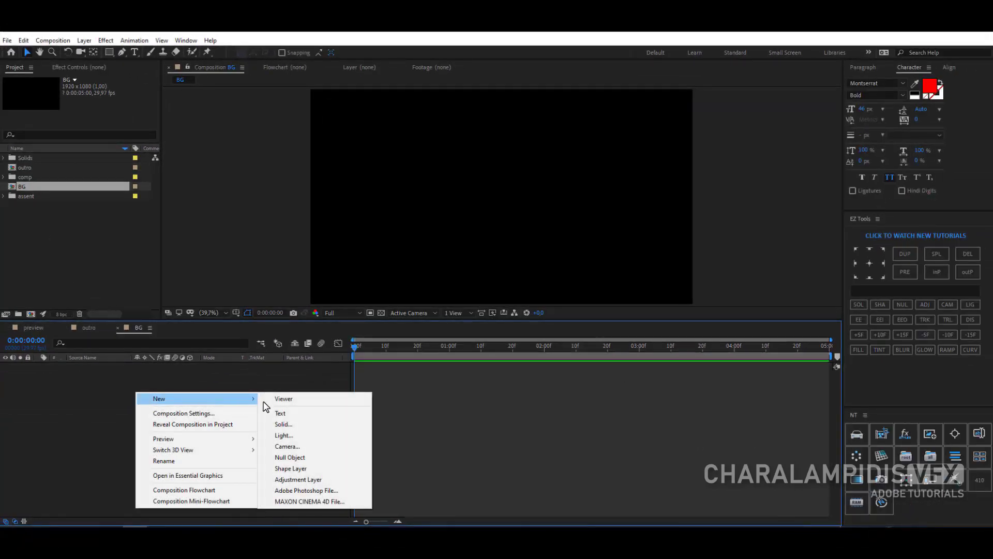
{"action": "left_click", "coordinate": [299, 428]}
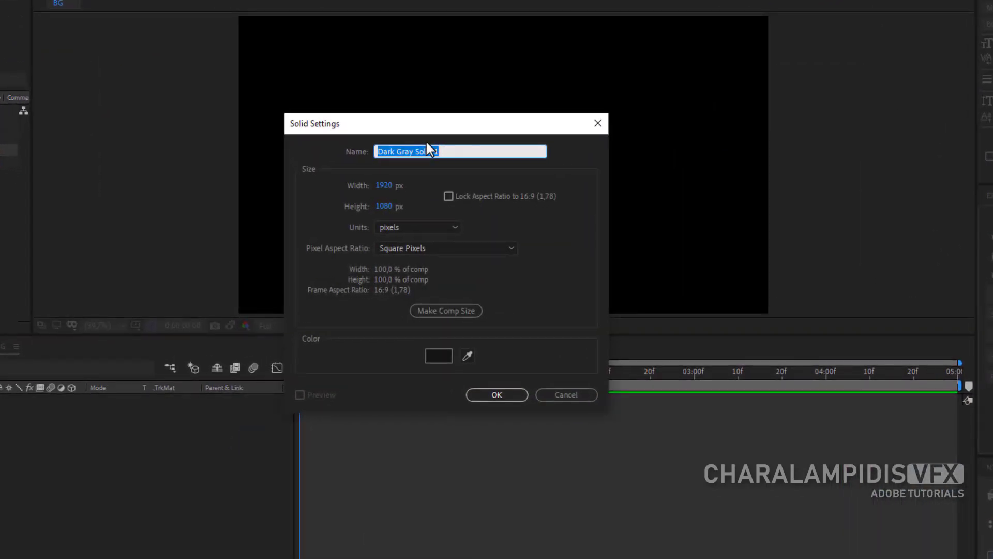
{"action": "type", "text": "mask"}
{"action": "left_click", "coordinate": [444, 311]}
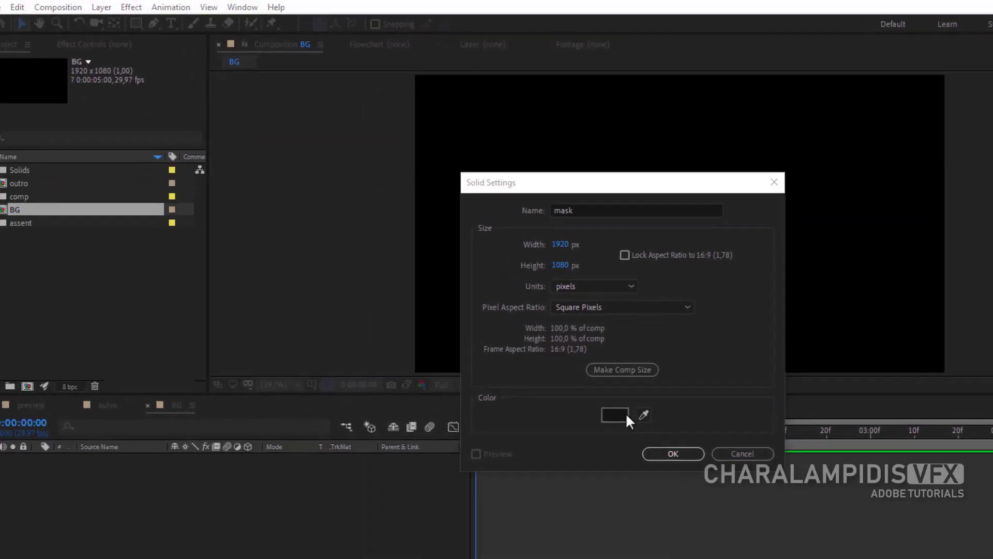
{"action": "left_click", "coordinate": [439, 356]}
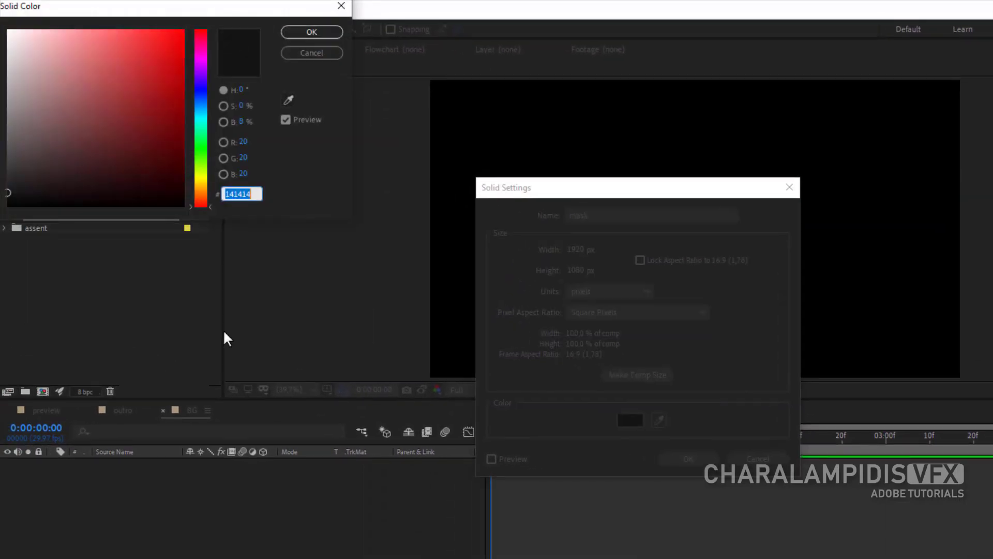
{"action": "left_click", "coordinate": [8, 192]}
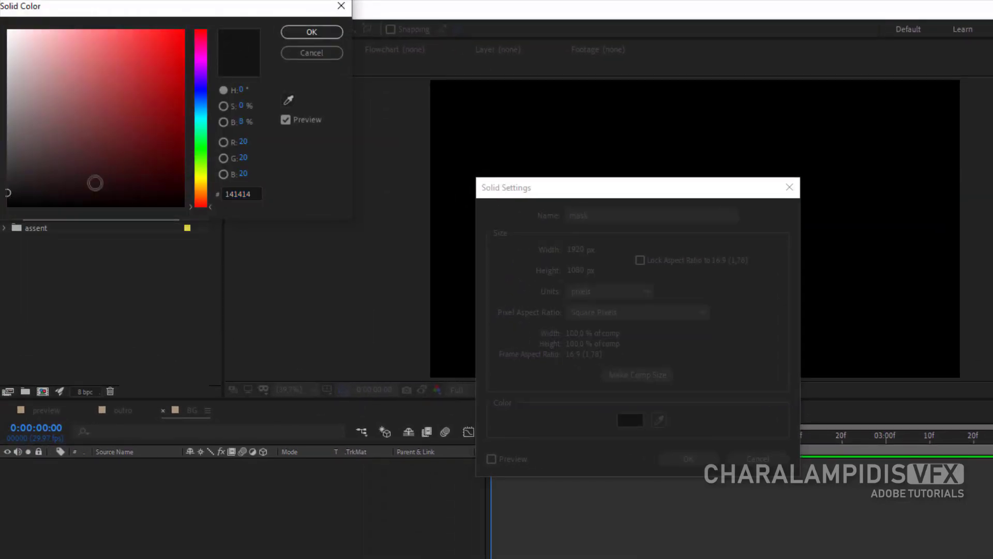
{"action": "left_click", "coordinate": [311, 32]}
{"action": "left_click", "coordinate": [686, 458]}
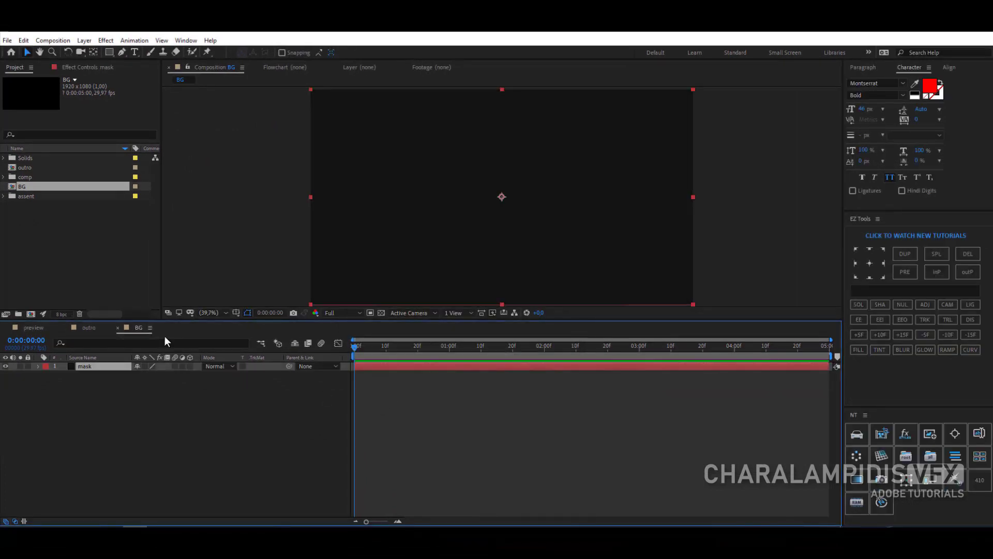
Step: Add the BG composition to outro as a locked layer and file BG in the project's comp folder
{"action": "left_click", "coordinate": [86, 329]}
{"action": "left_click_drag", "start_coordinate": [30, 191], "coordinate": [129, 410]}
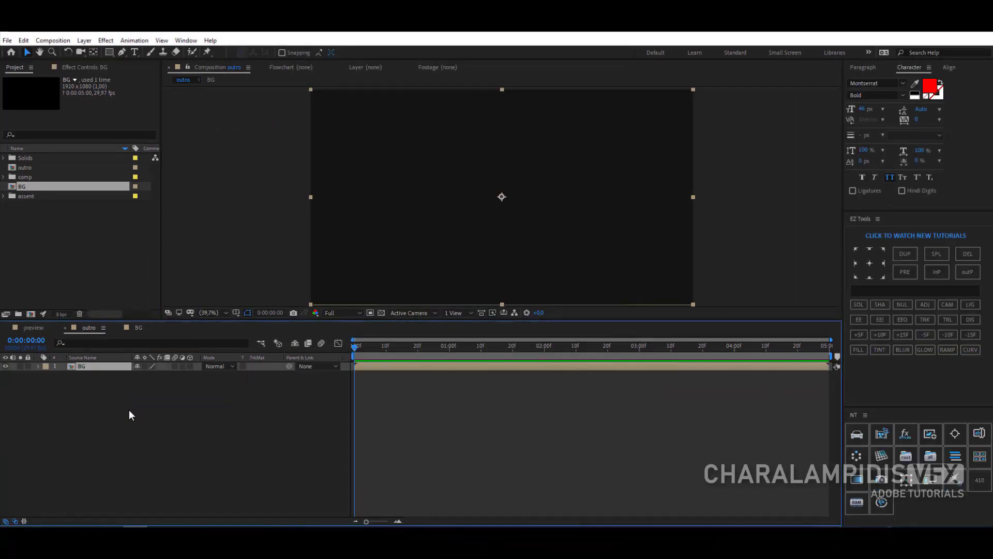
{"action": "left_click", "coordinate": [27, 366]}
{"action": "left_click_drag", "start_coordinate": [21, 186], "coordinate": [10, 195]}
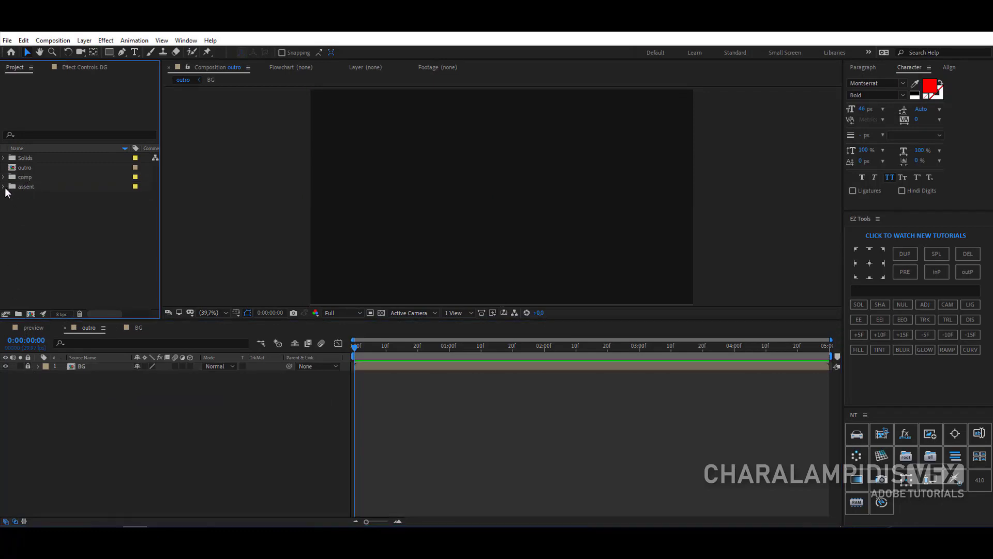
Step: Place End Screen Boundary.png from the assent folder's other subfolder above the BG layer and lock it
{"action": "left_click", "coordinate": [3, 187]}
{"action": "left_click", "coordinate": [13, 196]}
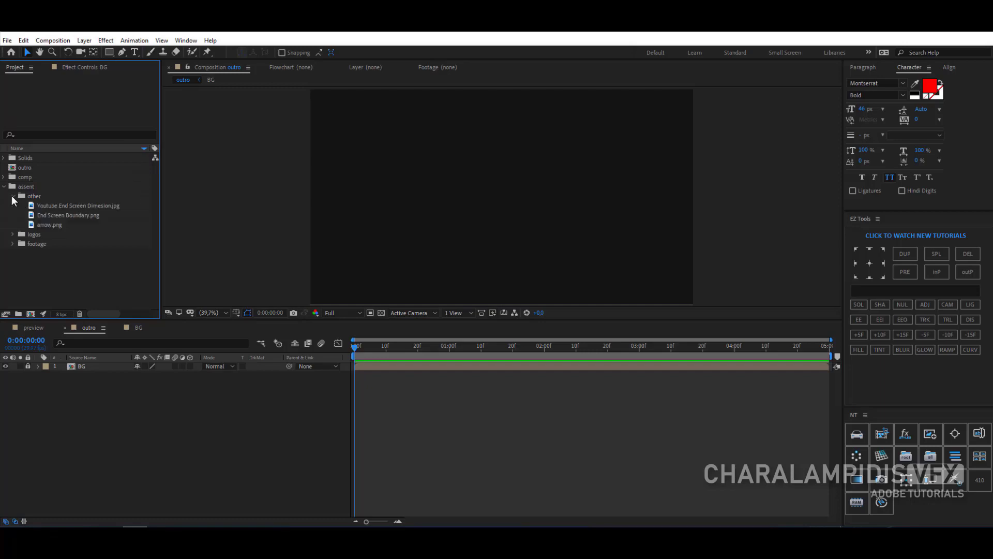
{"action": "left_click_drag", "start_coordinate": [68, 216], "coordinate": [107, 363]}
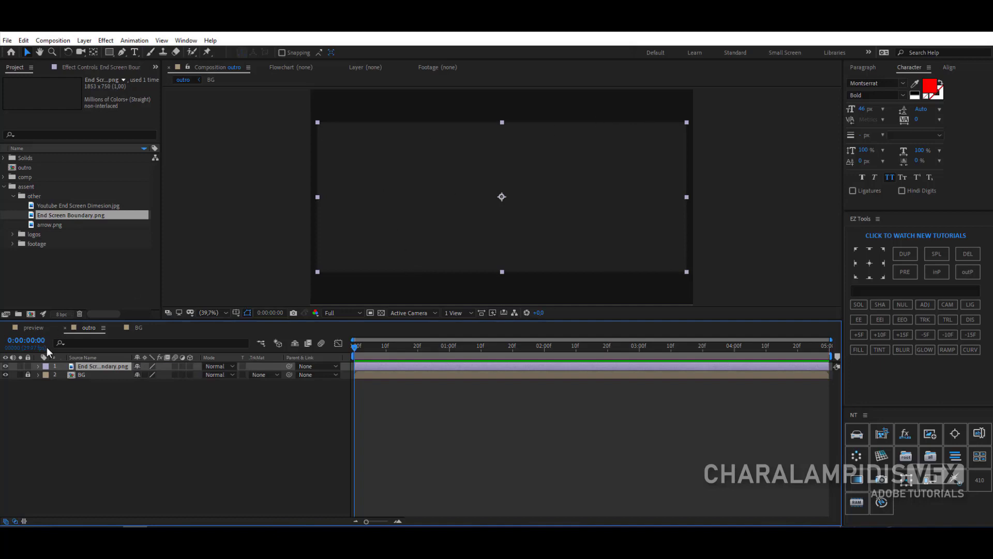
{"action": "left_click", "coordinate": [28, 365]}
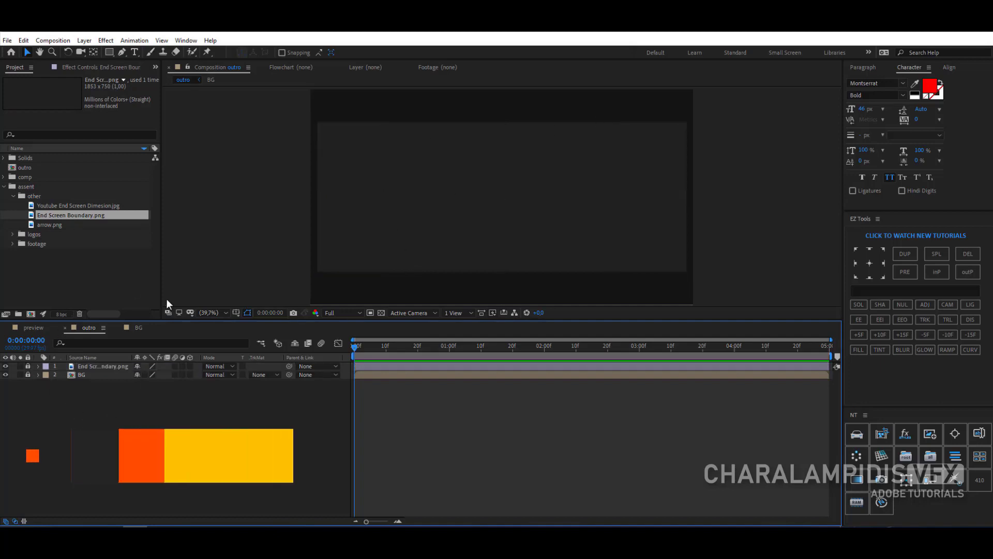
Step: Show the rulers and add vertical guides at and inside both boundary sides, plus horizontal guides at and above its lower edge
{"action": "left_click", "coordinate": [236, 312]}
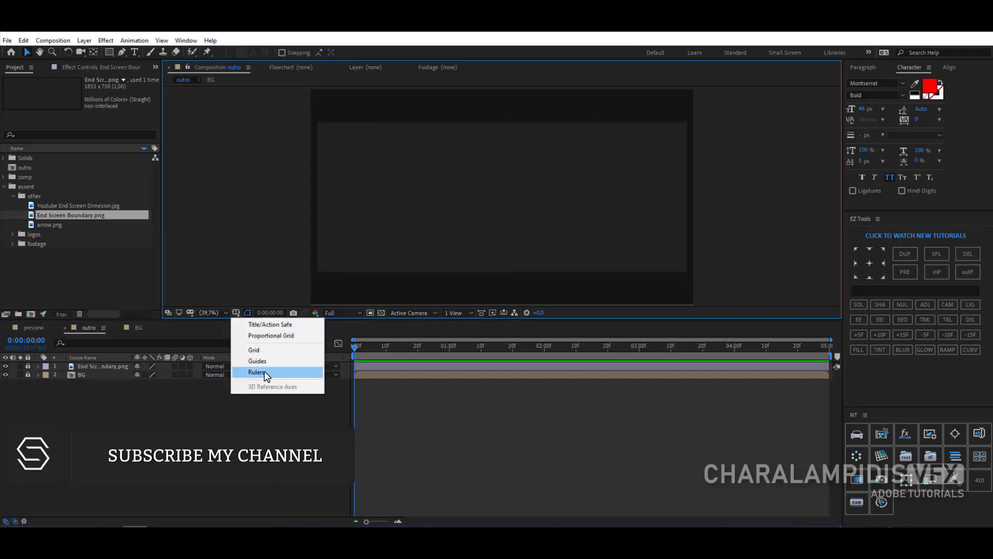
{"action": "left_click", "coordinate": [258, 372]}
{"action": "left_click_drag", "start_coordinate": [194, 256], "coordinate": [327, 256]}
{"action": "left_click_drag", "start_coordinate": [167, 271], "coordinate": [379, 258]}
{"action": "left_click_drag", "start_coordinate": [634, 353], "coordinate": [685, 251]}
{"action": "left_click_drag", "start_coordinate": [167, 233], "coordinate": [673, 268]}
{"action": "left_click_drag", "start_coordinate": [293, 206], "coordinate": [294, 274]}
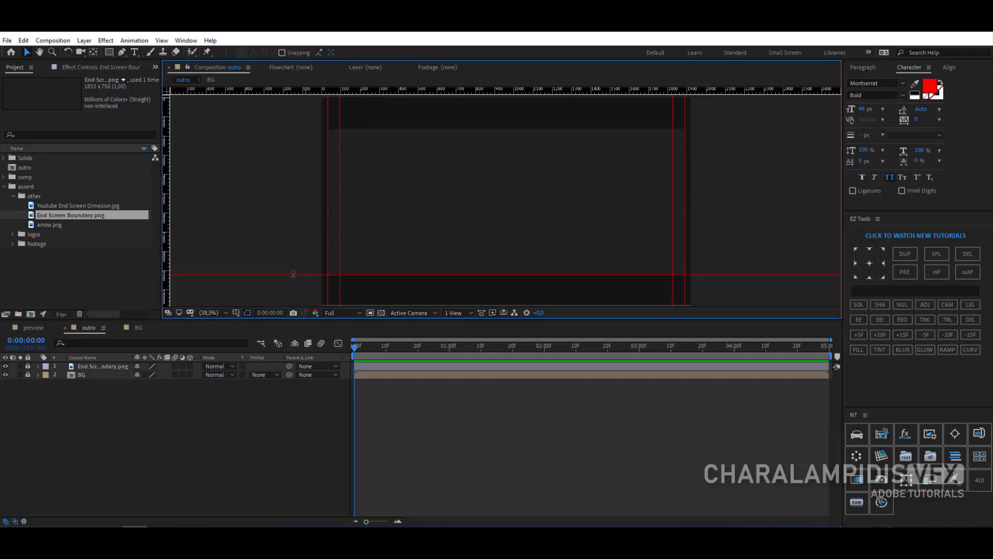
{"action": "left_click_drag", "start_coordinate": [320, 92], "coordinate": [305, 241]}
Step: Draw a black-filled rectangle about 324 px tall at the inner left and upper horizontal guides, and name its layer video-01
{"action": "left_click", "coordinate": [109, 51]}
{"action": "left_click", "coordinate": [284, 52]}
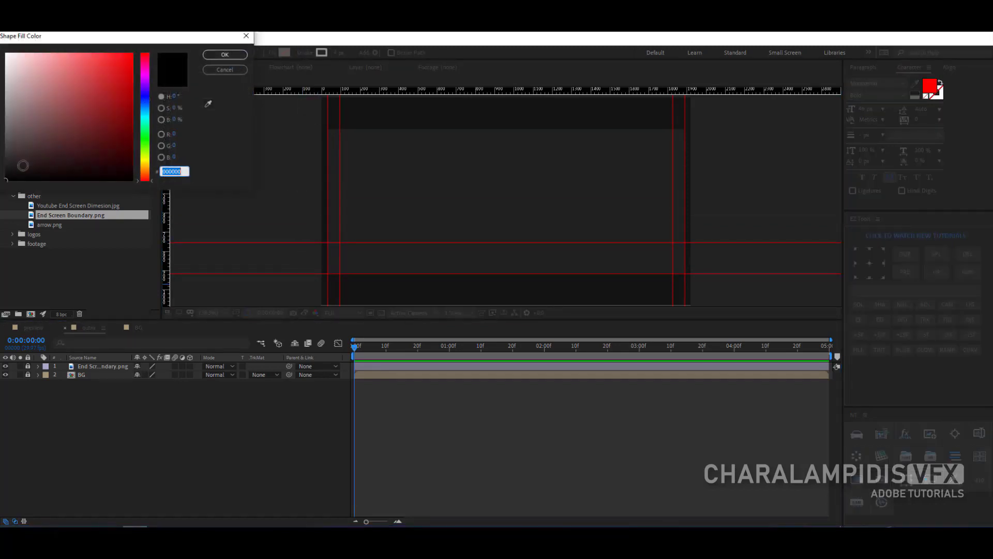
{"action": "left_click", "coordinate": [213, 56]}
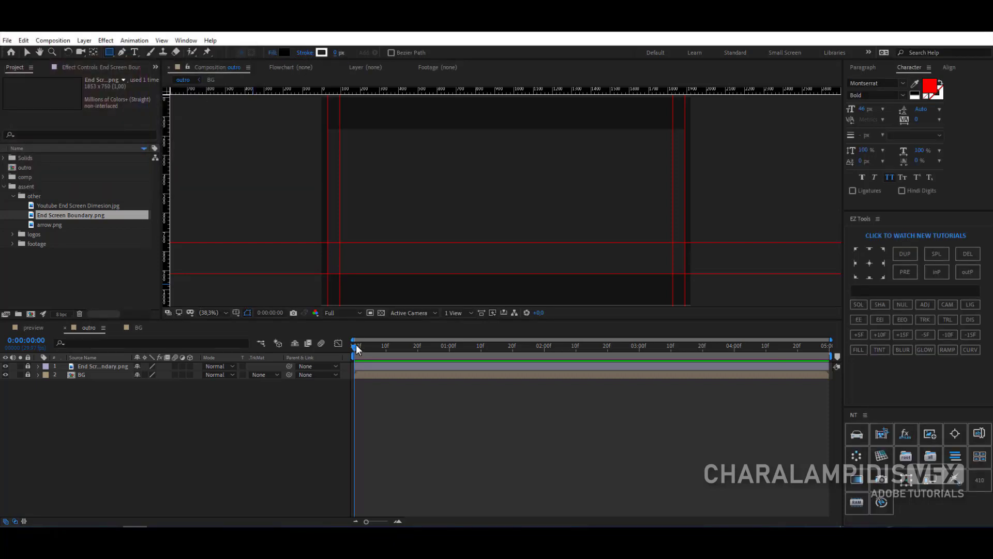
{"action": "mouse_move", "coordinate": [339, 181]}
{"action": "left_mouse_down"}
{"action": "mouse_move", "coordinate": [371, 215]}
{"action": "mouse_move", "coordinate": [469, 243]}
{"action": "left_mouse_up"}
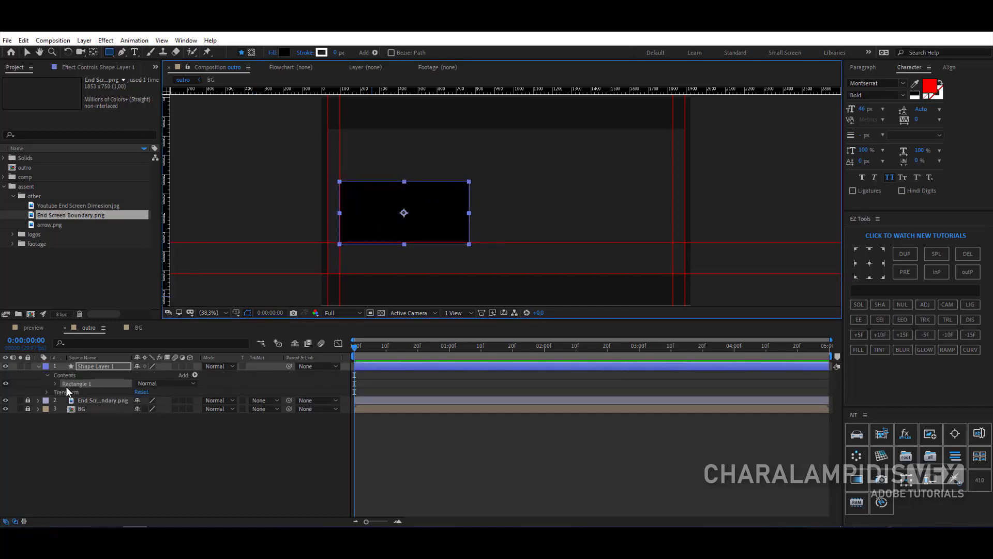
{"action": "key", "text": "Return"}
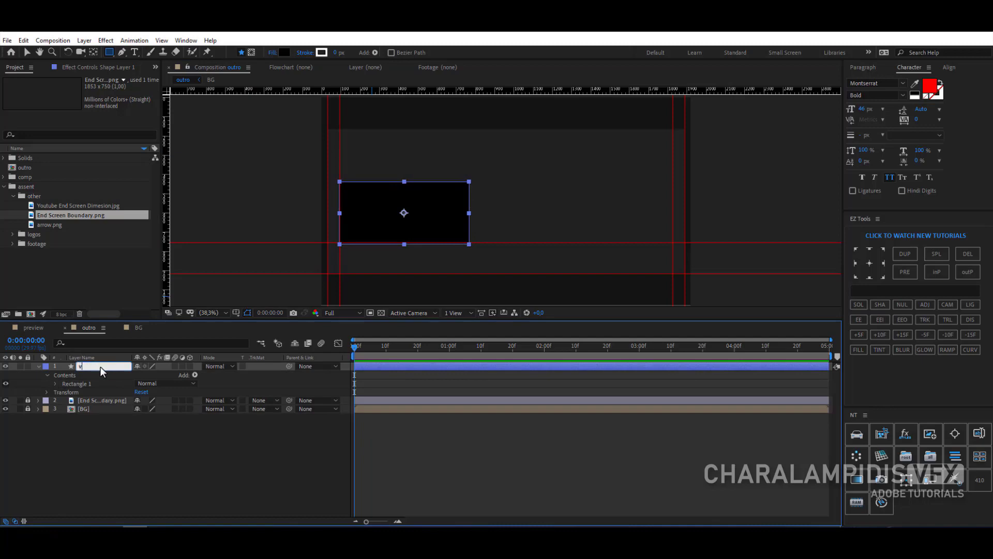
{"action": "type", "text": "video-01"}
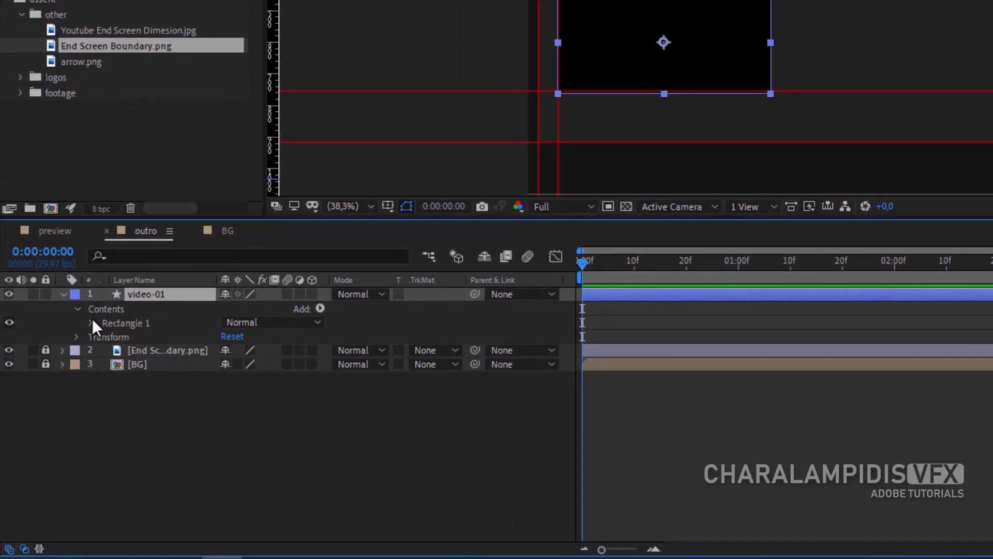
Step: Set the size of the video-01 rectangle path to 615 by 345 px
{"action": "left_click", "coordinate": [91, 323]}
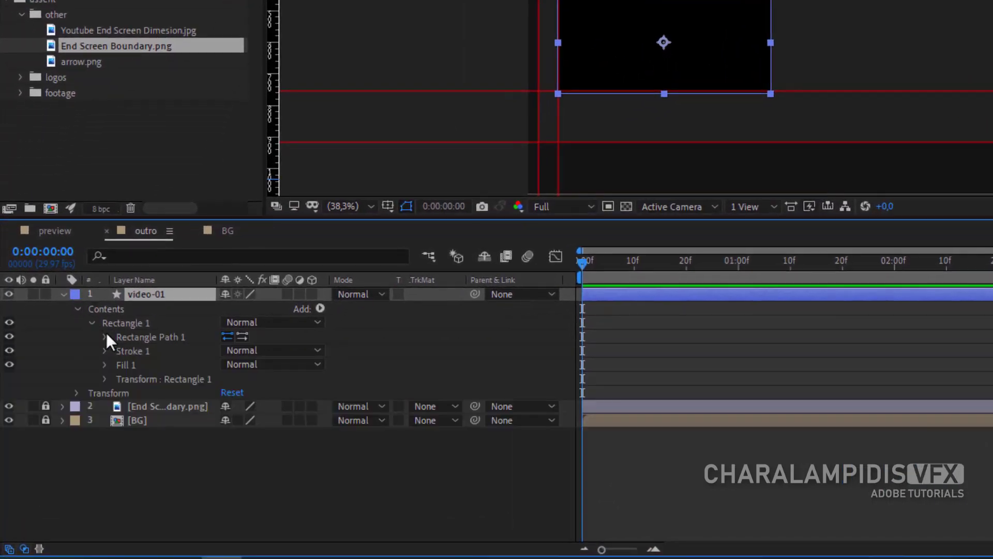
{"action": "left_click", "coordinate": [105, 337]}
{"action": "left_click", "coordinate": [226, 350]}
{"action": "left_click", "coordinate": [248, 350]}
{"action": "type", "text": "615"}
{"action": "key", "text": "Return"}
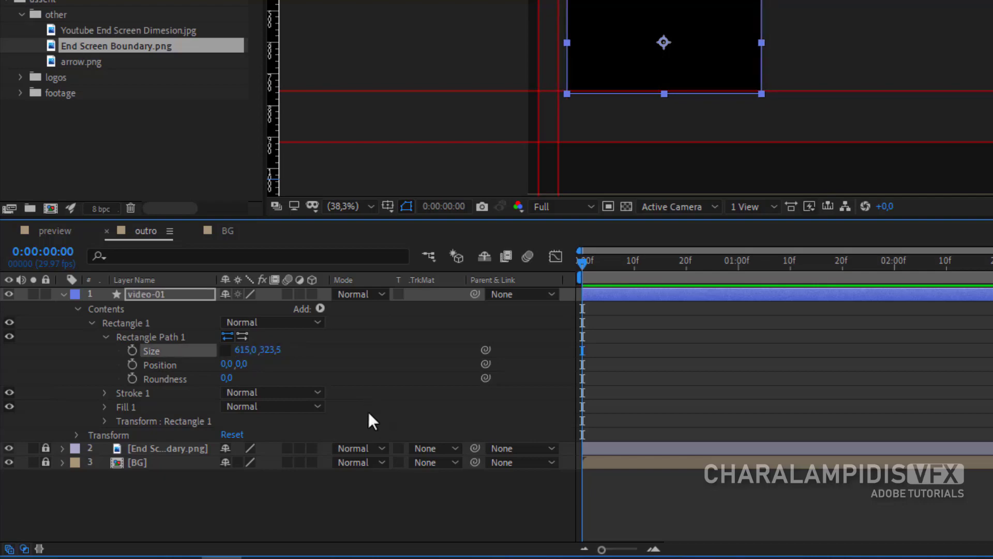
{"action": "left_click", "coordinate": [266, 350]}
{"action": "type", "text": "345"}
{"action": "key", "text": "Return"}
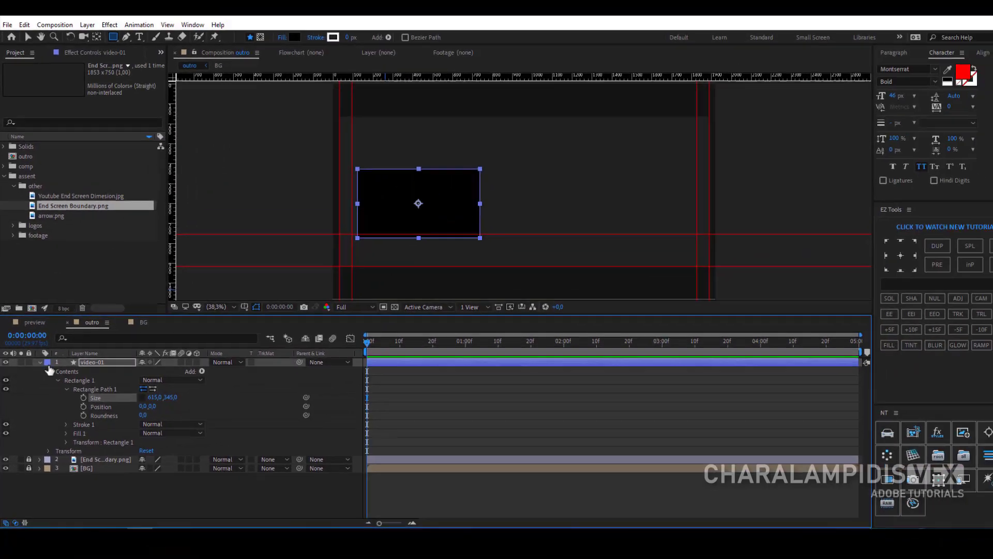
{"action": "left_click", "coordinate": [38, 367]}
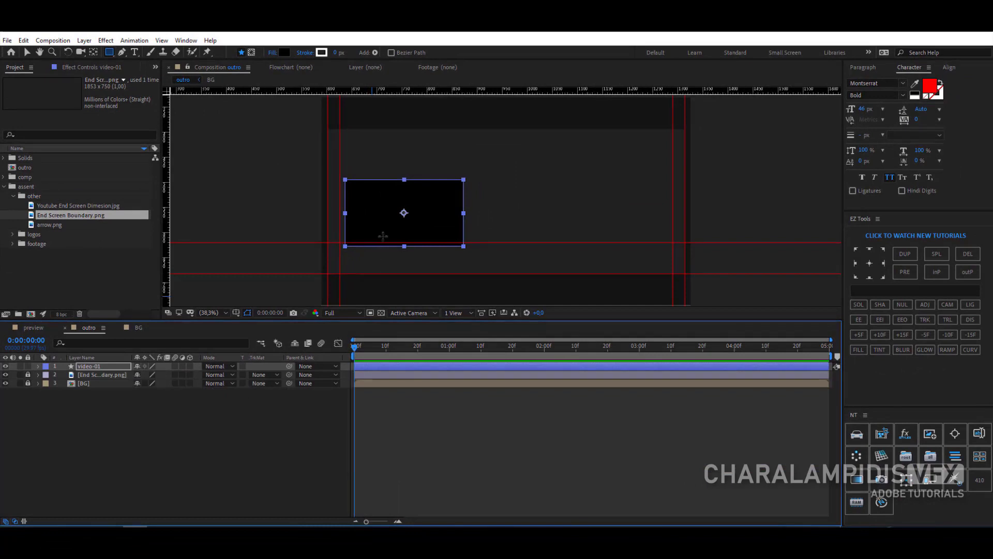
Step: Align the video-01 rectangle's lower-left corner with the intersection of the inner left and upper horizontal guides
{"action": "key", "text": "slash"}
{"action": "key", "text": "v"}
{"action": "left_click_drag", "start_coordinate": [288, 248], "coordinate": [492, 189]}
{"action": "mouse_move", "coordinate": [387, 204]}
{"action": "left_mouse_down"}
{"action": "mouse_move", "coordinate": [378, 198]}
{"action": "mouse_move", "coordinate": [389, 201]}
{"action": "left_mouse_up"}
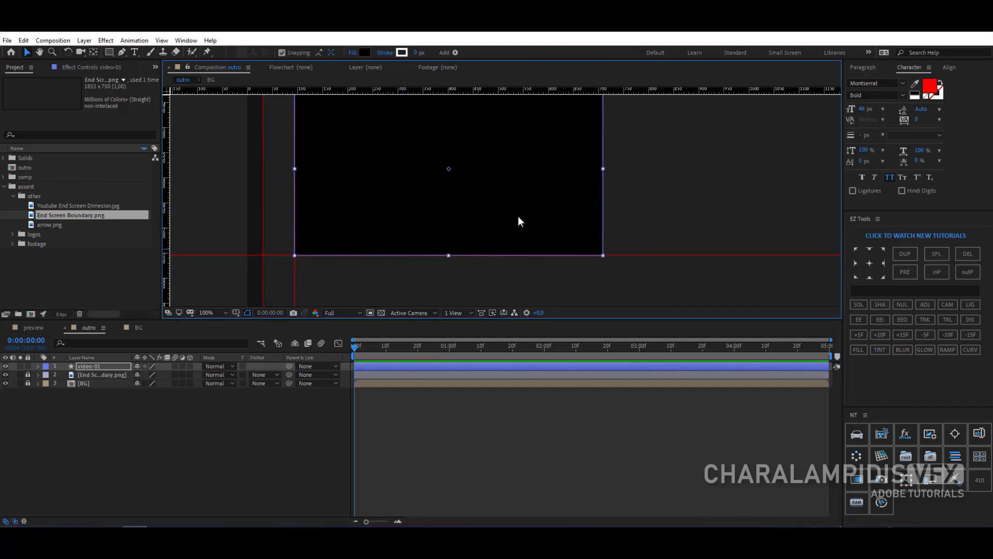
{"action": "key", "text": "Up"}
{"action": "left_click", "coordinate": [223, 313]}
{"action": "left_click", "coordinate": [225, 328]}
{"action": "left_click", "coordinate": [180, 448]}
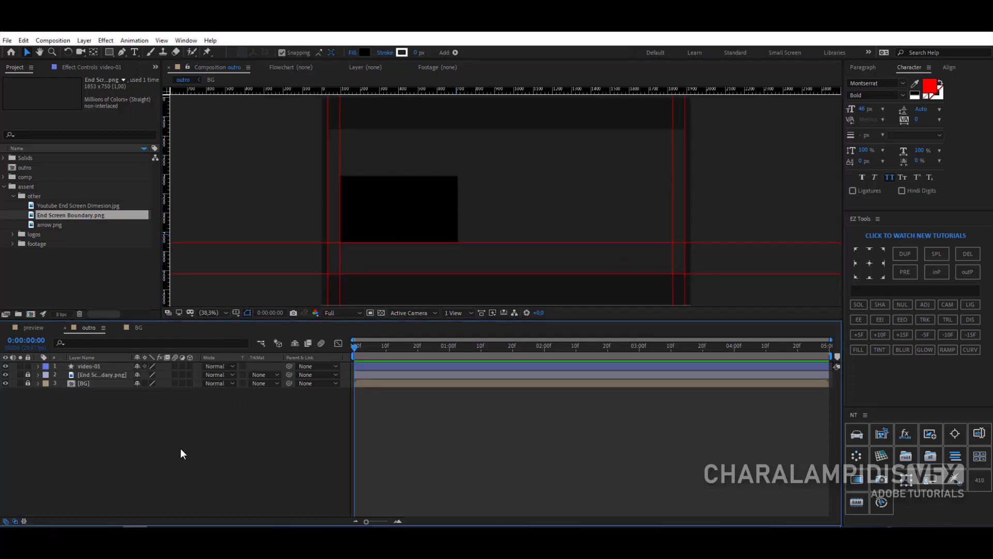
Step: Duplicate video-01 and shift the copy horizontally to X position 1546.1 so its right edge meets the inner right guide
{"action": "left_click", "coordinate": [96, 367]}
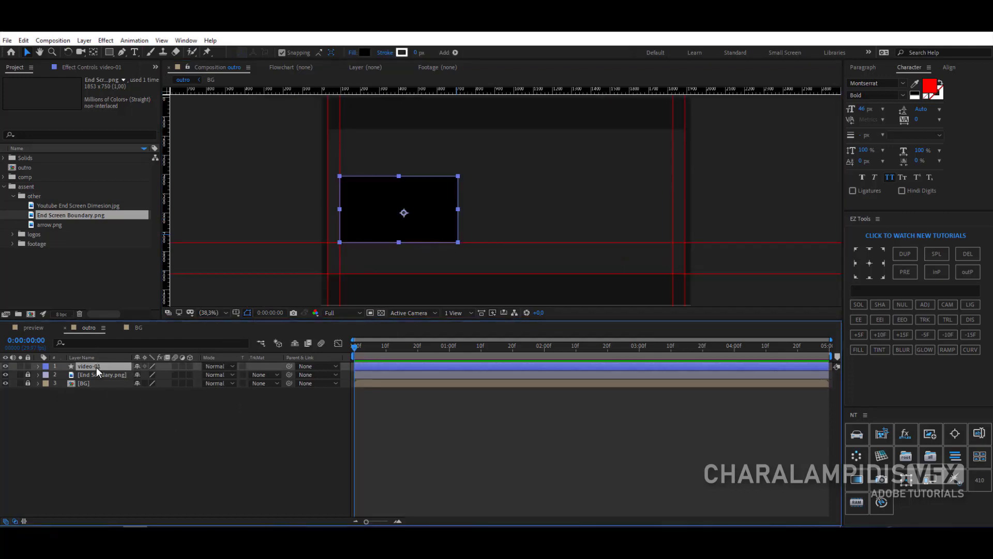
{"action": "key", "text": "ctrl+d"}
{"action": "key", "text": "/"}
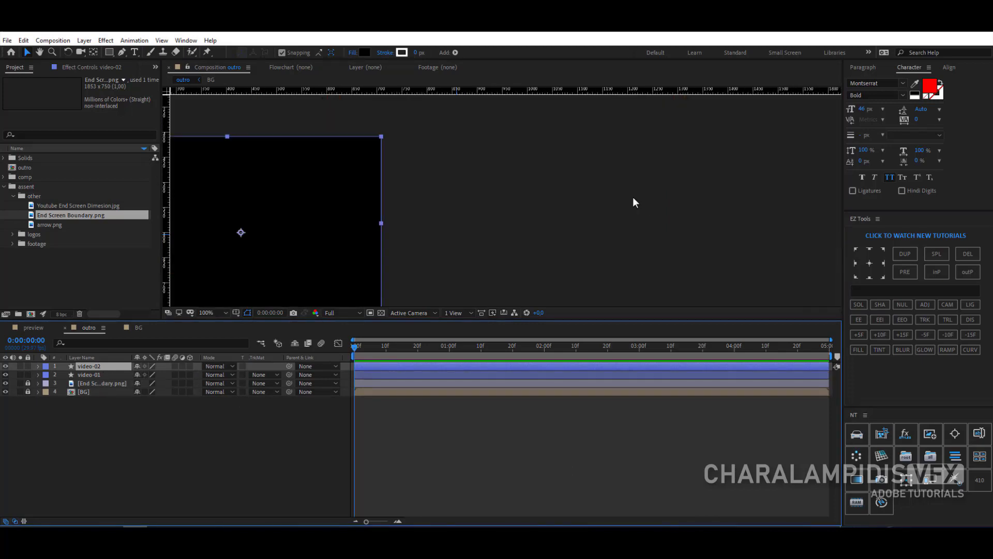
{"action": "key", "text": "h"}
{"action": "left_click_drag", "start_coordinate": [596, 228], "coordinate": [189, 332]}
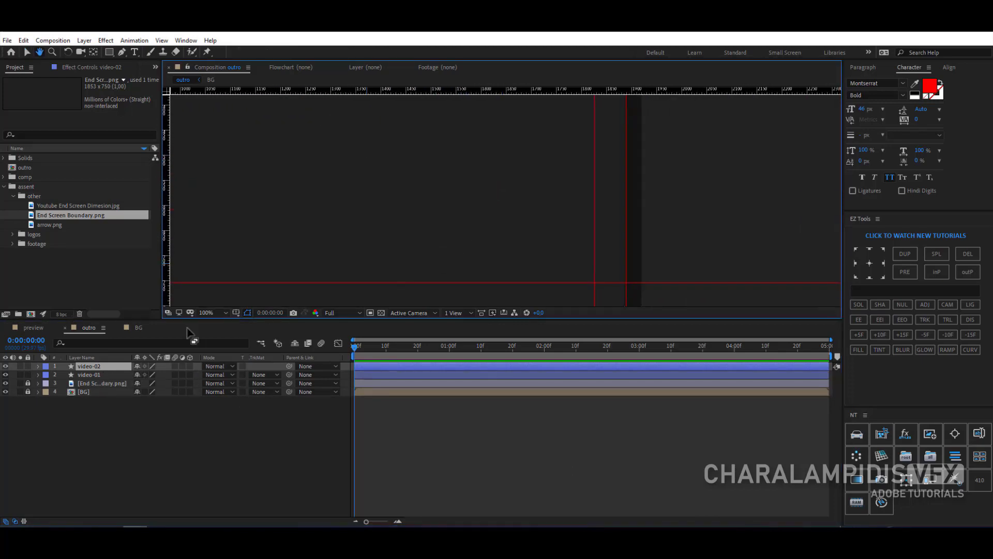
{"action": "key", "text": "v"}
{"action": "key", "text": "p"}
{"action": "left_click_drag", "start_coordinate": [141, 376], "coordinate": [695, 367]}
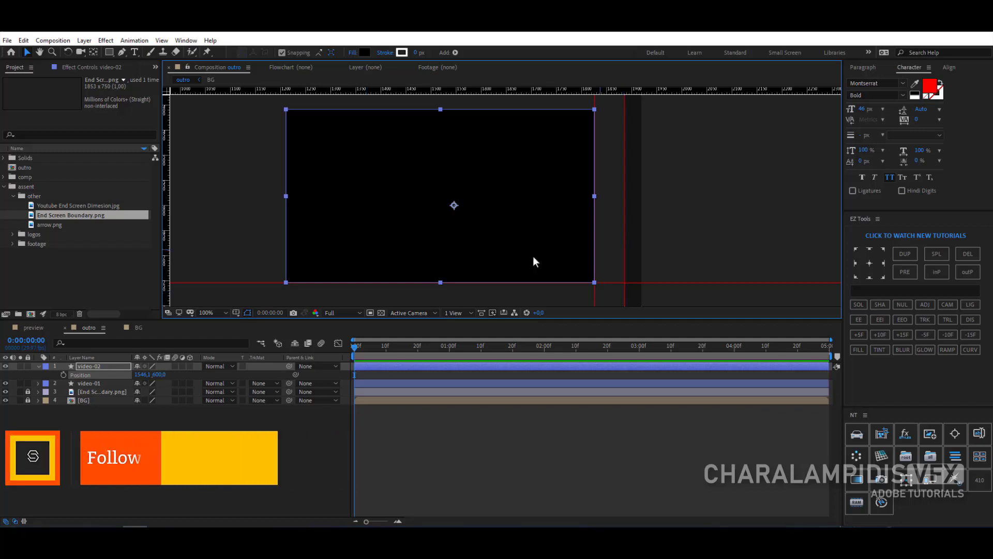
{"action": "left_click", "coordinate": [209, 311]}
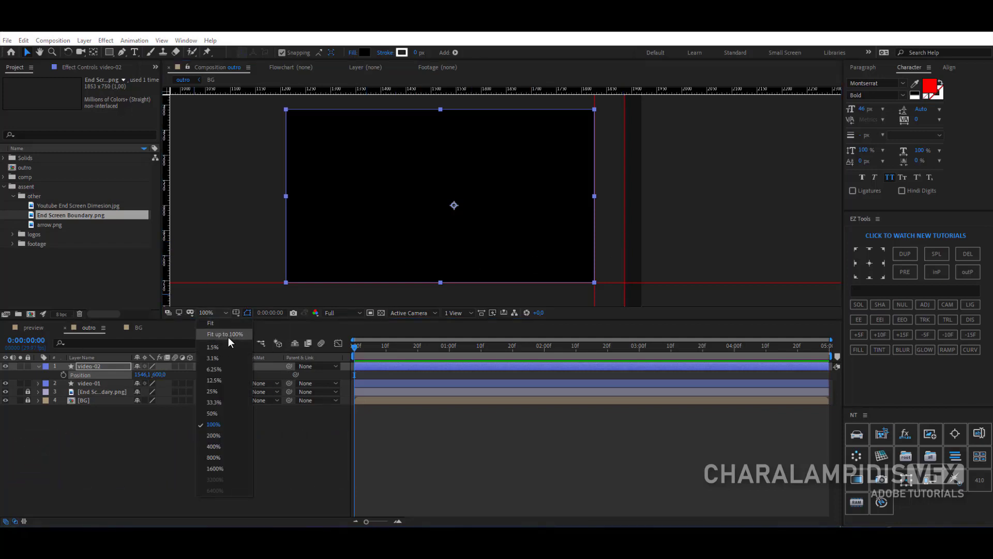
Step: Precompose the video-01 and video-02 rectangle layers into separate compositions named video-01 and video-02
{"action": "left_click", "coordinate": [228, 334]}
{"action": "left_click", "coordinate": [38, 365]}
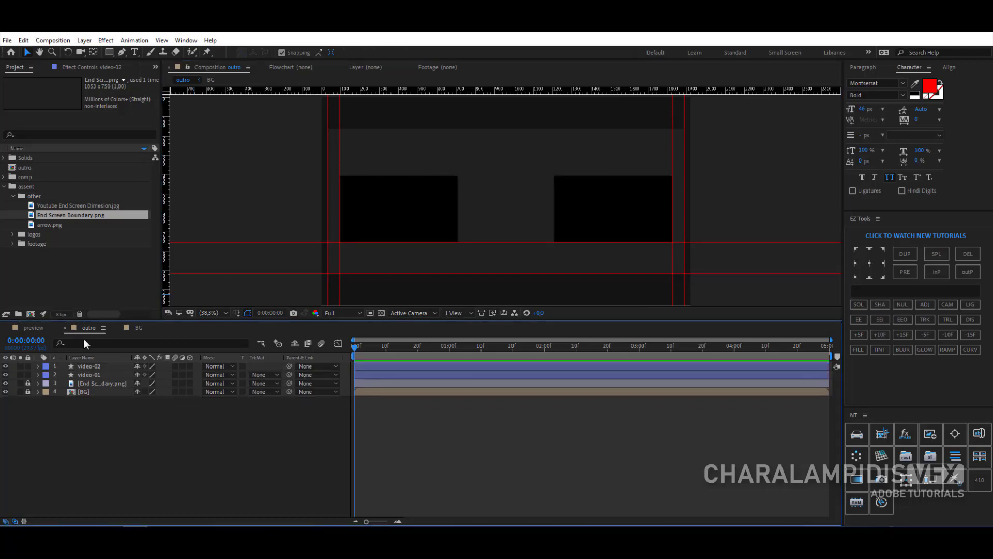
{"action": "left_click", "coordinate": [99, 373]}
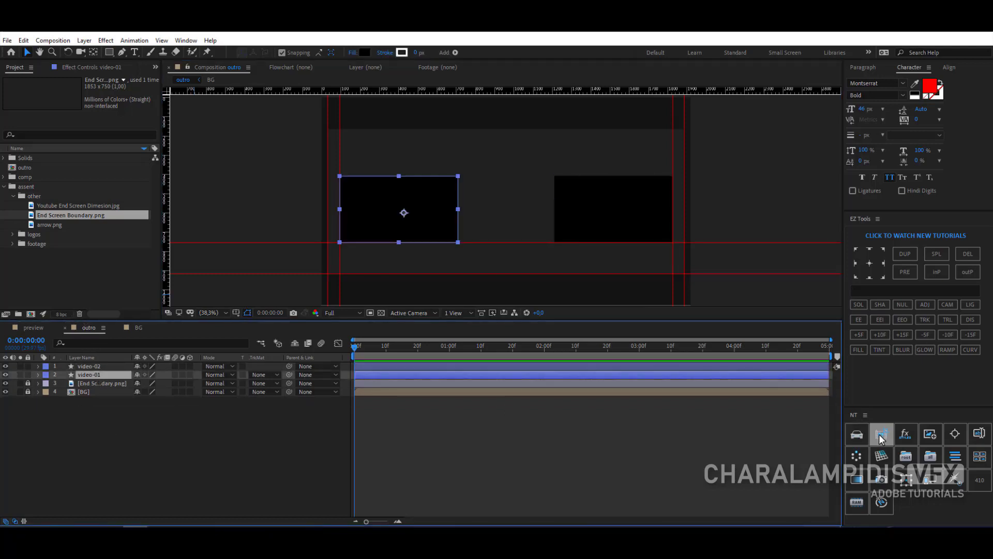
{"action": "left_click", "coordinate": [881, 437]}
{"action": "left_click", "coordinate": [97, 368]}
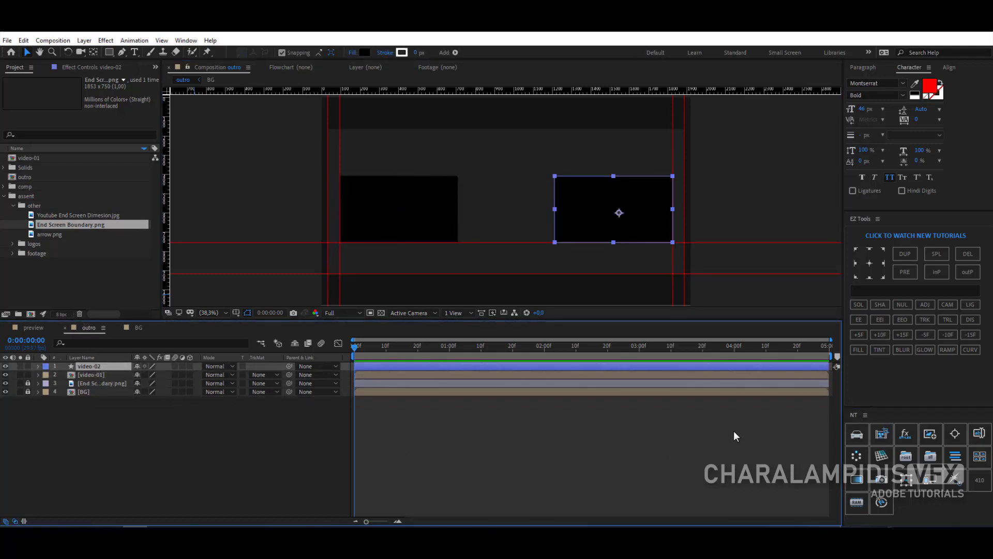
{"action": "left_click", "coordinate": [883, 436]}
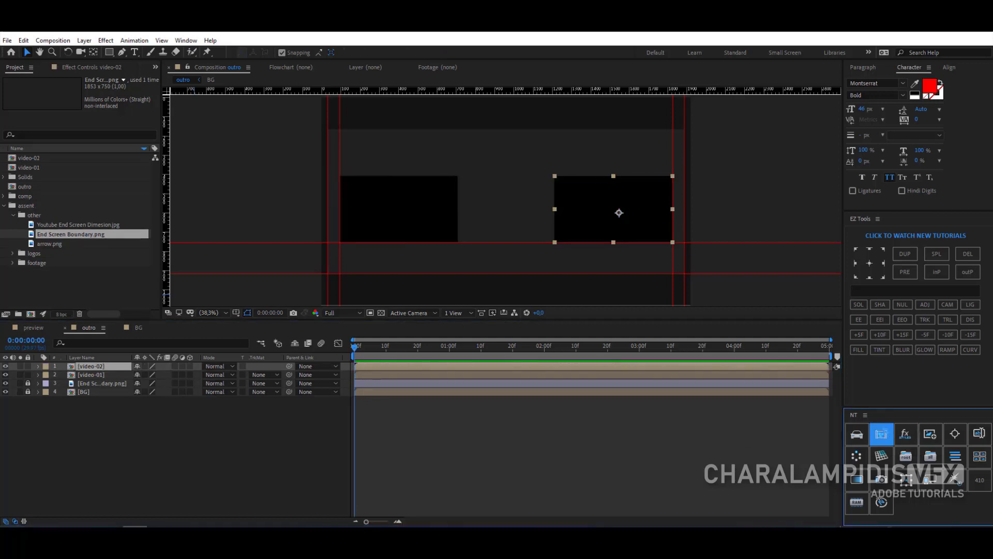
Step: Move the video-01 and video-02 compositions into the comp folder and collapse the assent folder
{"action": "left_click", "coordinate": [8, 161]}
{"action": "left_click", "coordinate": [23, 167], "text": "shift"}
{"action": "left_click_drag", "start_coordinate": [25, 168], "coordinate": [28, 199]}
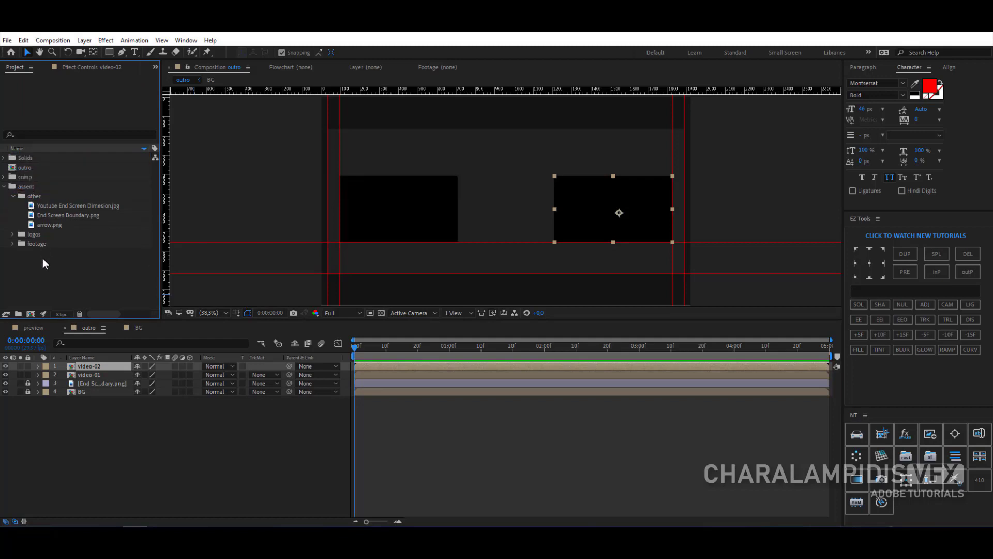
{"action": "left_click", "coordinate": [4, 187]}
{"action": "left_click", "coordinate": [181, 467]}
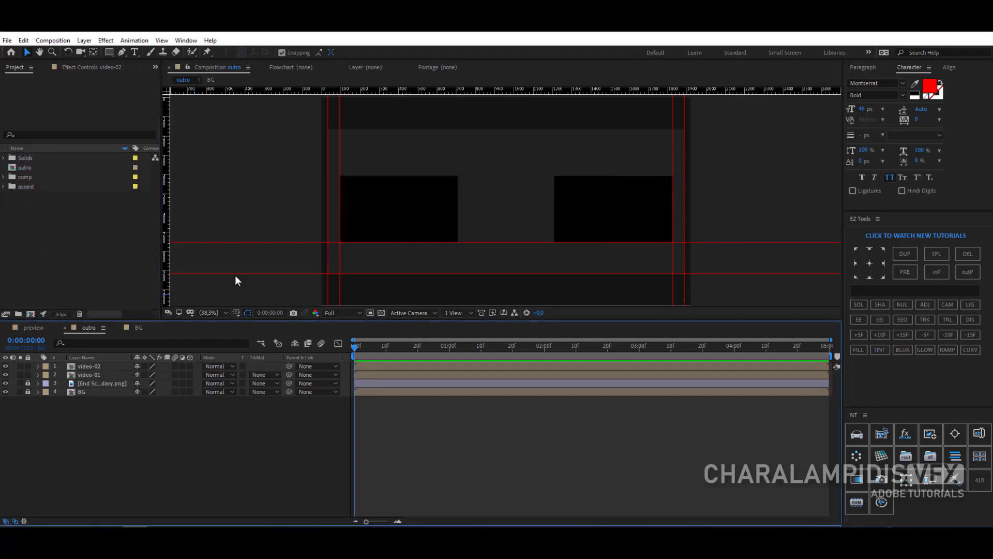
Step: Set up the Pen tool with a 4 px stroke and no fill
{"action": "left_click", "coordinate": [126, 52]}
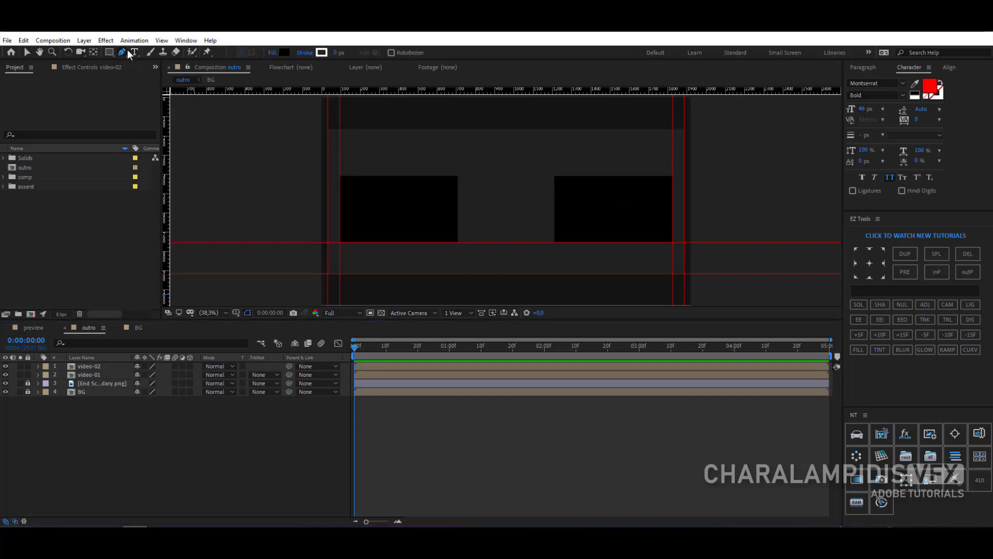
{"action": "left_click", "coordinate": [335, 53]}
{"action": "key", "text": "Return"}
{"action": "left_click", "coordinate": [271, 53]}
{"action": "left_click", "coordinate": [19, 50]}
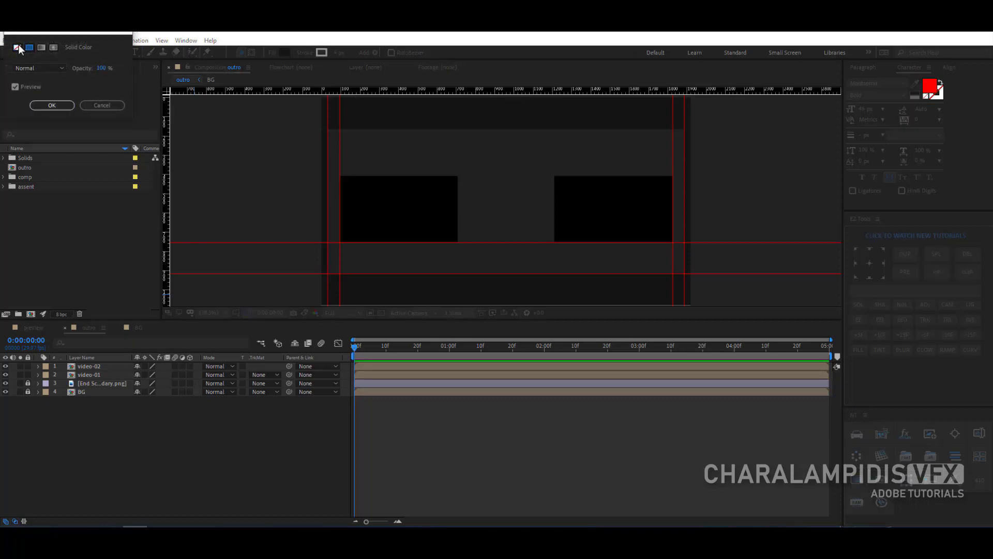
{"action": "left_click", "coordinate": [46, 101]}
Step: Add a vertical guide at the right edge of the video-01 placeholder
{"action": "scroll", "coordinate": [367, 243], "scroll_direction": "up", "scroll_amount": 3}
{"action": "key", "text": "h"}
{"action": "mouse_move", "coordinate": [304, 228]}
{"action": "left_mouse_down"}
{"action": "mouse_move", "coordinate": [610, 95]}
{"action": "mouse_move", "coordinate": [530, 116]}
{"action": "mouse_move", "coordinate": [452, 177]}
{"action": "mouse_move", "coordinate": [446, 164]}
{"action": "left_mouse_up"}
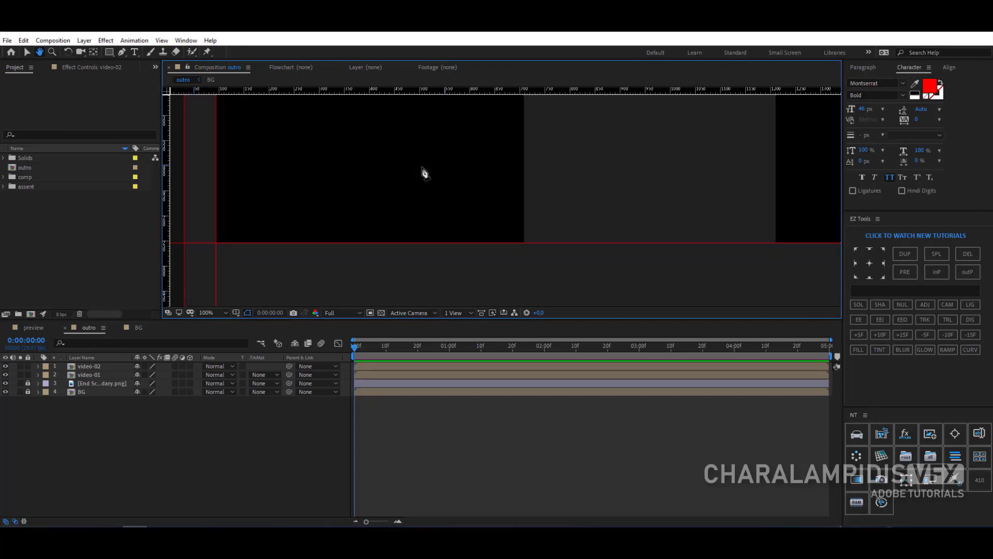
{"action": "key", "text": "g"}
{"action": "left_click_drag", "start_coordinate": [168, 223], "coordinate": [524, 240]}
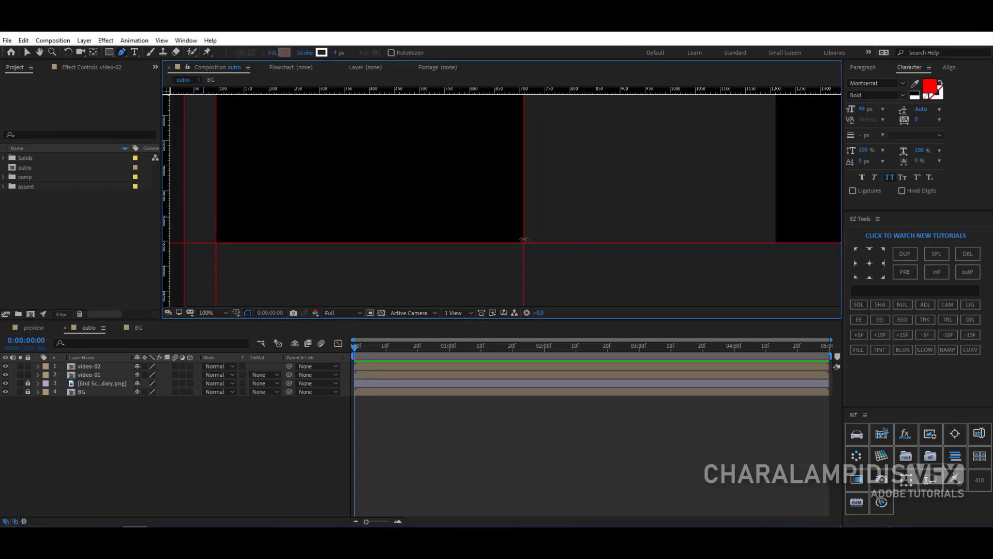
Step: Draw a straight line along video-01's lower edge, with its endpoints on the vertical guides at both sides of the placeholder
{"action": "left_click", "coordinate": [218, 245]}
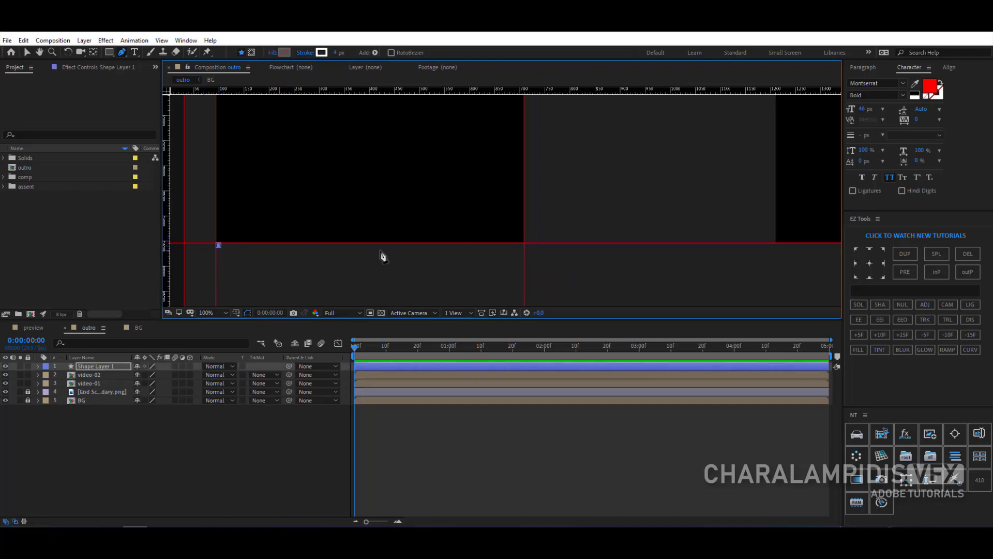
{"action": "key", "text": "shift"}
{"action": "left_click", "coordinate": [522, 245]}
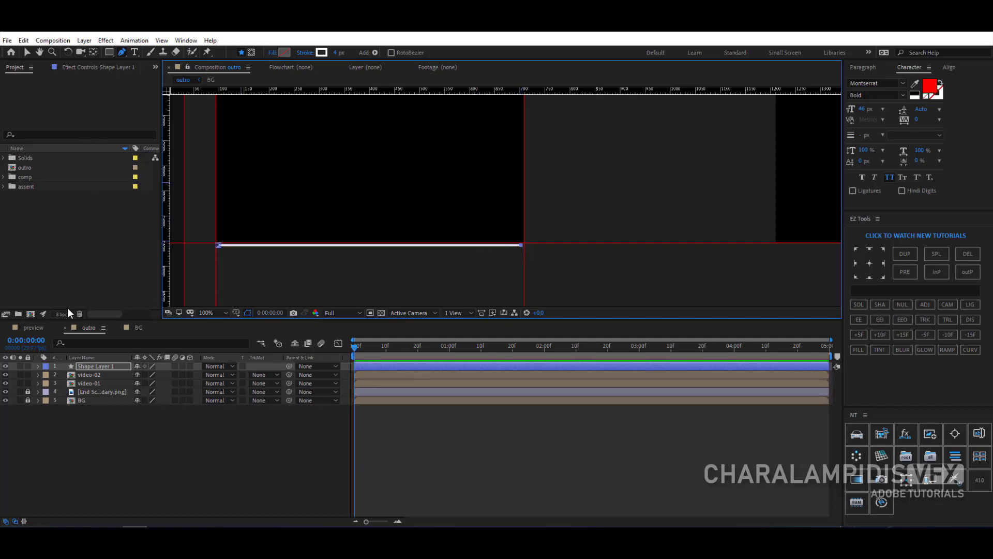
{"action": "left_click", "coordinate": [218, 245]}
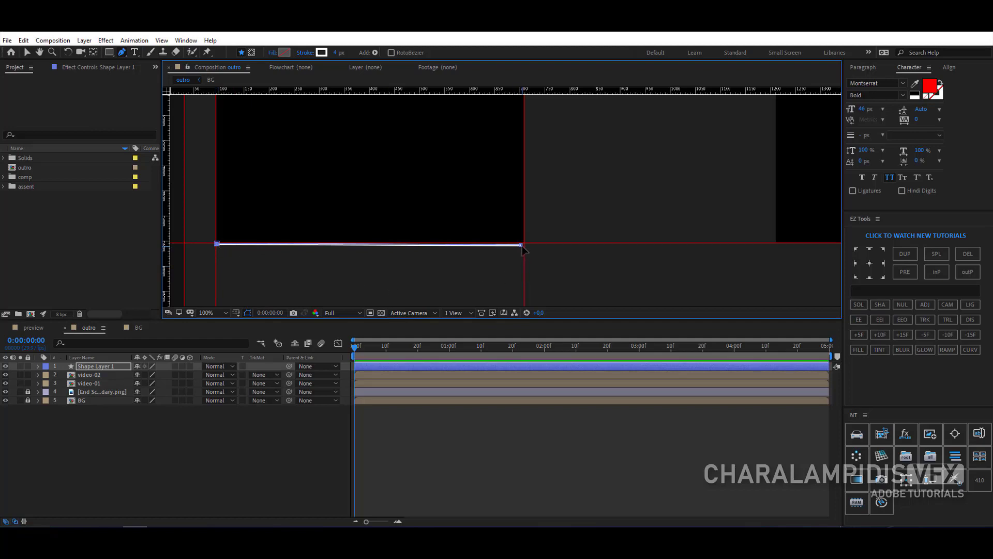
{"action": "left_click_drag", "start_coordinate": [522, 245], "coordinate": [524, 244]}
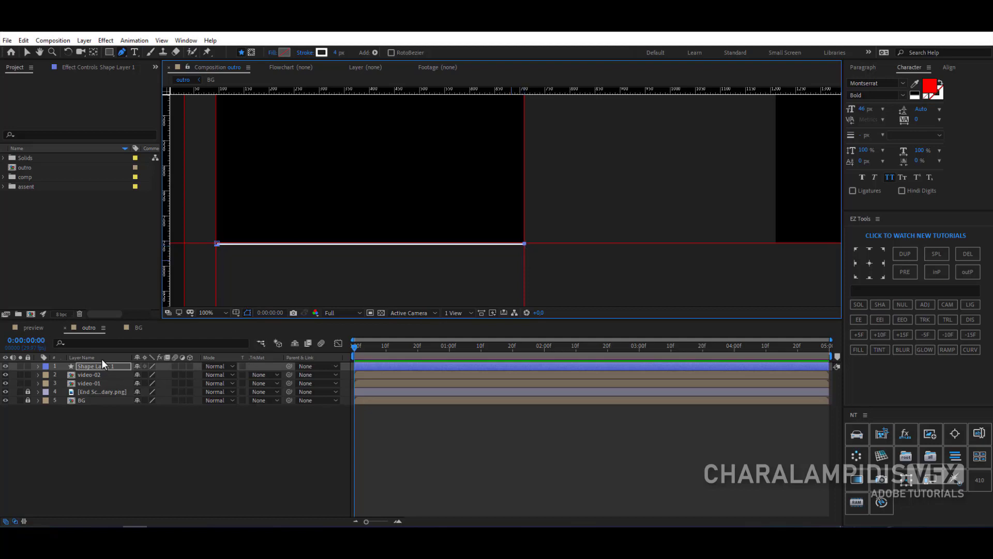
Step: Rename the new line's shape layer line-01
{"action": "left_click", "coordinate": [89, 367]}
{"action": "key", "text": "Return"}
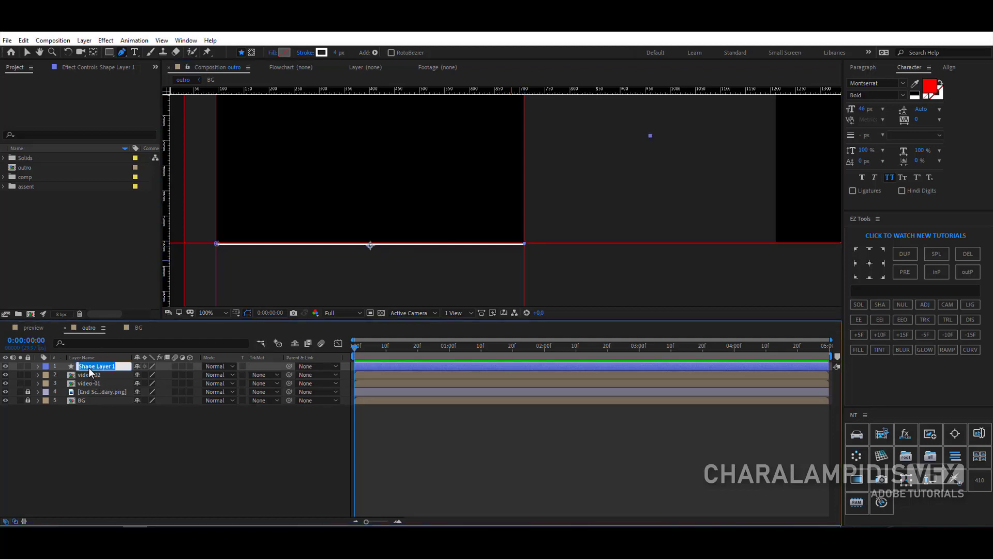
{"action": "type", "text": "line-01"}
{"action": "key", "text": "Return"}
Step: Centre line-01's anchor point on the line and scale the layer to 110%
{"action": "left_click", "coordinate": [869, 262]}
{"action": "left_click", "coordinate": [92, 366]}
{"action": "key", "text": "s"}
{"action": "left_click", "coordinate": [149, 374]}
{"action": "type", "text": "110"}
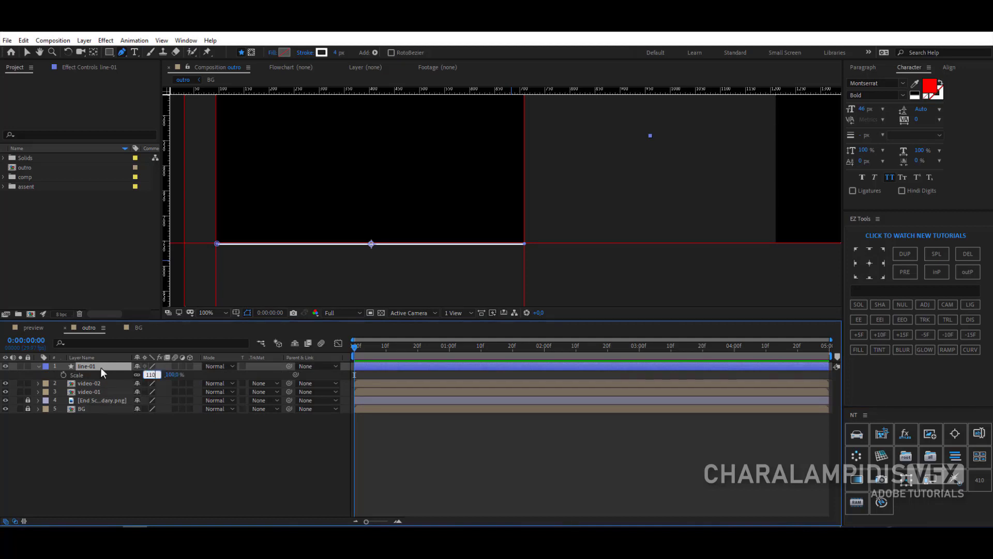
{"action": "key", "text": "Return"}
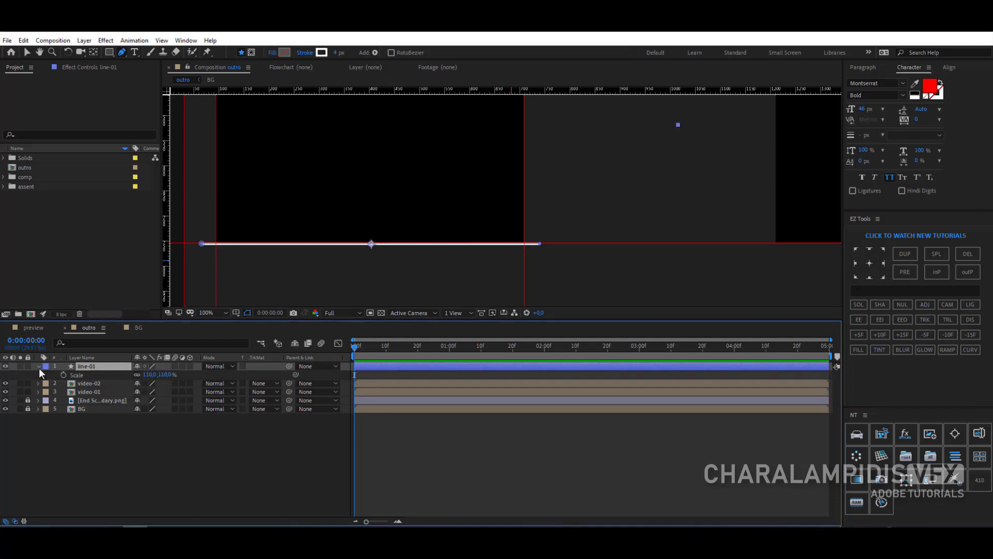
{"action": "left_click", "coordinate": [38, 366]}
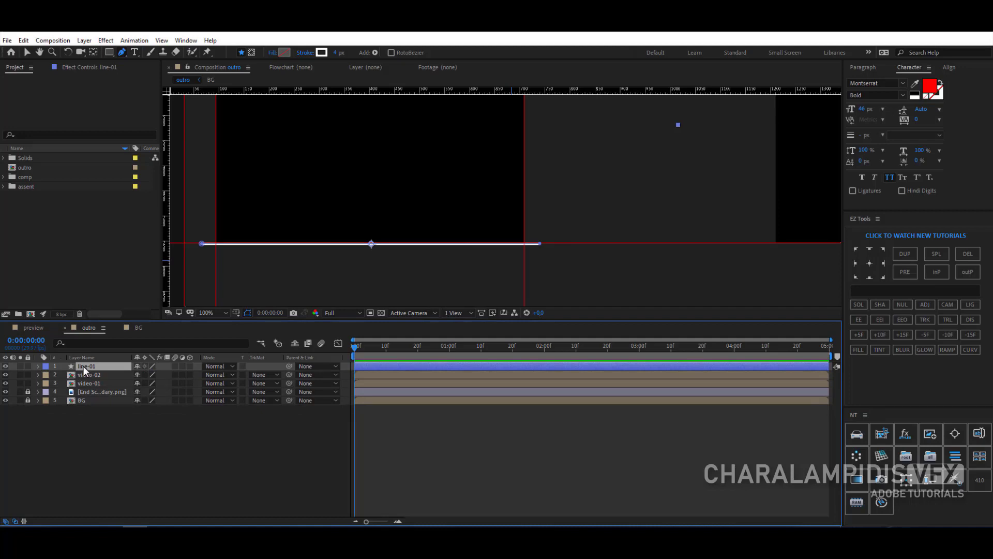
Step: Duplicate line-01 and shift the copy horizontally to an X position of about 1523, under the video-02 placeholder
{"action": "key", "text": "ctrl+d"}
{"action": "key", "text": "p"}
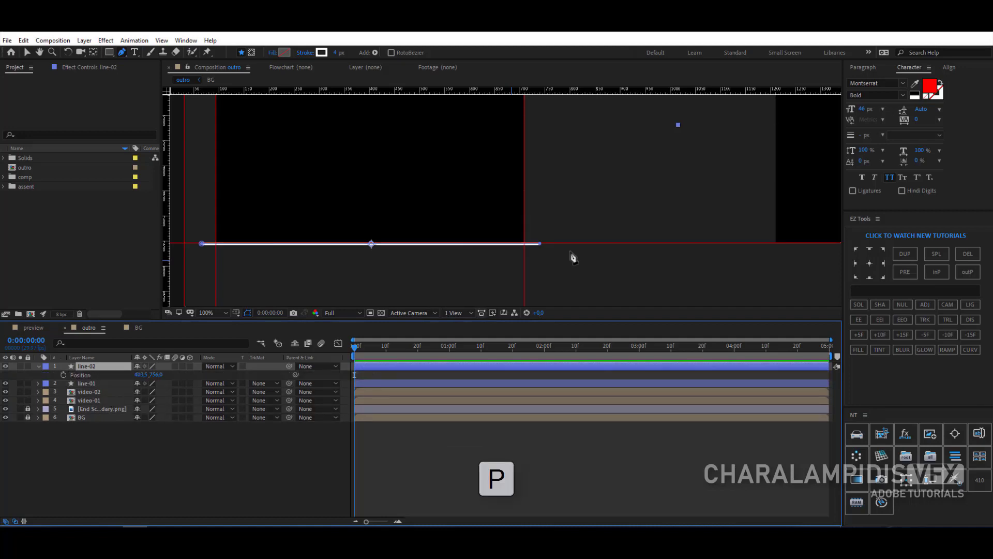
{"action": "key", "text": "space"}
{"action": "left_click_drag", "start_coordinate": [631, 216], "coordinate": [116, 228]}
{"action": "key", "text": "g"}
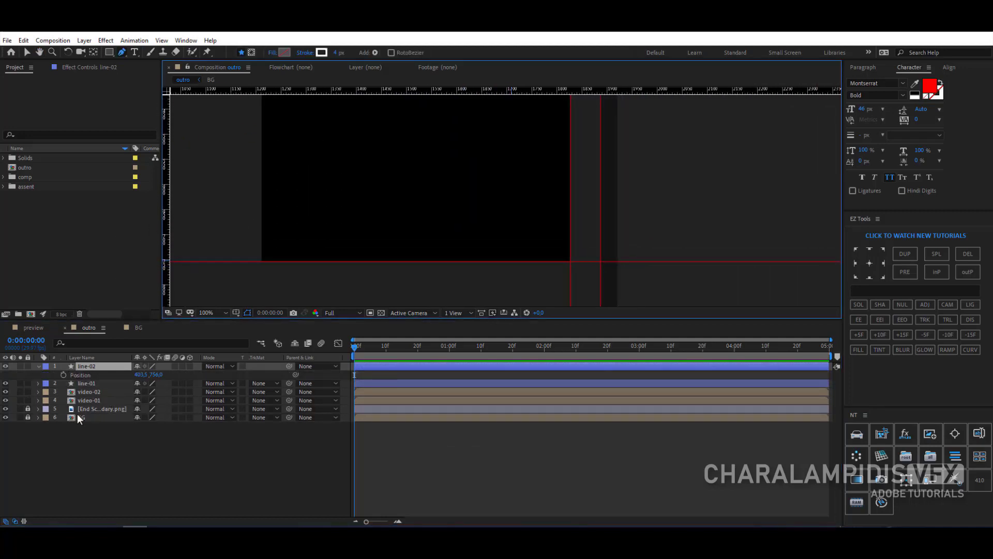
{"action": "left_click_drag", "start_coordinate": [140, 374], "coordinate": [726, 143]}
{"action": "left_click_drag", "start_coordinate": [703, 377], "coordinate": [702, 377]}
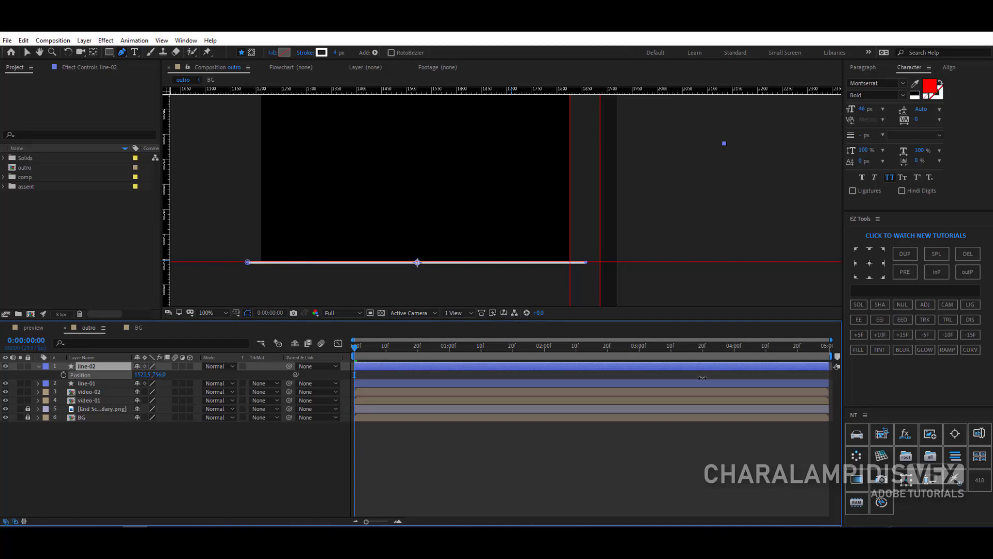
{"action": "left_click", "coordinate": [38, 366]}
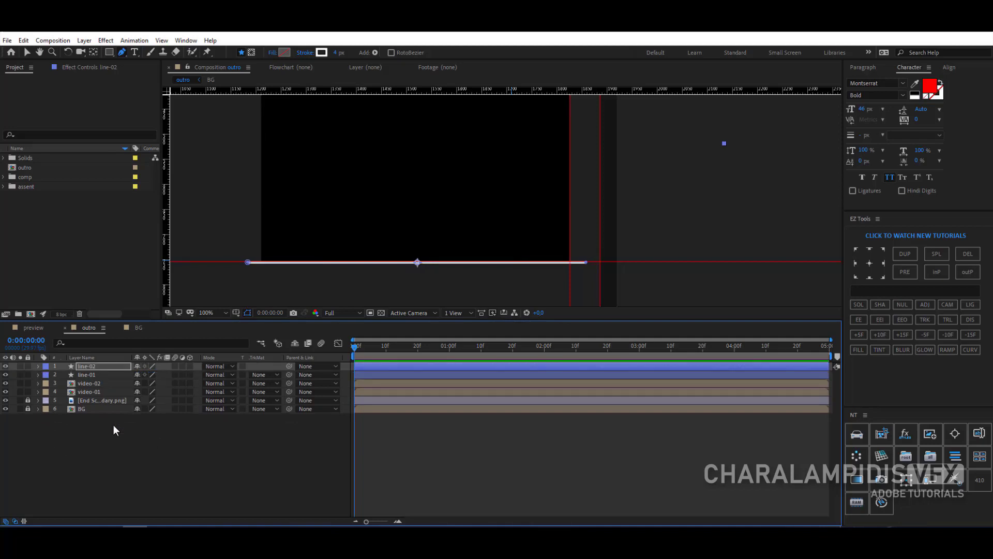
Step: Remove the vertical guide at video-01's right edge and the horizontal guide along the placeholders' lower edges
{"action": "left_click", "coordinate": [113, 424]}
{"action": "left_click", "coordinate": [213, 312]}
{"action": "left_click", "coordinate": [213, 369]}
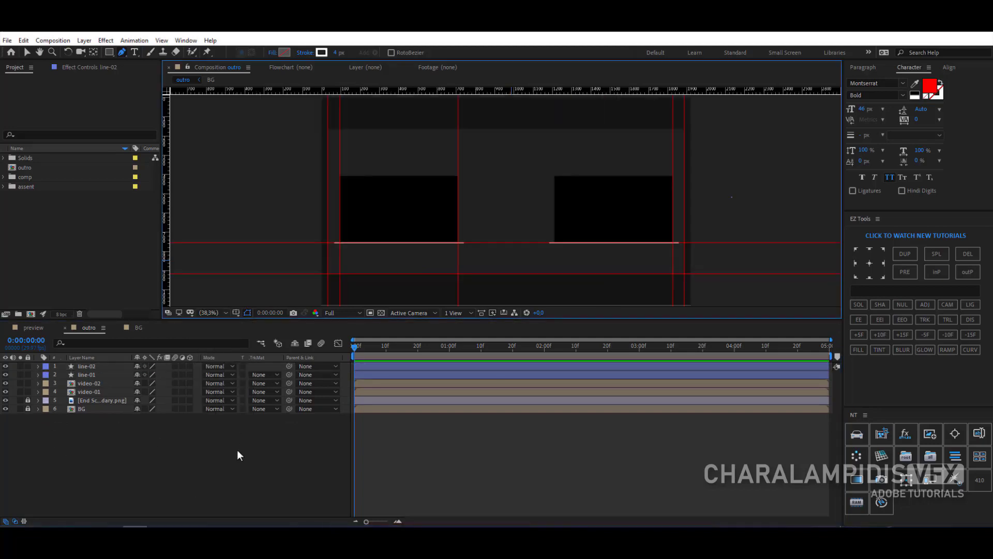
{"action": "left_click", "coordinate": [457, 151]}
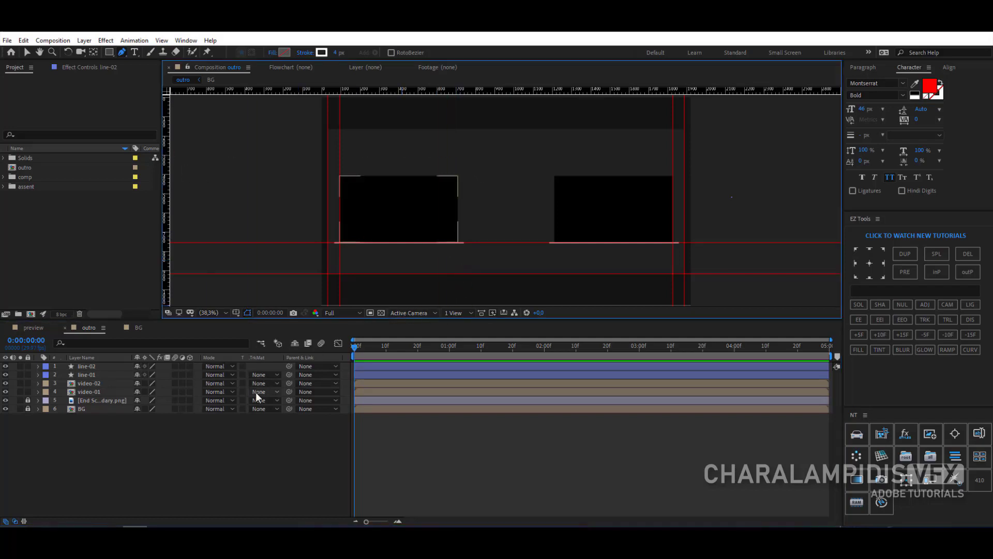
{"action": "left_click_drag", "start_coordinate": [311, 241], "coordinate": [310, 53]}
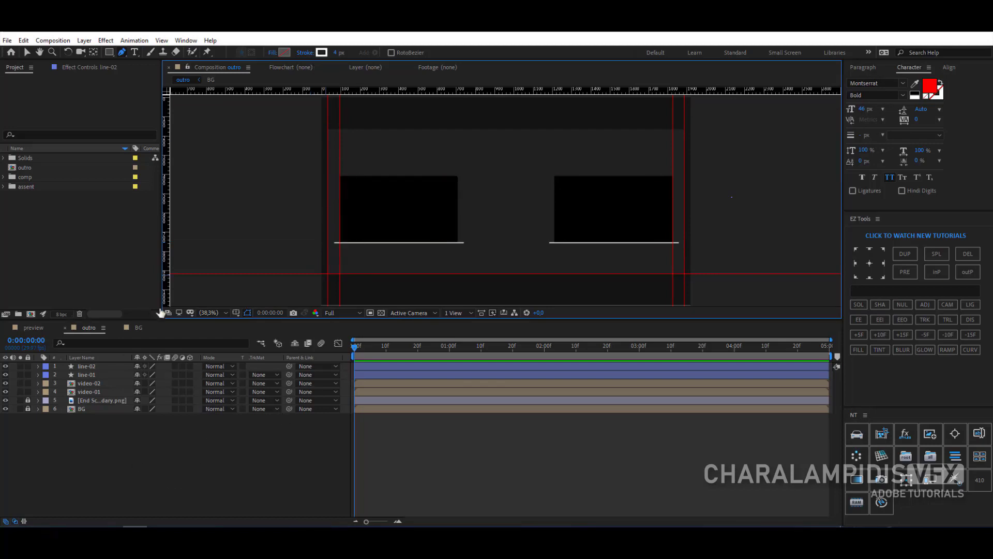
Step: Add the text "previous video" below the line under the video-01 placeholder
{"action": "left_click", "coordinate": [135, 52]}
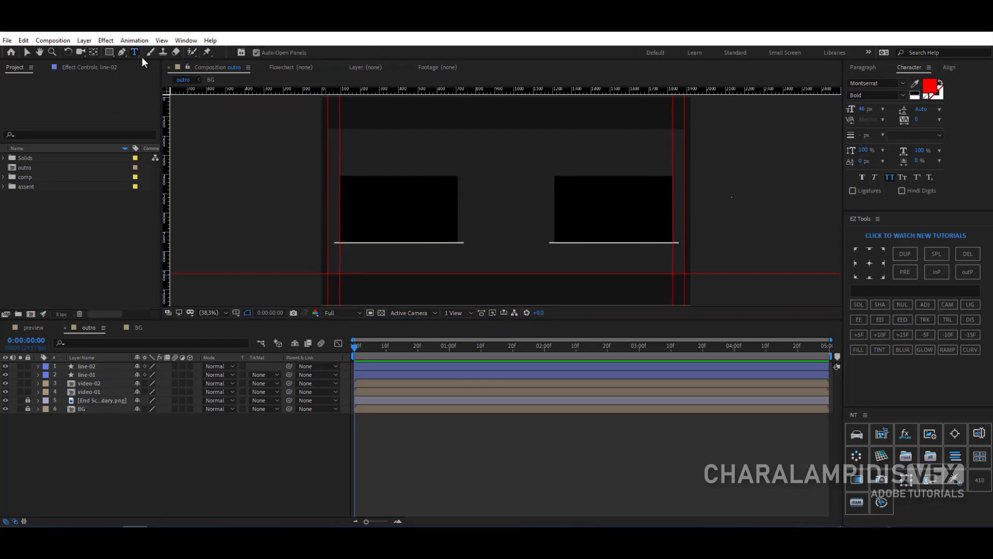
{"action": "left_click", "coordinate": [359, 257]}
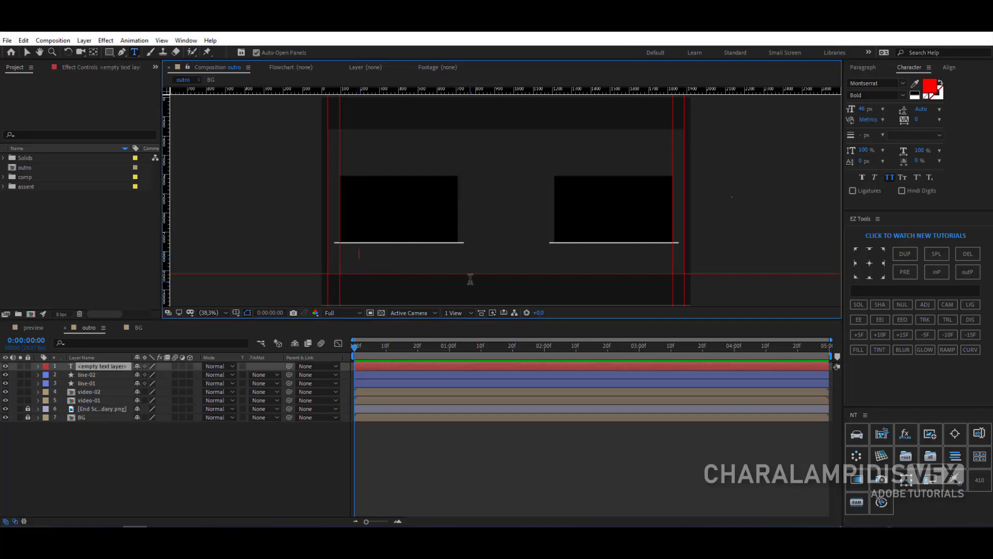
{"action": "type", "text": "P"}
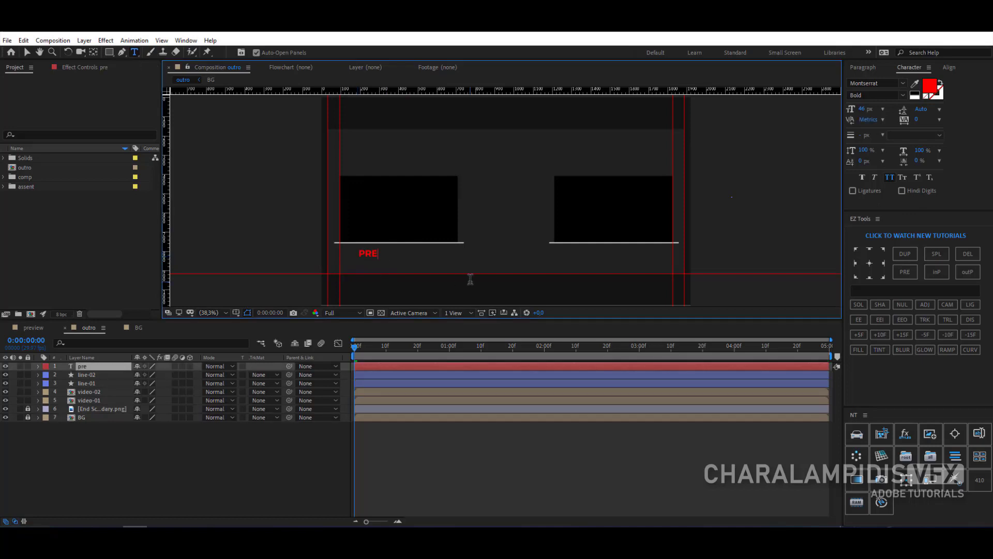
{"action": "type", "text": "revious video"}
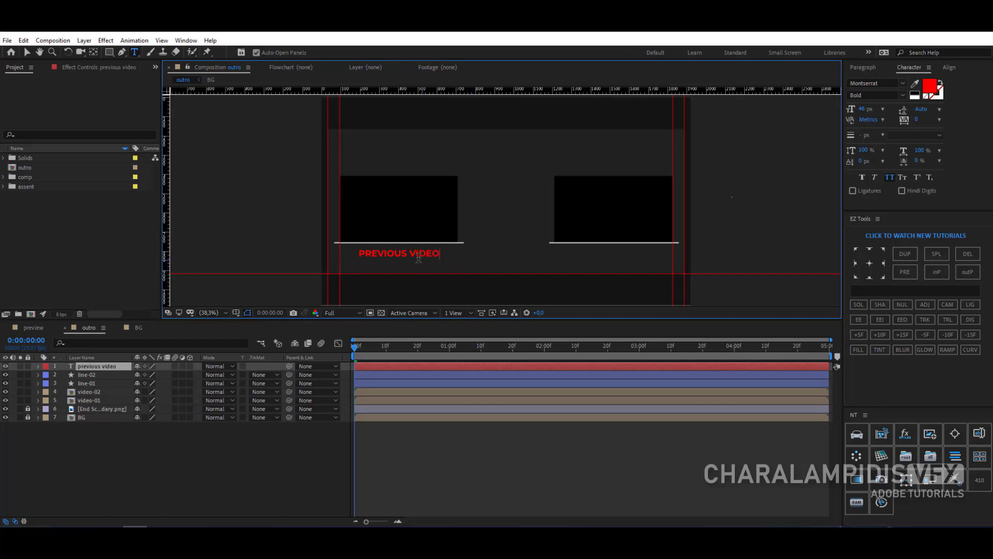
Step: Colour the "previous video" text white (FFFFFF) and set its Montserrat font style to Regular
{"action": "left_click_drag", "start_coordinate": [358, 253], "coordinate": [441, 254]}
{"action": "left_click", "coordinate": [929, 85]}
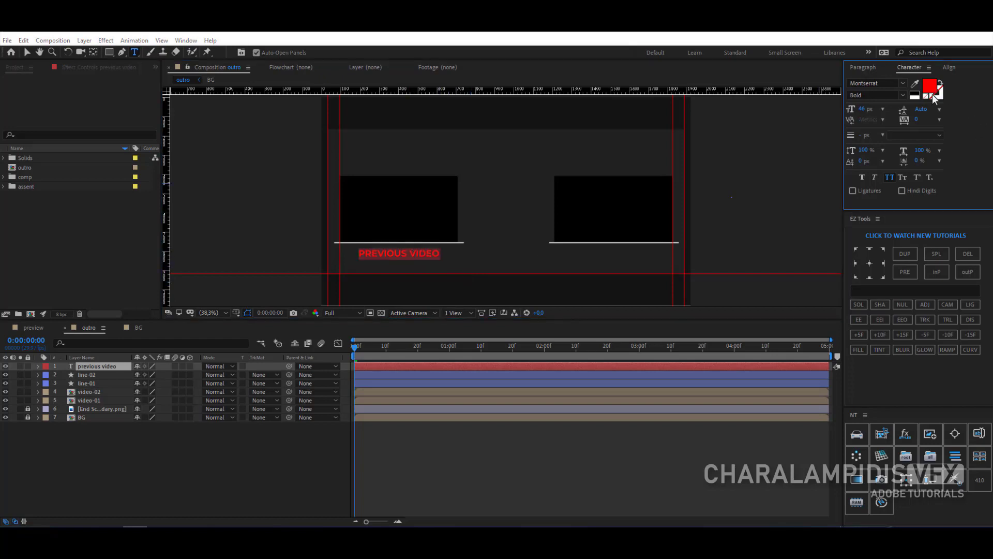
{"action": "left_click", "coordinate": [9, 80]}
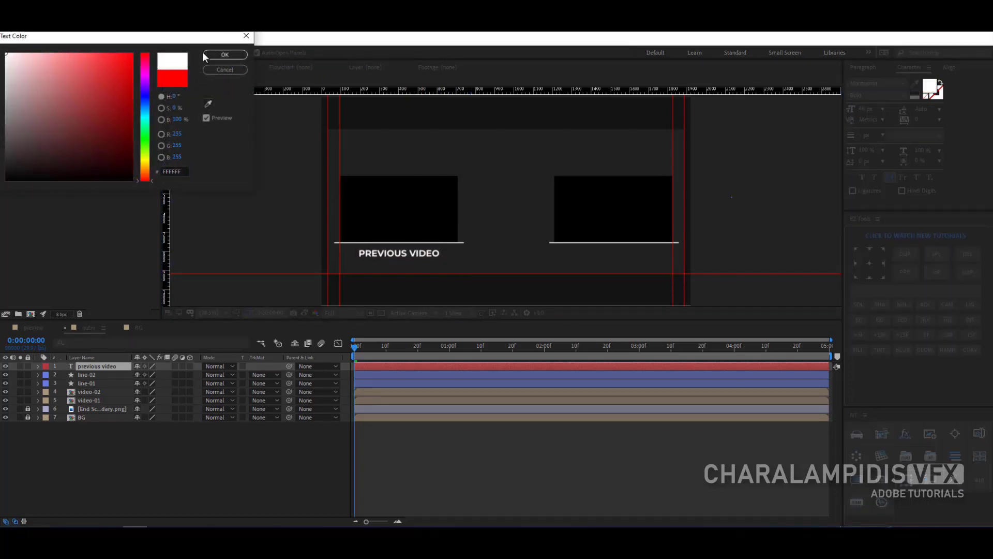
{"action": "left_click", "coordinate": [224, 55]}
{"action": "left_click", "coordinate": [903, 83]}
{"action": "left_click", "coordinate": [903, 83]}
{"action": "left_click", "coordinate": [903, 95]}
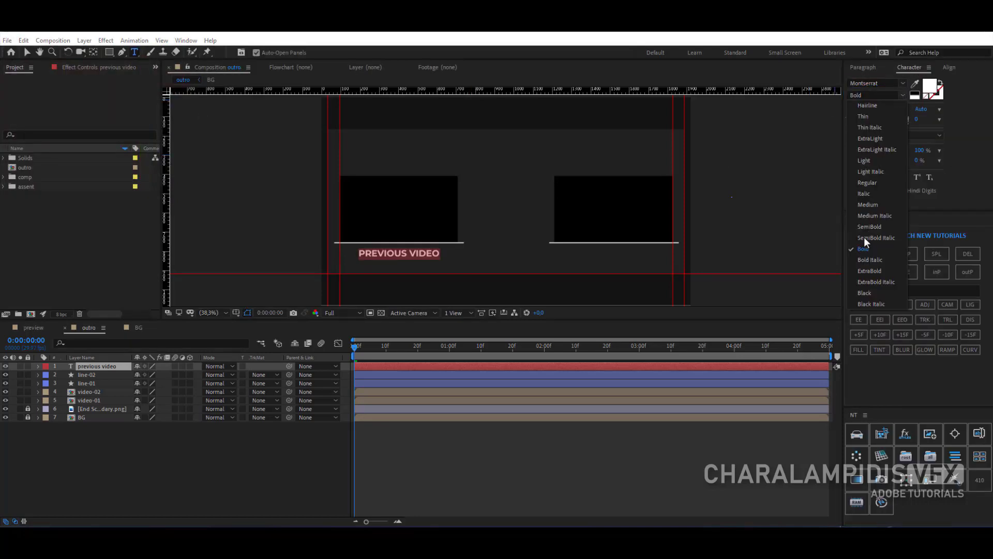
{"action": "left_click", "coordinate": [872, 185]}
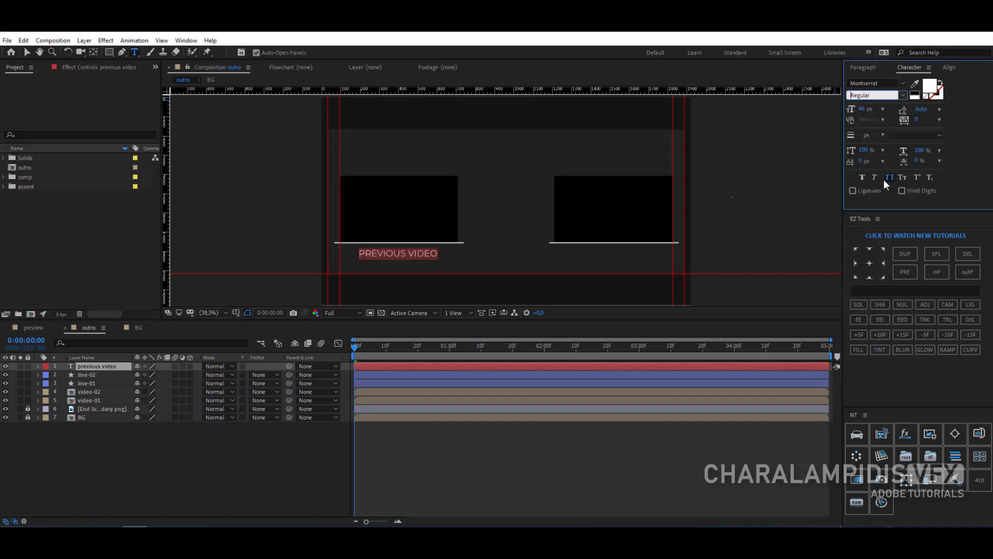
Step: Nudge the "previous video" caption slightly closer to its line and rename its layer text-01
{"action": "left_click", "coordinate": [27, 52]}
{"action": "left_click_drag", "start_coordinate": [404, 261], "coordinate": [388, 255]}
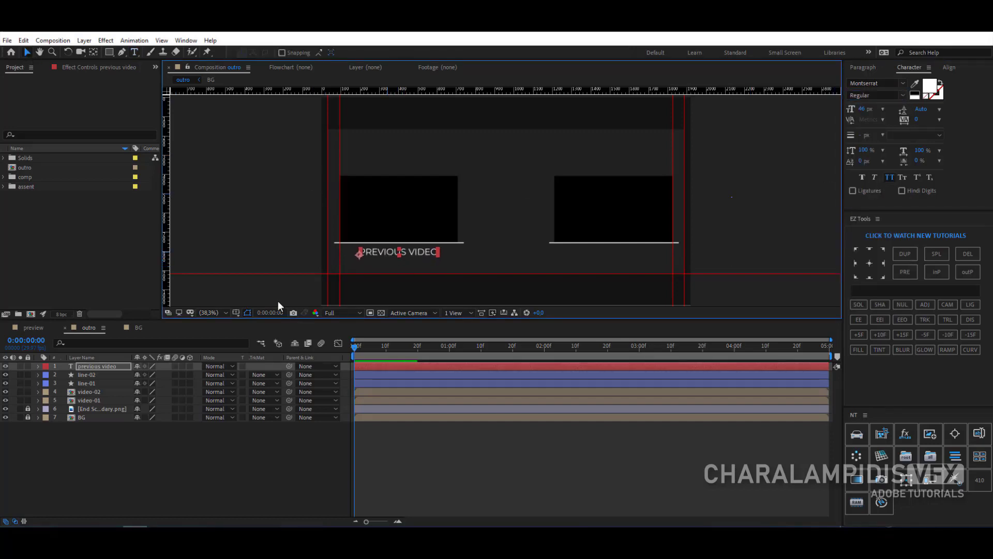
{"action": "left_click", "coordinate": [94, 369]}
{"action": "key", "text": "Return"}
{"action": "type", "text": "t"}
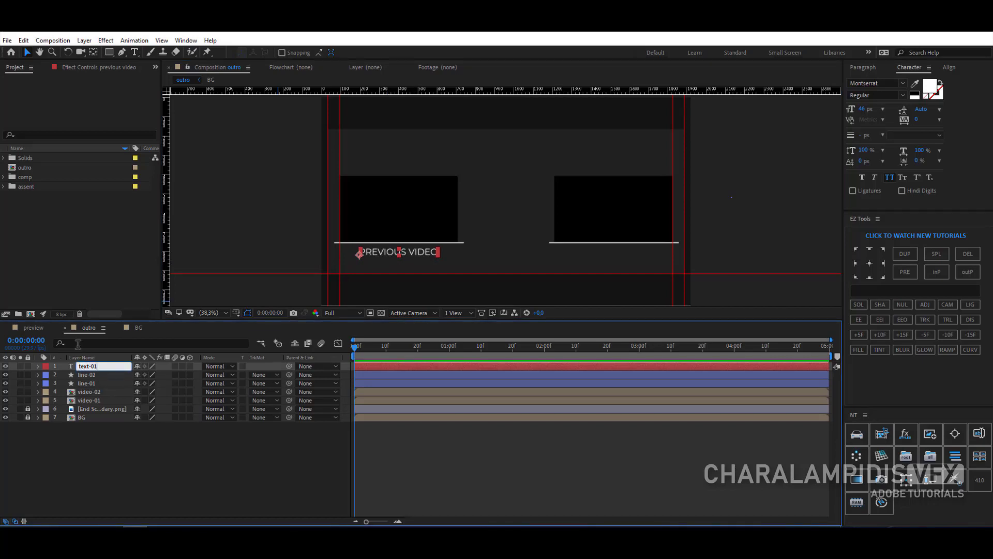
{"action": "type", "text": "ext-01"}
{"action": "key", "text": "Return"}
Step: Duplicate the text-01 layer and place the copy under the line below the video-02 placeholder
{"action": "key", "text": "ctrl+d"}
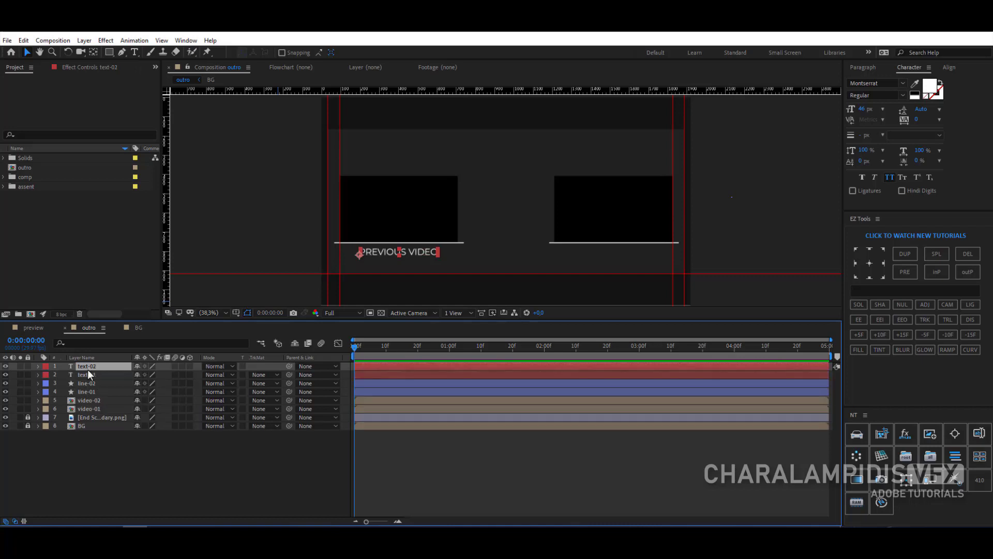
{"action": "left_click_drag", "start_coordinate": [383, 250], "coordinate": [604, 256]}
{"action": "key", "text": "shift+Left"}
{"action": "key", "text": "shift+Left"}
{"action": "key", "text": "shift+Left"}
{"action": "key", "text": "shift+Left"}
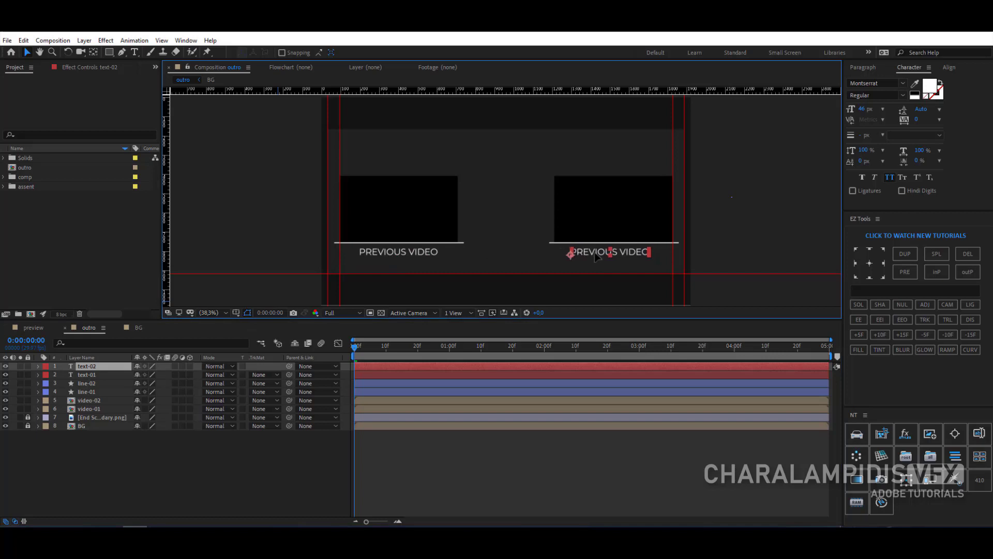
Step: Change the copied caption to "RECOMMENDED VIDEO" and set its font size to 38 px
{"action": "double_click", "coordinate": [595, 251]}
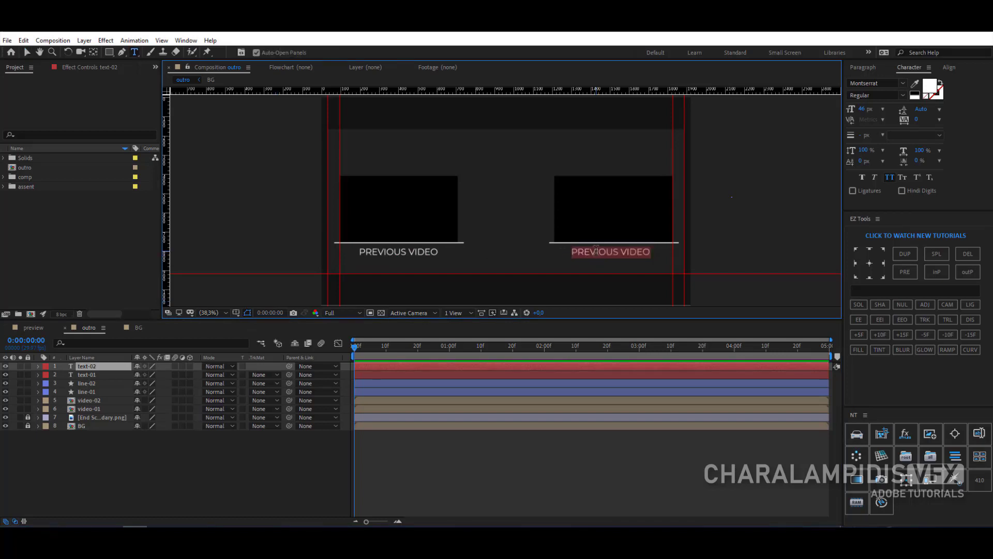
{"action": "type", "text": "RECOM"}
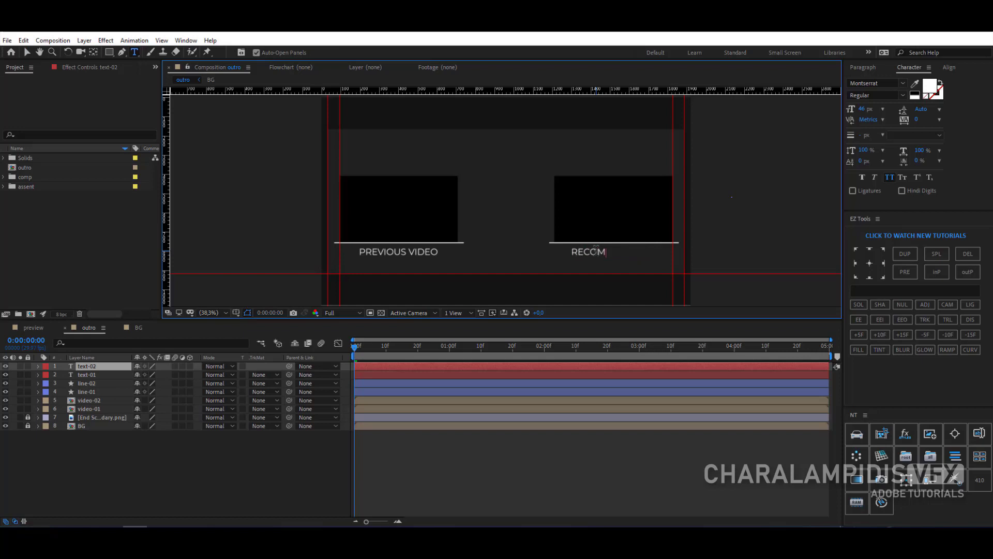
{"action": "type", "text": "MENDED VIDEO"}
{"action": "key", "text": "ctrl+a"}
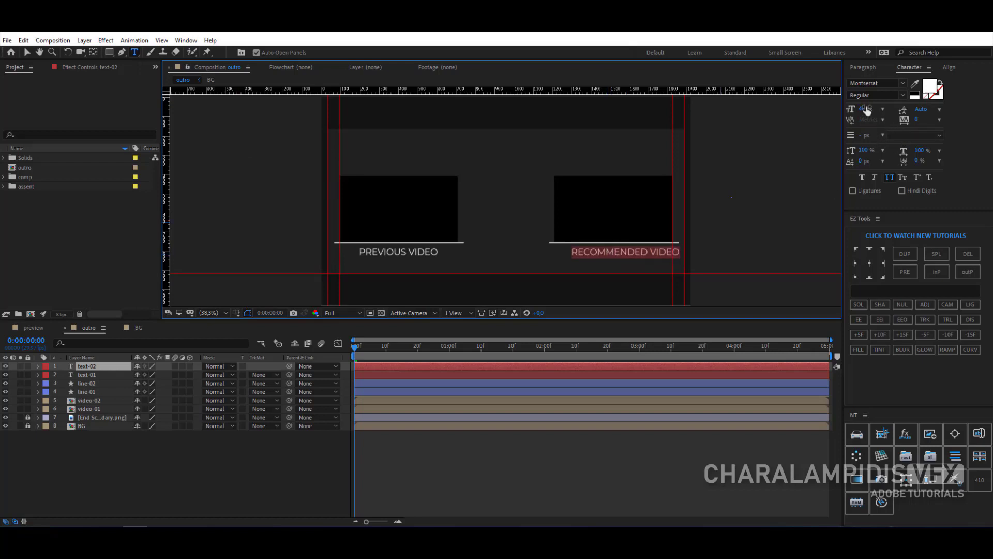
{"action": "left_click_drag", "start_coordinate": [867, 111], "coordinate": [854, 111]}
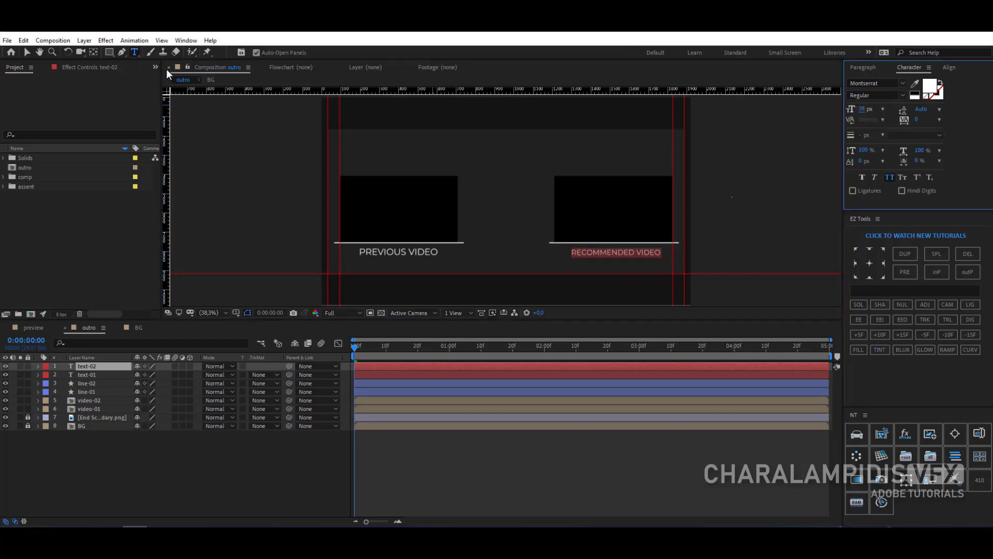
{"action": "left_click", "coordinate": [27, 51]}
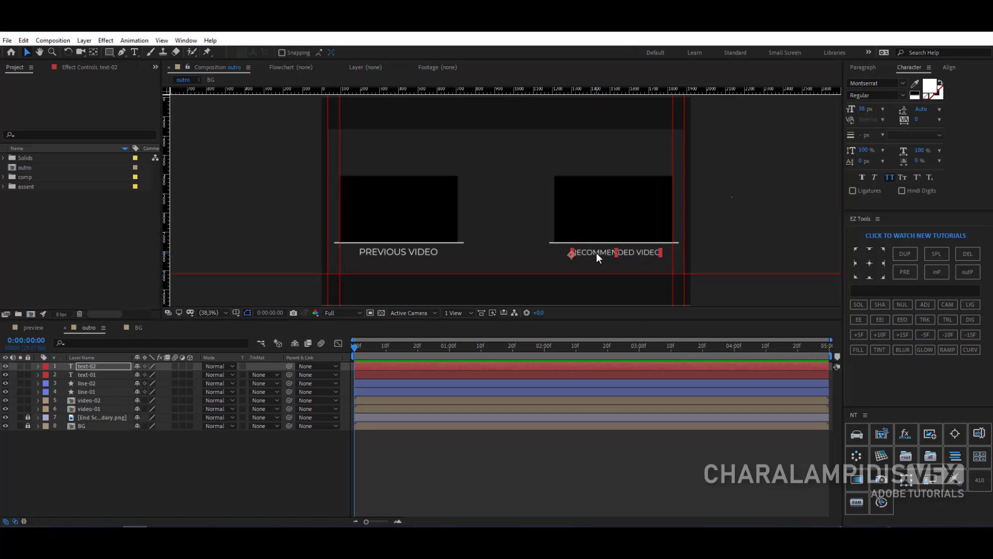
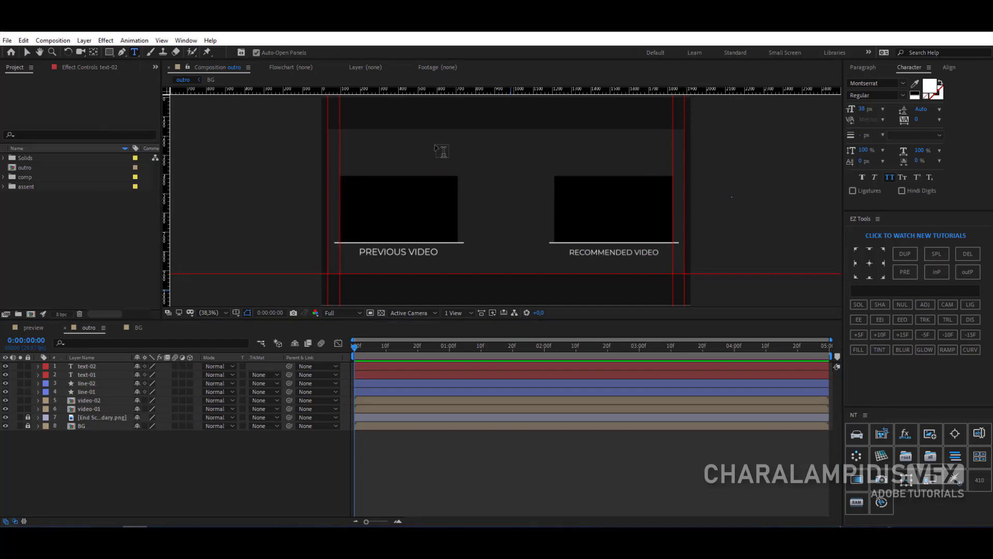
Step: Add the text "thanks for watching" above and between the two video placeholders
{"action": "left_click", "coordinate": [435, 145]}
{"action": "type", "text": "thank"}
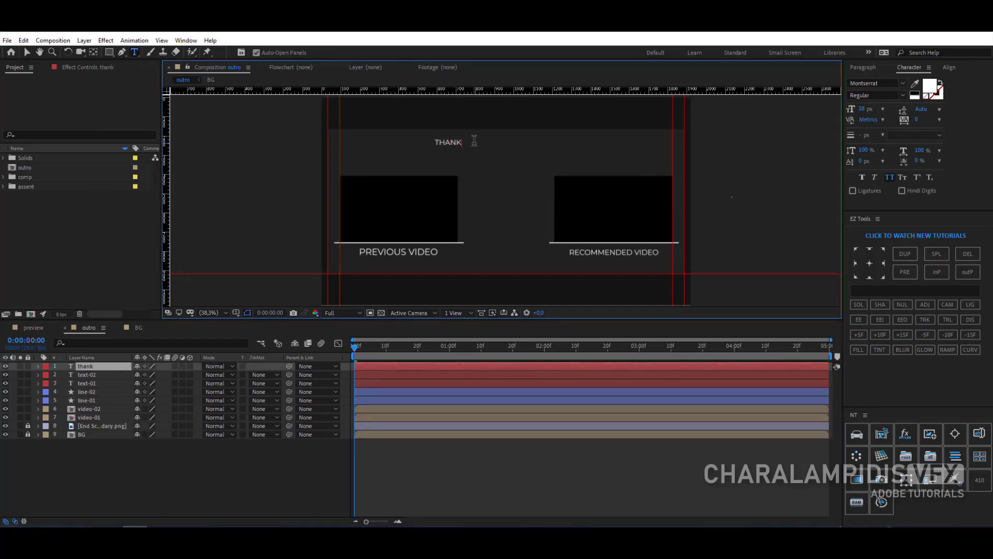
{"action": "type", "text": "s for watching"}
Step: Set the "thanks for watching" text to 58 px in Montserrat Bold
{"action": "triple_click", "coordinate": [479, 144]}
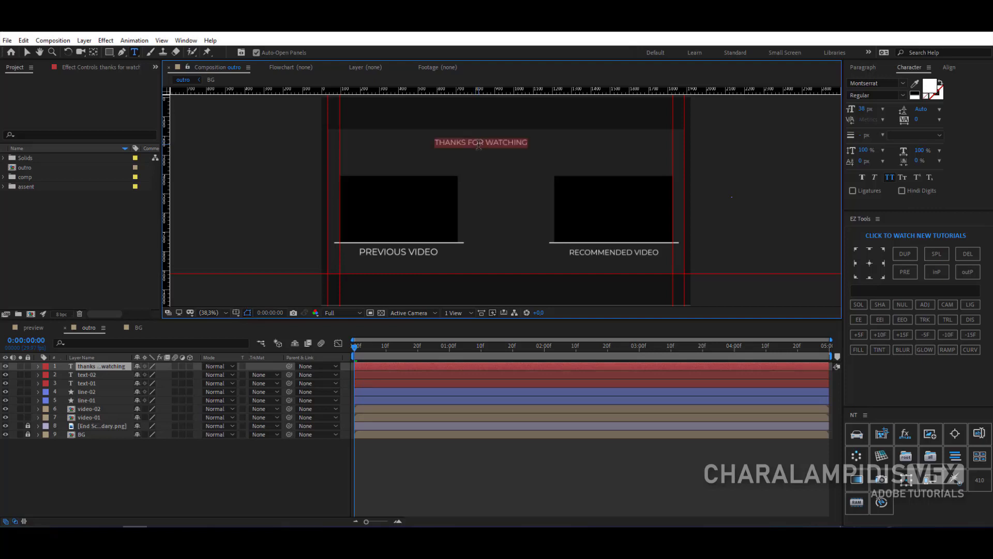
{"action": "left_click_drag", "start_coordinate": [860, 109], "coordinate": [872, 109]}
{"action": "left_click", "coordinate": [903, 96]}
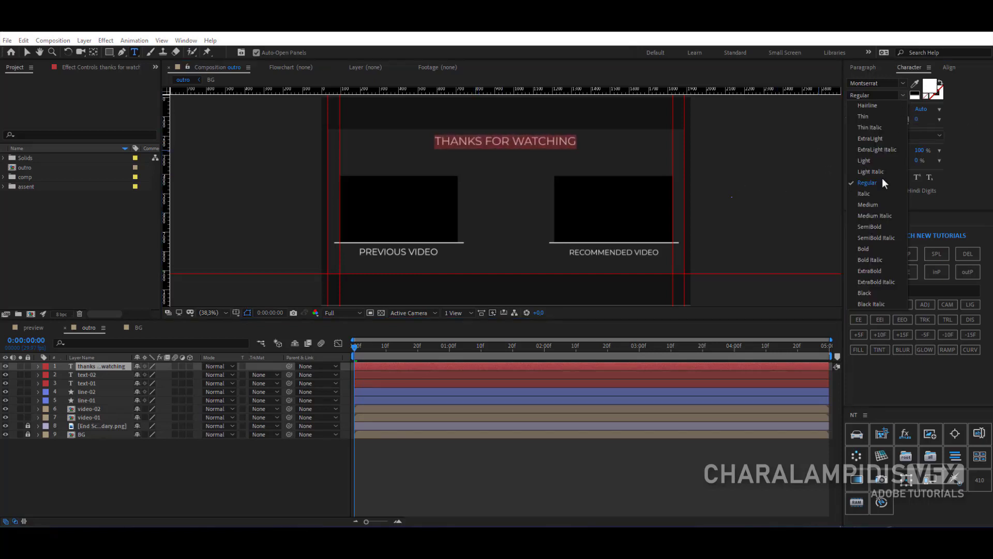
{"action": "left_click", "coordinate": [867, 250]}
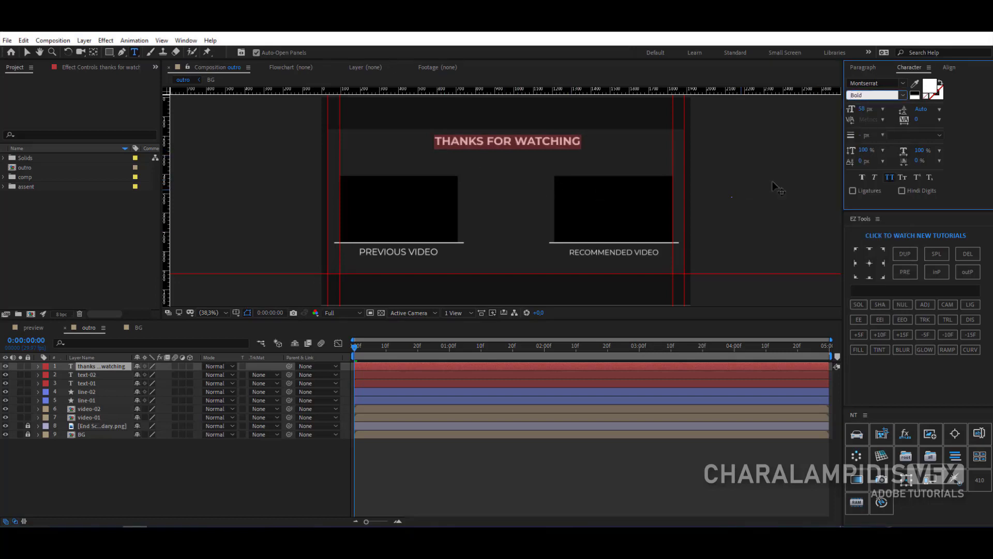
Step: Centre the "thanks for watching" text horizontally in the composition and rename its layer text-03
{"action": "left_click", "coordinate": [948, 68]}
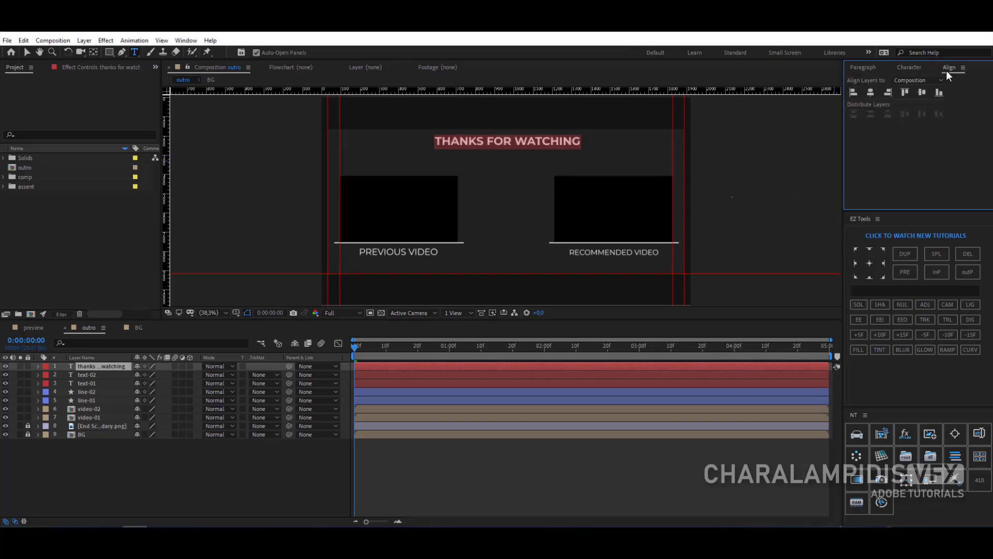
{"action": "left_click", "coordinate": [872, 92]}
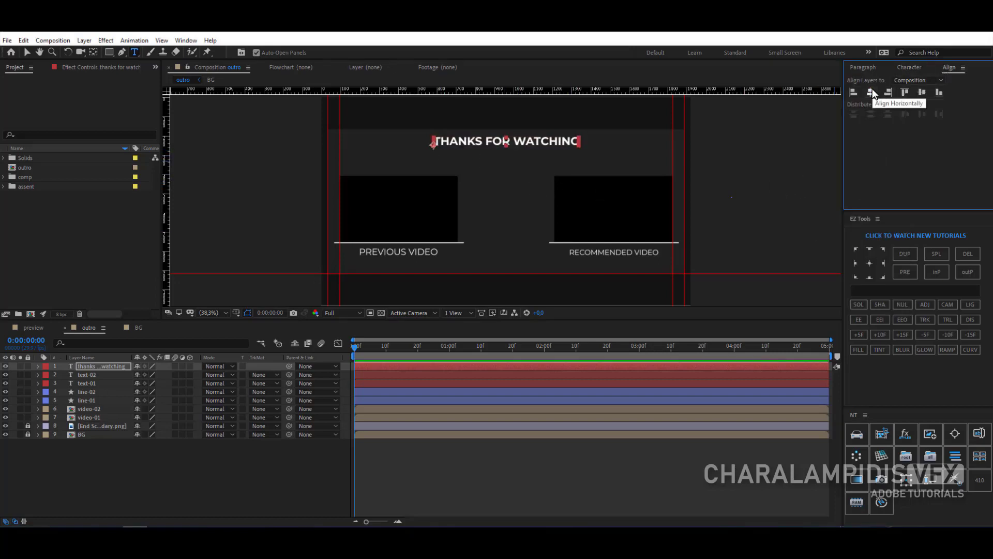
{"action": "left_click", "coordinate": [208, 453]}
{"action": "left_click", "coordinate": [92, 364]}
{"action": "key", "text": "Return"}
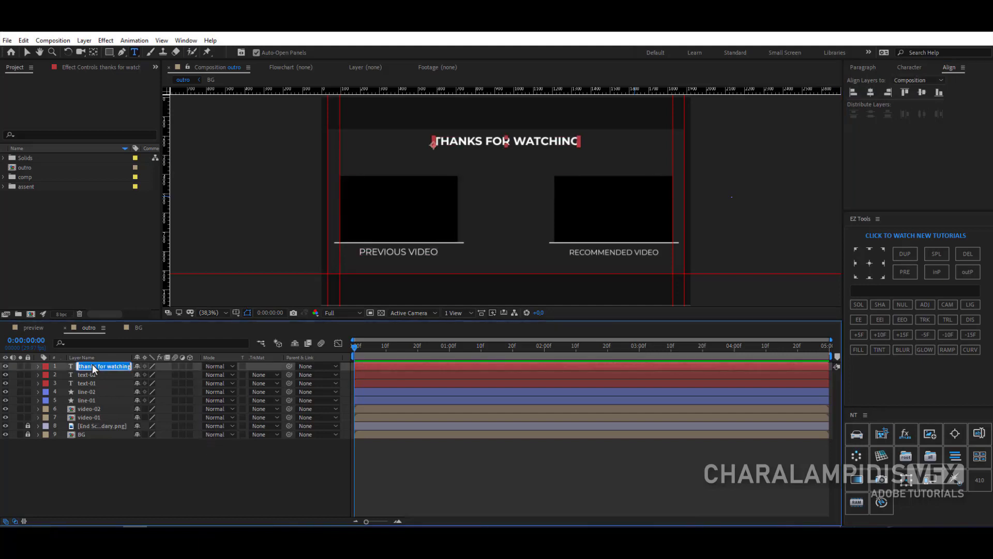
{"action": "type", "text": "text-03"}
{"action": "key", "text": "Return"}
Step: Duplicate the text-03 layer and place the copy directly beneath the original heading
{"action": "key", "text": "ctrl+d"}
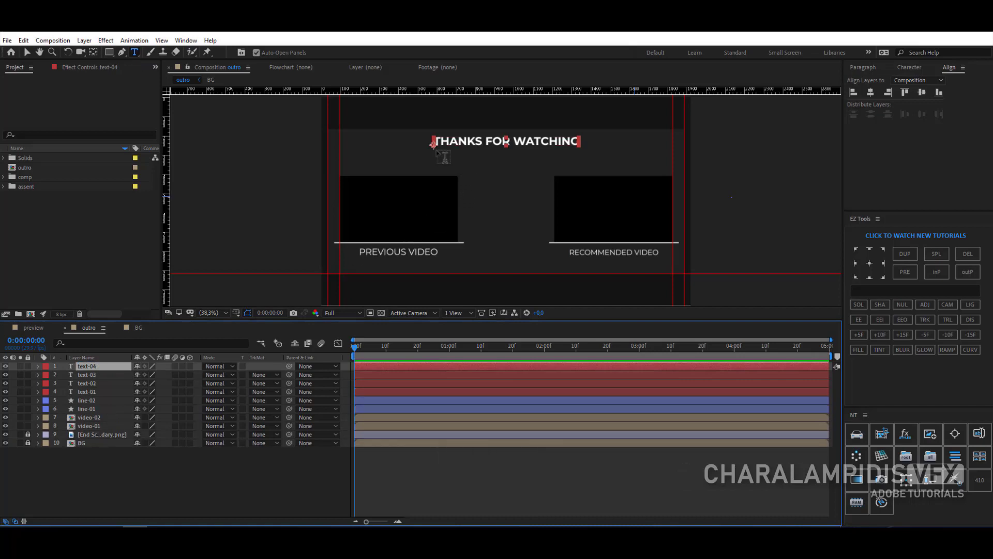
{"action": "key", "text": "v"}
{"action": "left_click_drag", "start_coordinate": [491, 147], "coordinate": [486, 155]}
Step: Set the copied heading to Montserrat Regular and replace its text with "DON'T FORGET TO LIKE. COMMENT &SUBSCRIBE"
{"action": "double_click", "coordinate": [486, 153]}
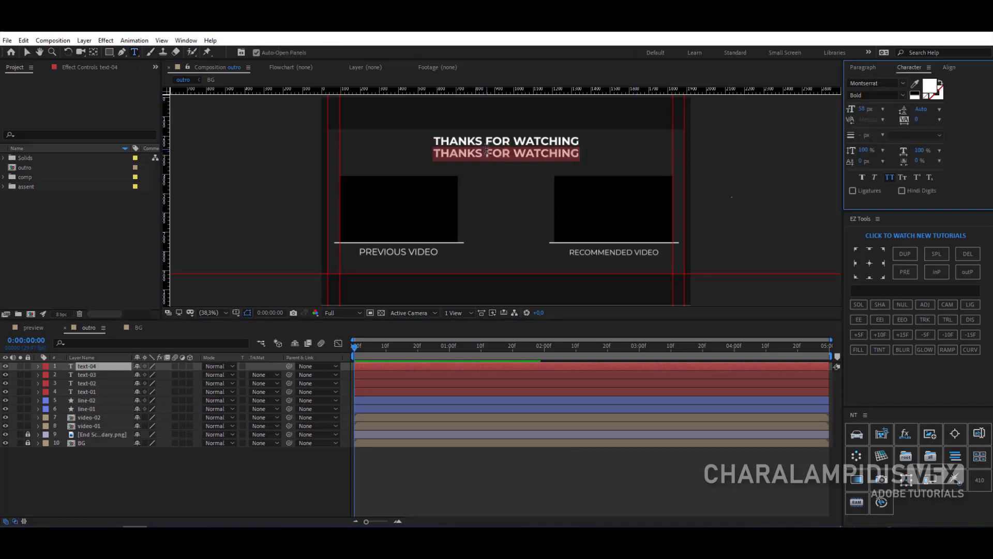
{"action": "left_click", "coordinate": [905, 96]}
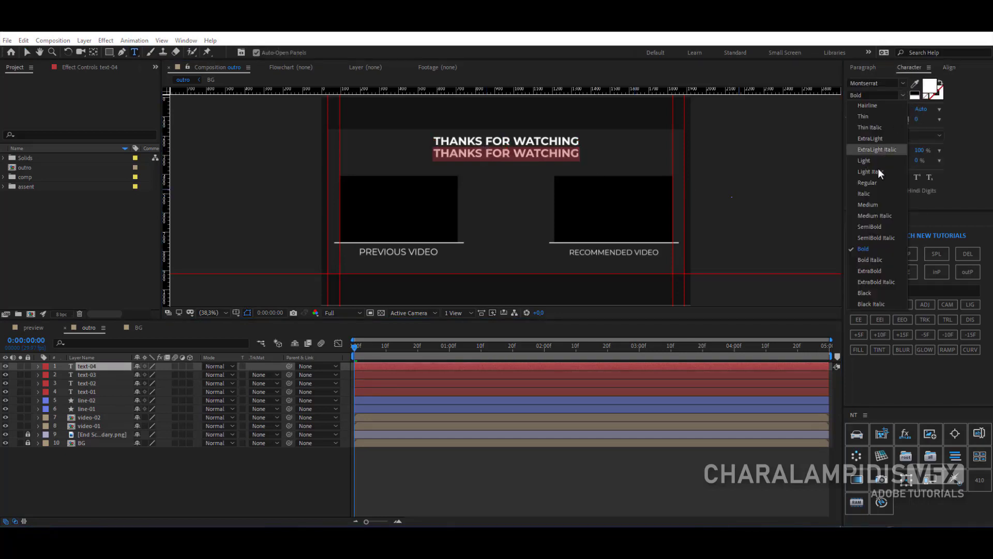
{"action": "left_click", "coordinate": [871, 184]}
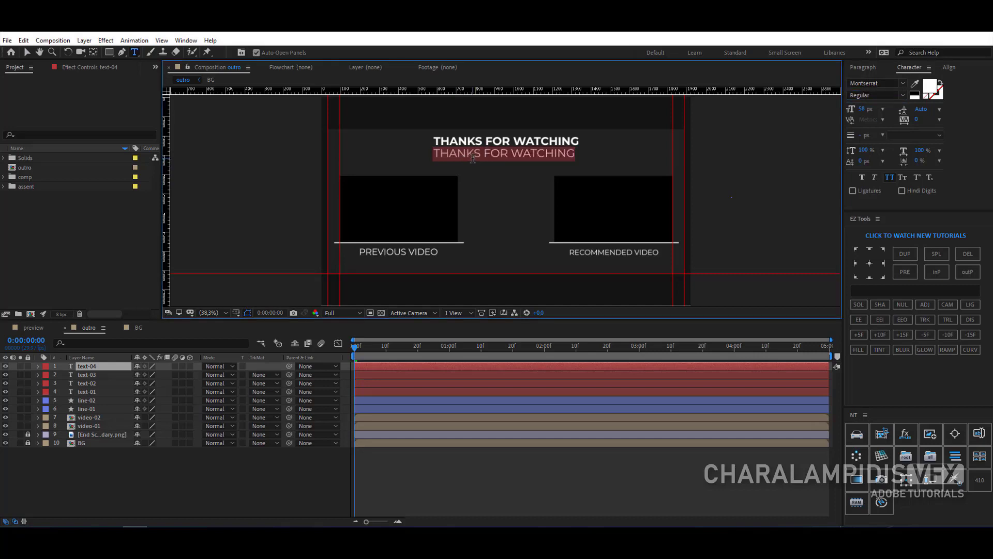
{"action": "type", "text": "DON'T F"}
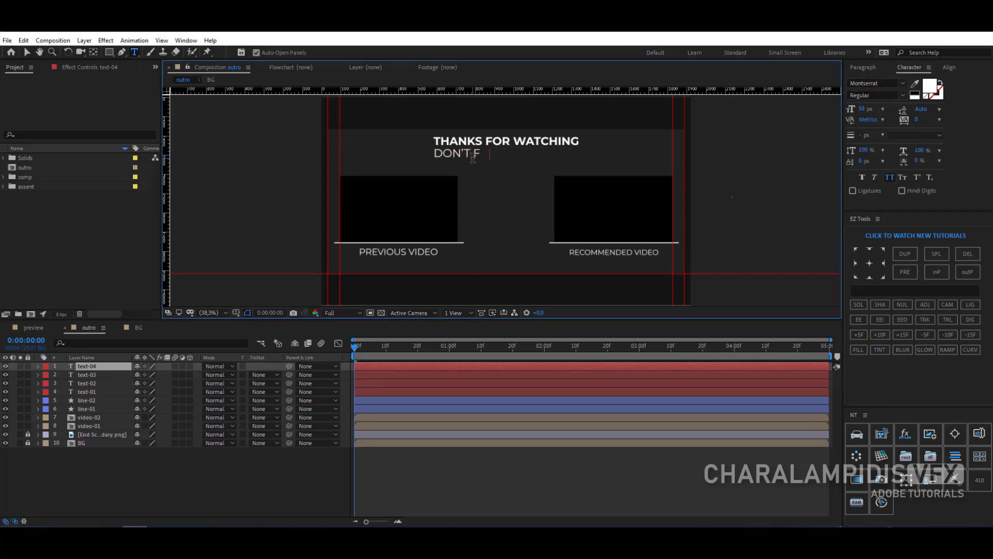
{"action": "type", "text": "ORGET TO LIKE."}
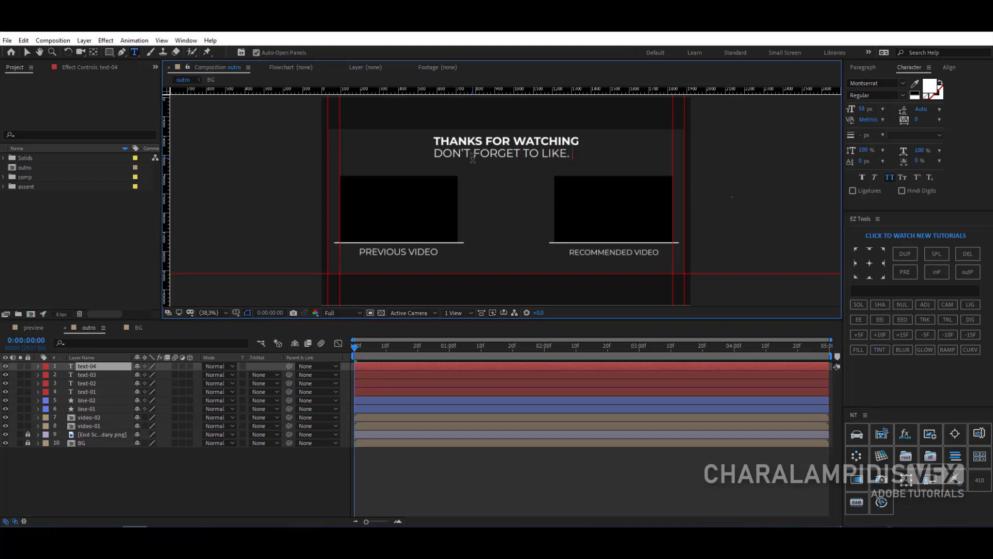
{"action": "type", "text": " COMMENT &SUBSCR"}
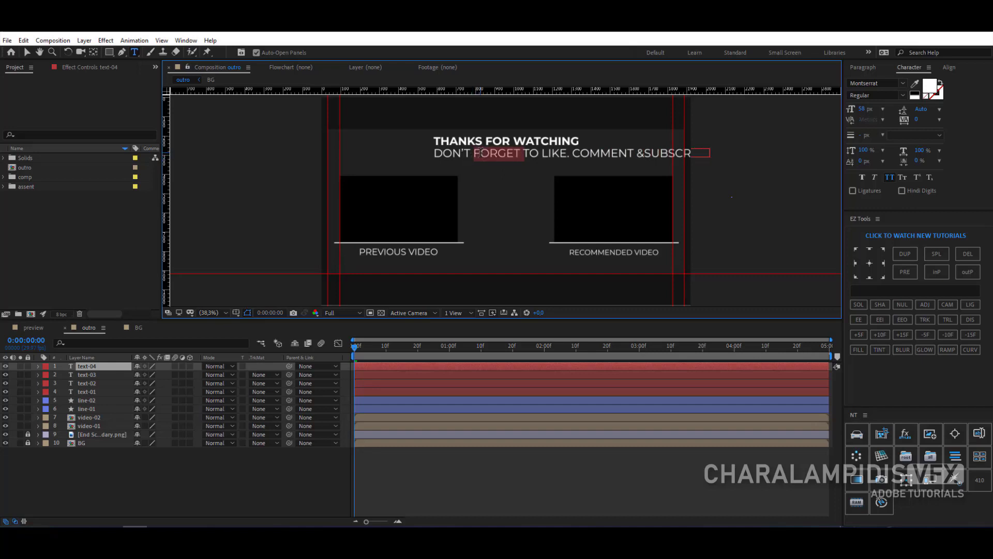
Step: Set the text-04 line to 41 px and centre it horizontally in the composition
{"action": "triple_click", "coordinate": [473, 158]}
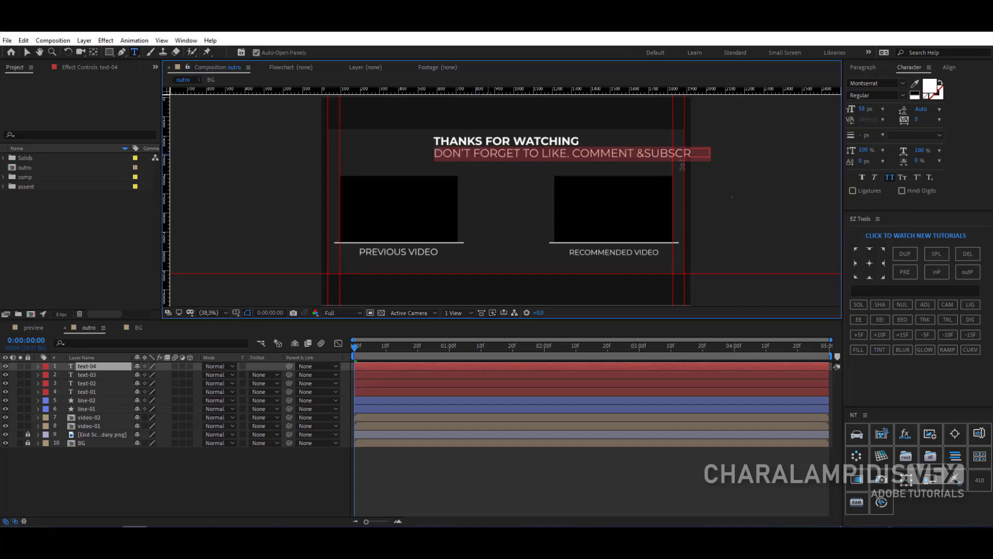
{"action": "left_click_drag", "start_coordinate": [868, 115], "coordinate": [860, 115]}
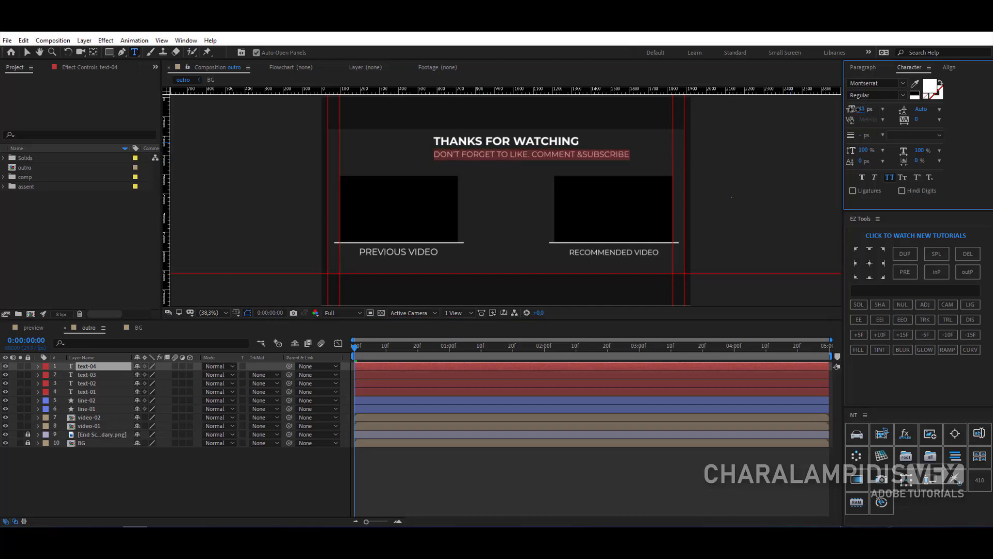
{"action": "left_click", "coordinate": [92, 368]}
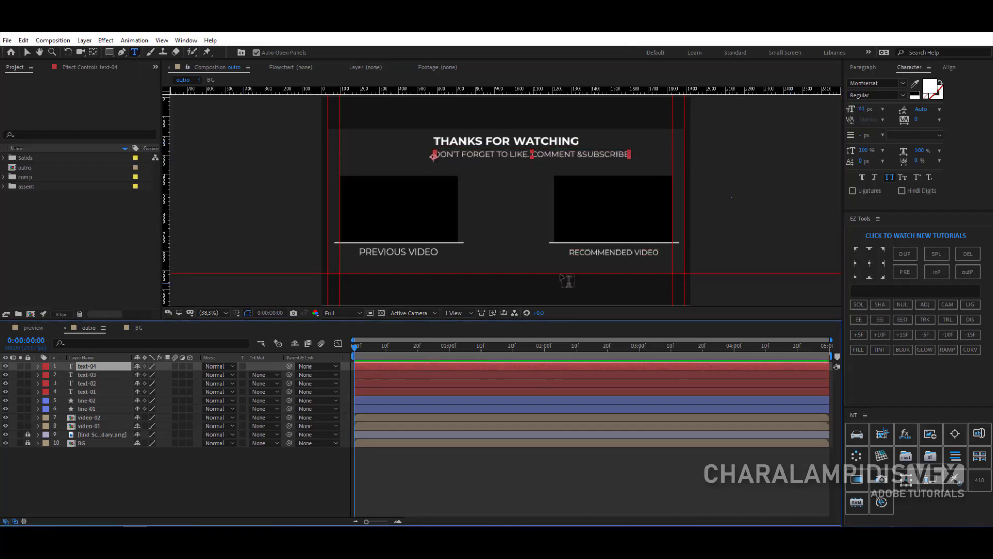
{"action": "left_click", "coordinate": [949, 67]}
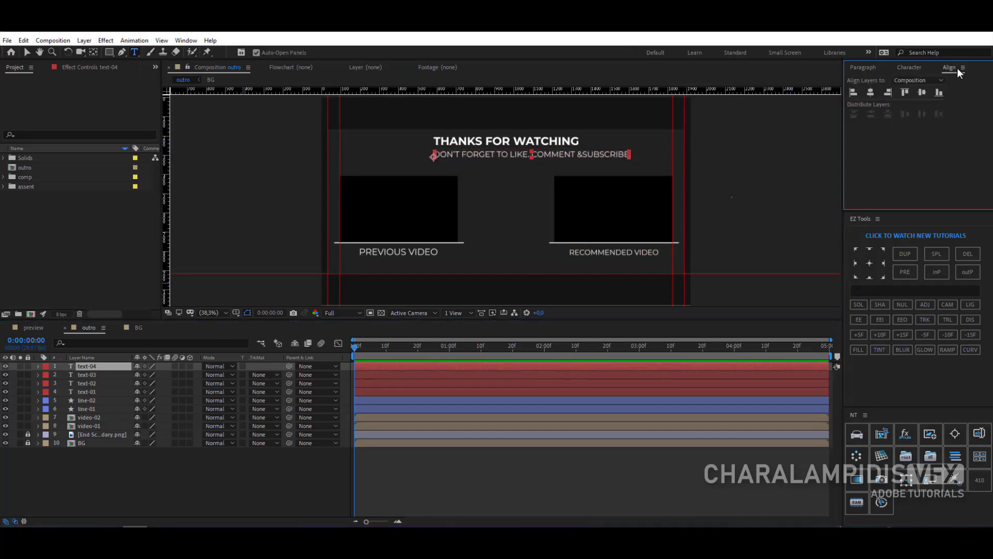
{"action": "left_click", "coordinate": [870, 92]}
Step: Insert a space before "SUBSCRIBE" in the text-04 line and colour the words "LIKE. COMMENT & SUBSCRIBE" pure red
{"action": "left_click", "coordinate": [515, 153]}
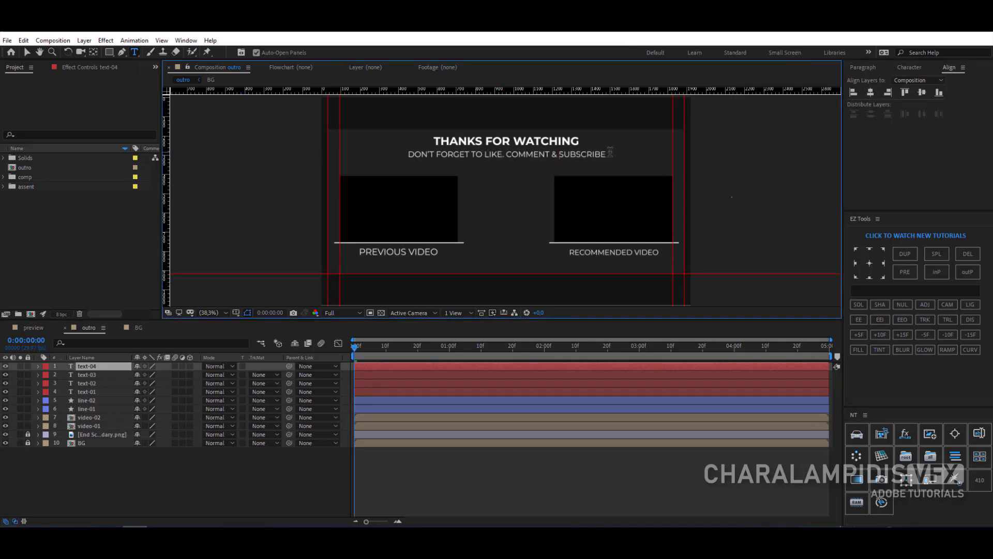
{"action": "key", "text": "shift+Left"}
{"action": "key", "text": "shift+Left"}
{"action": "key", "text": "shift+Left"}
{"action": "key", "text": "shift+Left"}
{"action": "key", "text": "shift+Left"}
{"action": "key", "text": "shift+Left"}
{"action": "key", "text": "shift+Left"}
{"action": "key", "text": "shift+Left"}
{"action": "key", "text": "shift+Left"}
{"action": "key", "text": "shift+Left"}
{"action": "key", "text": "shift+Left"}
{"action": "key", "text": "shift+Left"}
{"action": "key", "text": "shift+Left"}
{"action": "key", "text": "shift+Left"}
{"action": "key", "text": "shift+Left"}
{"action": "key", "text": "shift+Left"}
{"action": "key", "text": "shift+Left"}
{"action": "key", "text": "shift+Left"}
{"action": "key", "text": "shift+Left"}
{"action": "key", "text": "shift+Left"}
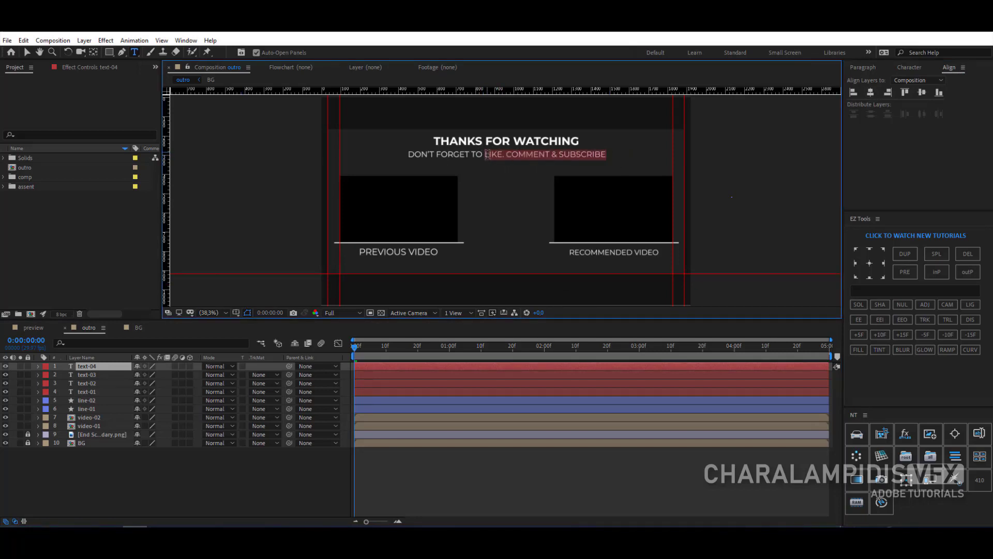
{"action": "left_click", "coordinate": [904, 71]}
{"action": "left_click", "coordinate": [931, 93]}
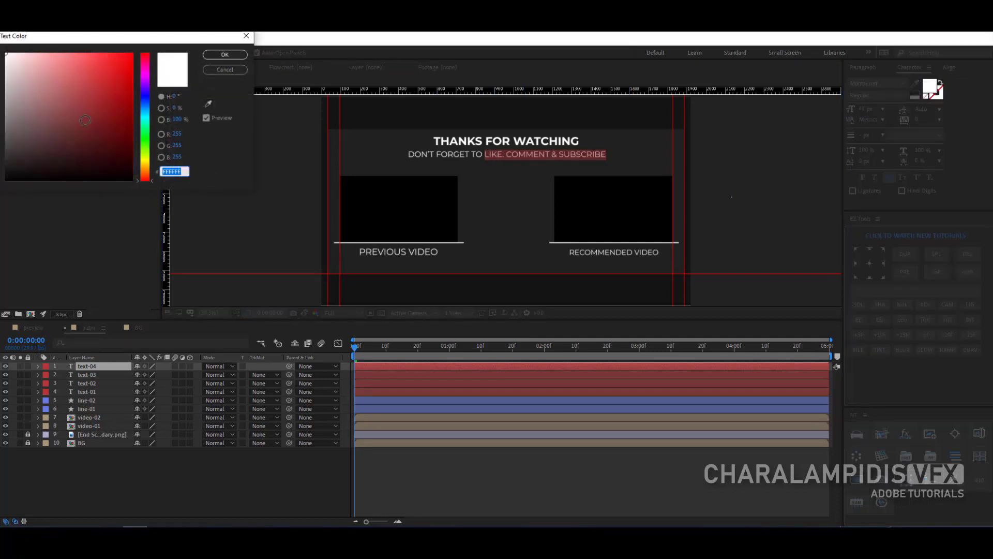
{"action": "left_click", "coordinate": [132, 54]}
{"action": "left_click", "coordinate": [225, 55]}
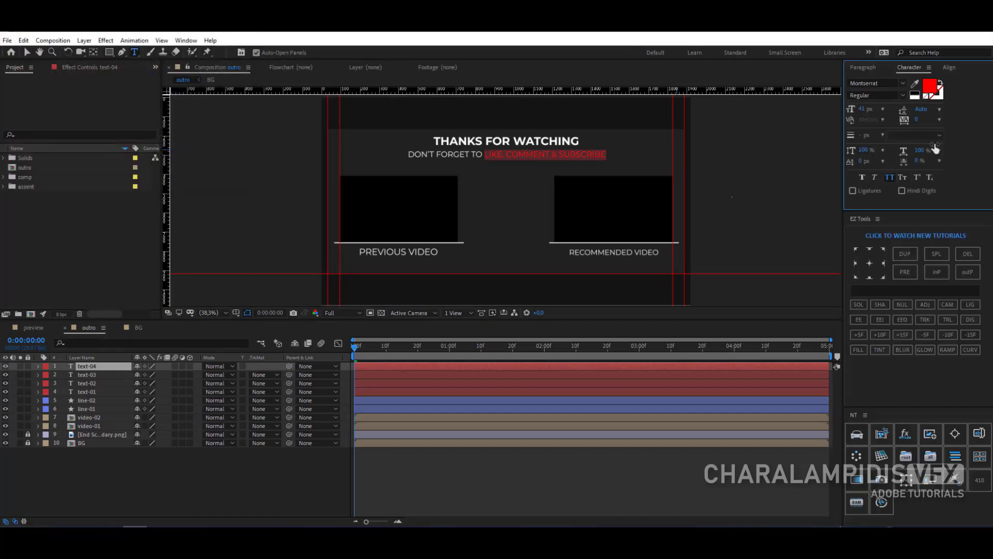
Step: Set the red words "LIKE. COMMENT & SUBSCRIBE" to Montserrat Bold and deselect the layer
{"action": "left_click", "coordinate": [902, 96]}
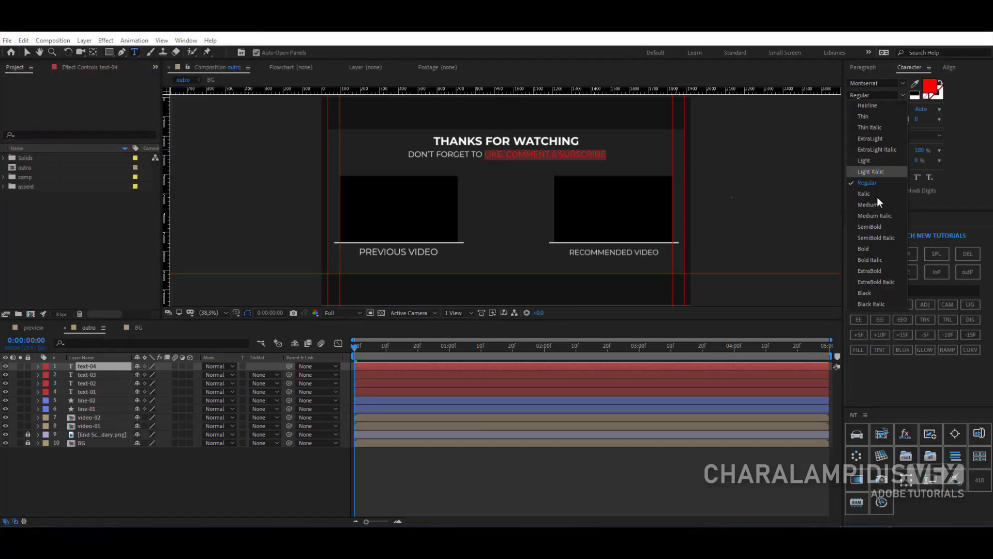
{"action": "left_click", "coordinate": [868, 249]}
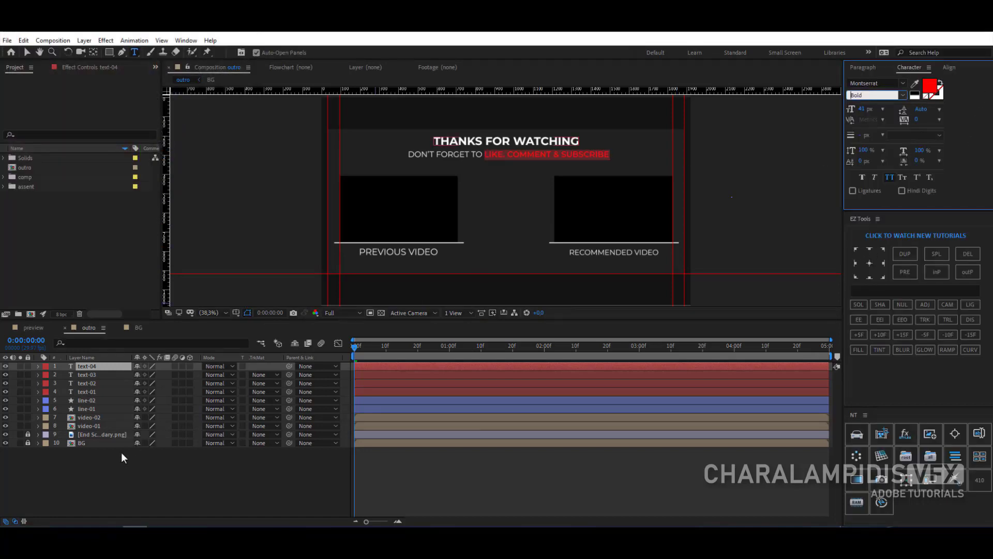
{"action": "left_click", "coordinate": [82, 367]}
{"action": "left_click", "coordinate": [97, 470]}
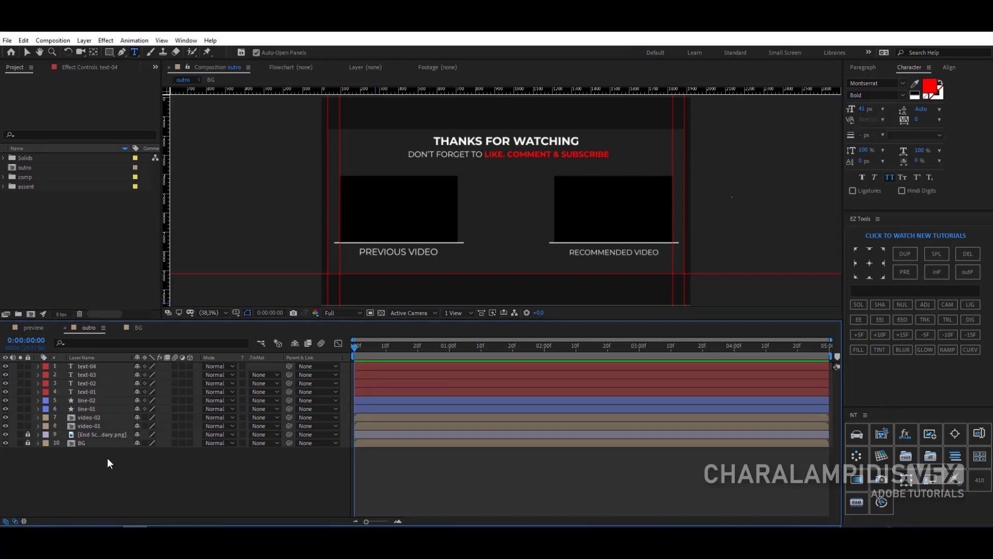
Step: Draw a rectangle with fill FF5858 and a 0 px stroke over the PREVIOUS VIDEO caption
{"action": "key", "text": "ctrl+z"}
{"action": "left_click", "coordinate": [106, 51]}
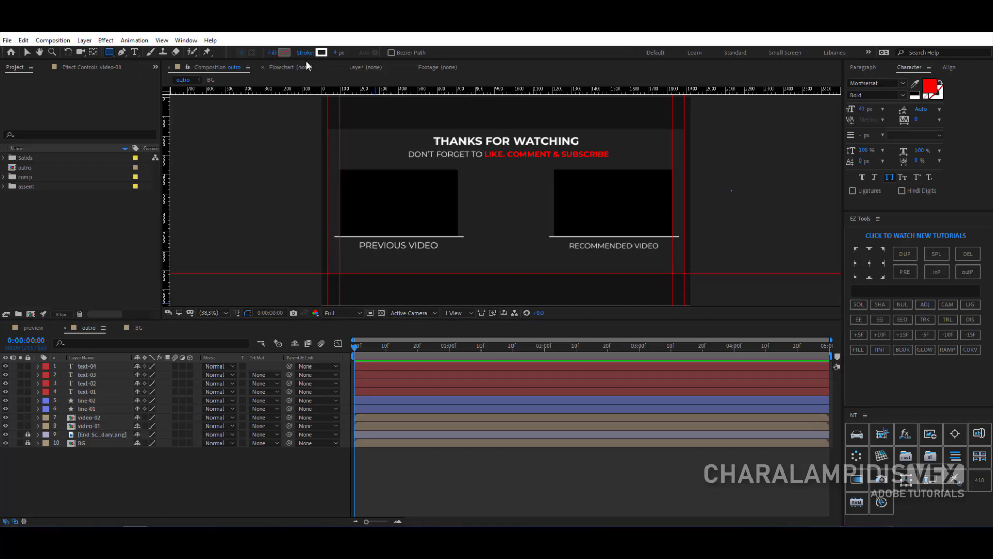
{"action": "left_click", "coordinate": [285, 52]}
{"action": "left_click", "coordinate": [88, 49]}
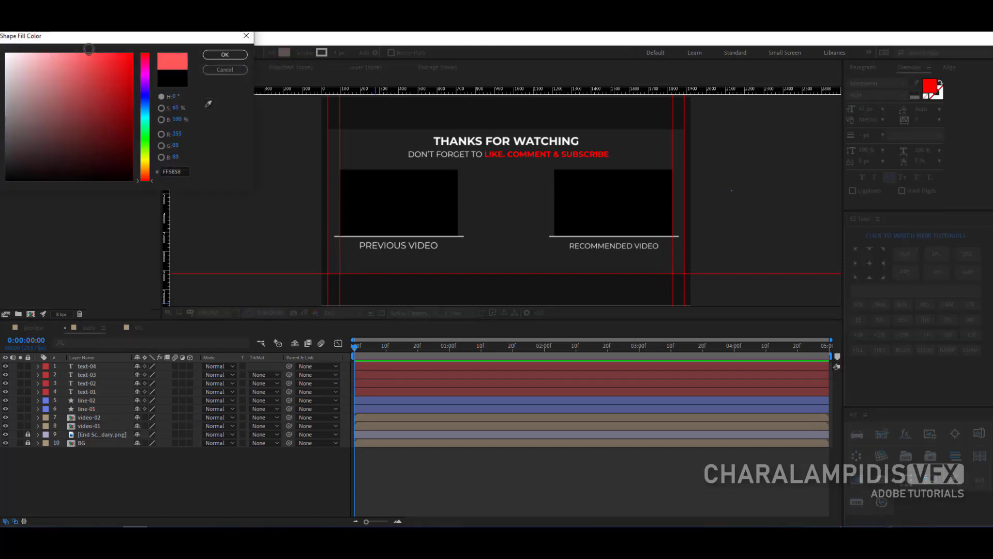
{"action": "left_click", "coordinate": [224, 54]}
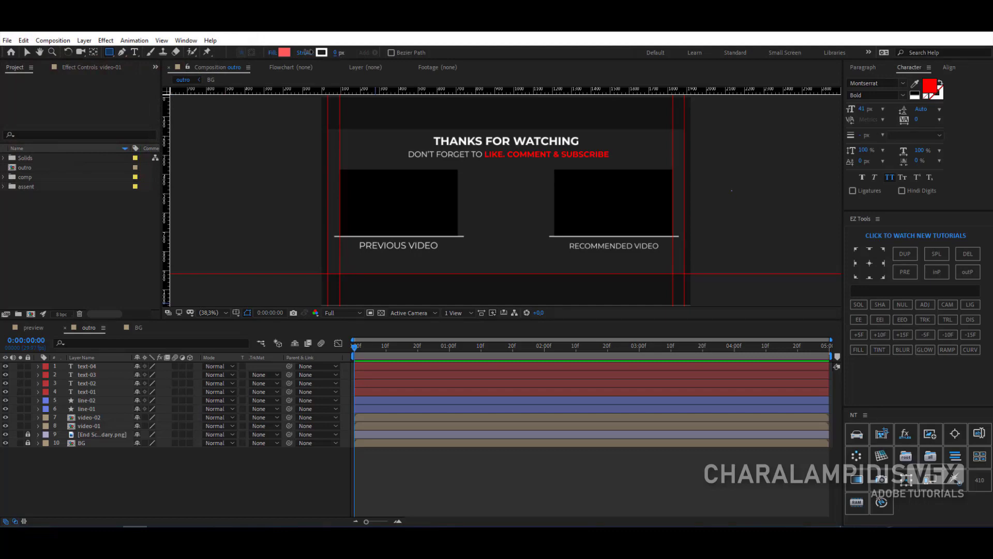
{"action": "mouse_move", "coordinate": [448, 239]}
{"action": "left_mouse_down"}
{"action": "mouse_move", "coordinate": [395, 256]}
{"action": "mouse_move", "coordinate": [352, 254]}
{"action": "left_mouse_up"}
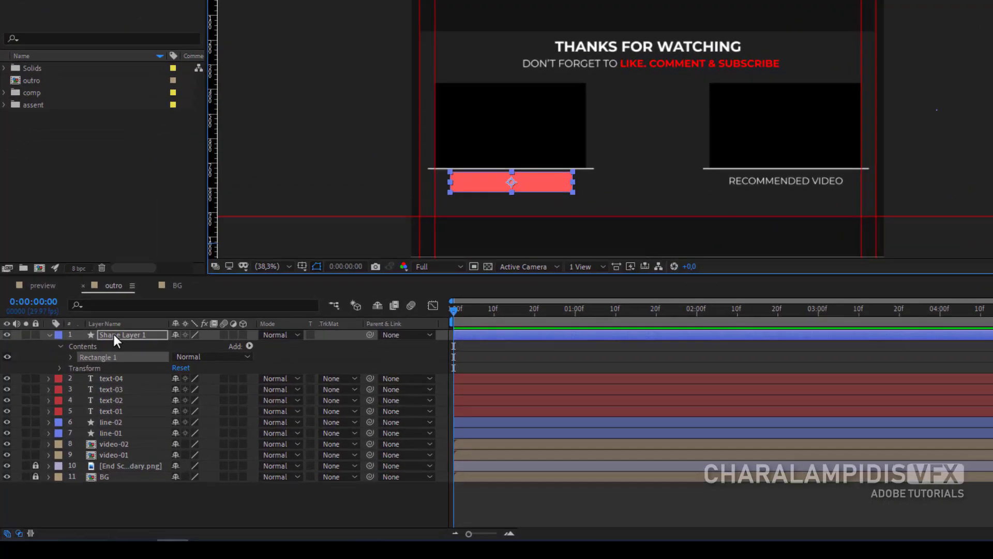
Step: Rename the rectangle's layer to "text-01 matte" and place it directly above the text-01 layer
{"action": "key", "text": "Return"}
{"action": "type", "text": "text-01"}
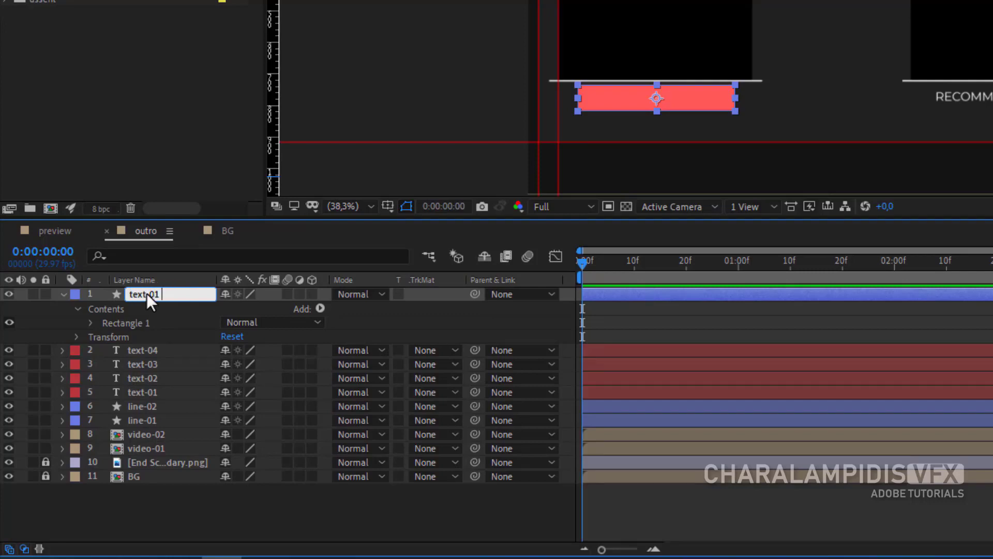
{"action": "type", "text": " matte"}
{"action": "key", "text": "Return"}
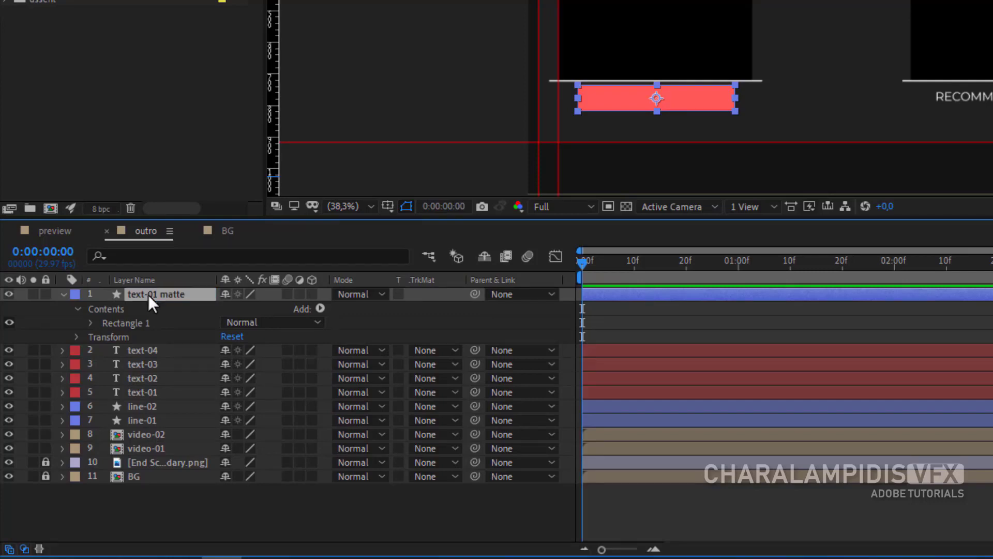
{"action": "left_click", "coordinate": [62, 294]}
{"action": "left_click_drag", "start_coordinate": [123, 297], "coordinate": [148, 346]}
{"action": "left_click", "coordinate": [147, 347]}
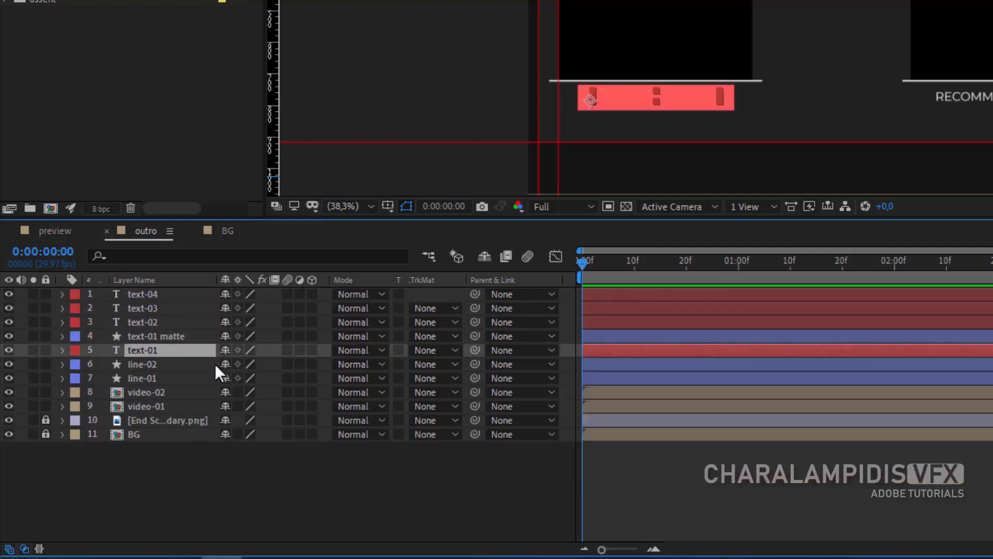
Step: Set the track matte of text-01 to Alpha and lock the text-01 matte layer
{"action": "left_click", "coordinate": [430, 350]}
{"action": "left_click", "coordinate": [457, 389]}
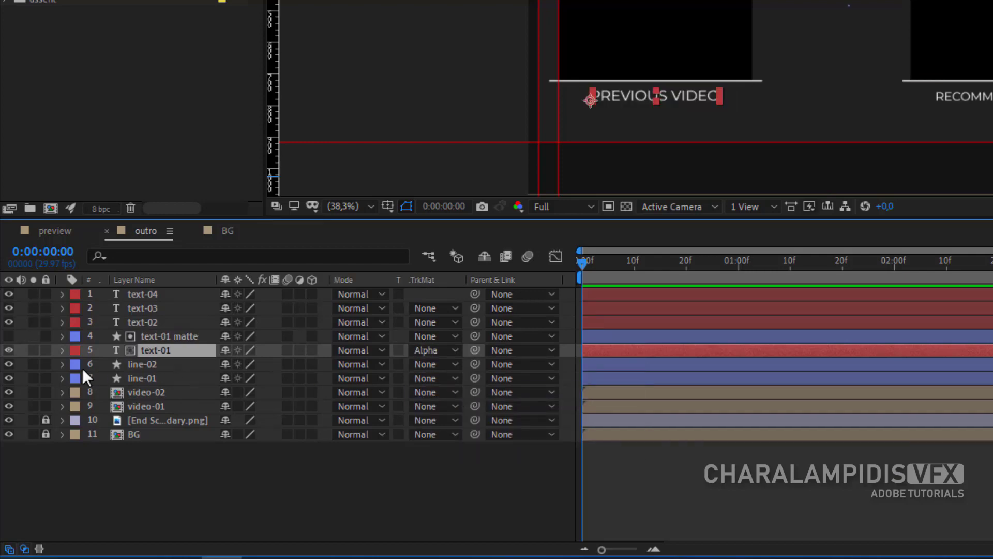
{"action": "left_click", "coordinate": [45, 336]}
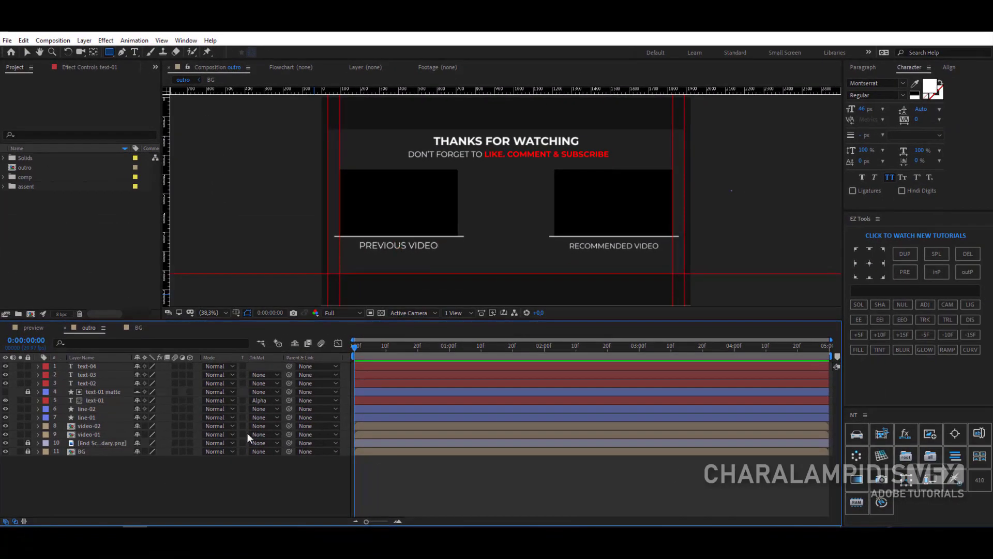
Step: Cover the RECOMMENDED VIDEO caption with a rectangle named "text-02 matte", locked directly above text-02 as its alpha matte
{"action": "left_click_drag", "start_coordinate": [564, 238], "coordinate": [664, 253]}
{"action": "type", "text": "text-02 matte"}
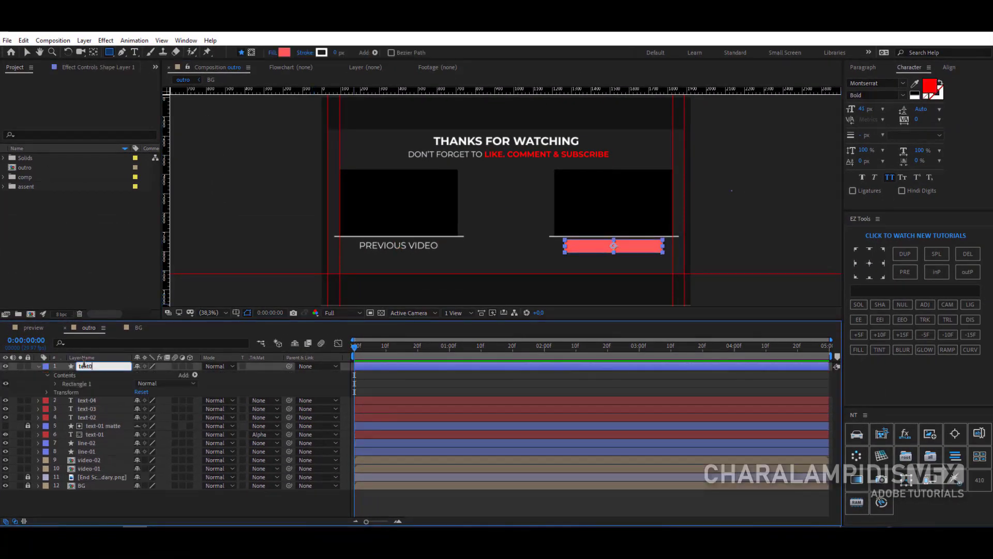
{"action": "key", "text": "Return"}
{"action": "left_click_drag", "start_coordinate": [93, 366], "coordinate": [94, 396]}
{"action": "left_click", "coordinate": [28, 383]}
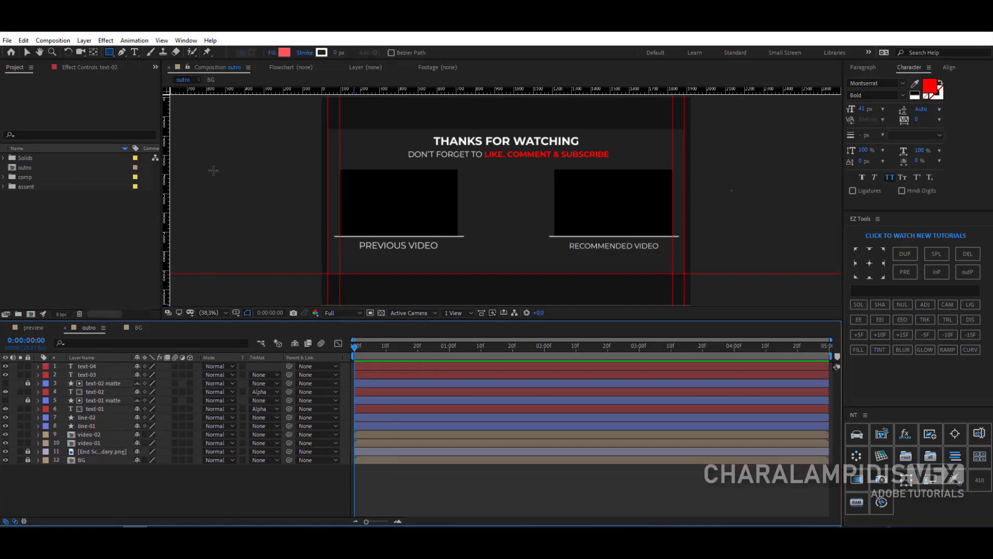
Step: Draw a rectangle over the THANKS FOR WATCHING heading, name it "text-03 matte" and place it directly above text-03
{"action": "left_click_drag", "start_coordinate": [422, 129], "coordinate": [582, 148]}
{"action": "key", "text": "Return"}
{"action": "type", "text": "text-04 matte"}
{"action": "key", "text": "Return"}
{"action": "left_click_drag", "start_coordinate": [93, 365], "coordinate": [93, 405]}
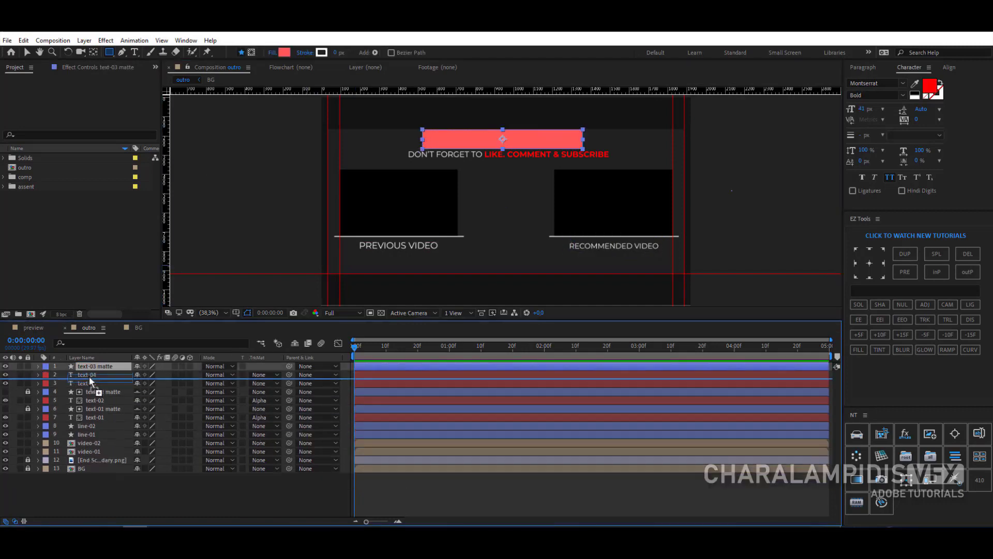
Step: Draw a rectangle over the DON'T FORGET TO LIKE line and name its layer "text-04 matte"
{"action": "left_click_drag", "start_coordinate": [404, 147], "coordinate": [614, 161]}
{"action": "key", "text": "Return"}
{"action": "type", "text": "text-04 matte"}
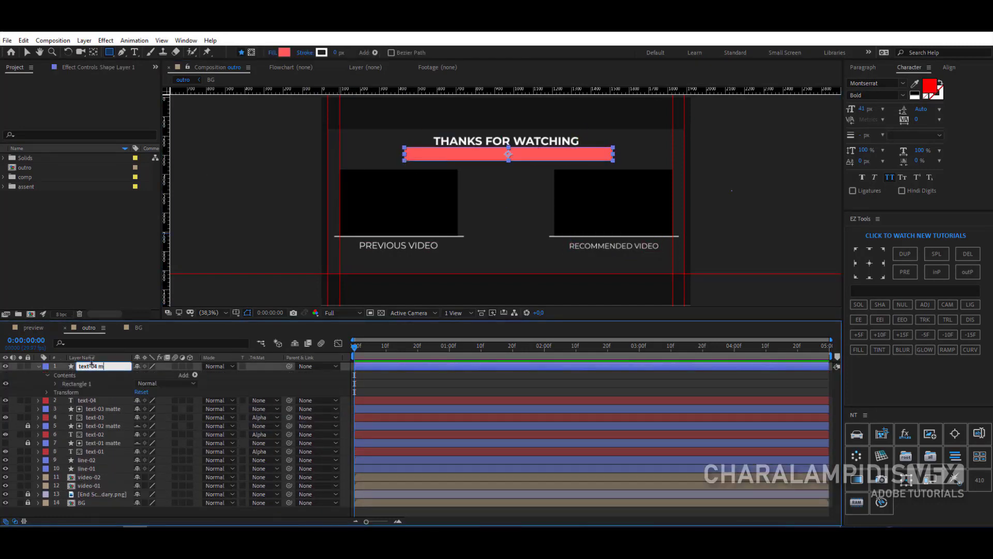
{"action": "key", "text": "Return"}
Step: Apply the locked text-04 matte layer as the alpha matte of text-04 and hide the shy matte layers in the timeline
{"action": "left_click", "coordinate": [38, 366]}
{"action": "left_click", "coordinate": [28, 366]}
{"action": "left_click", "coordinate": [261, 374]}
{"action": "left_click", "coordinate": [269, 385]}
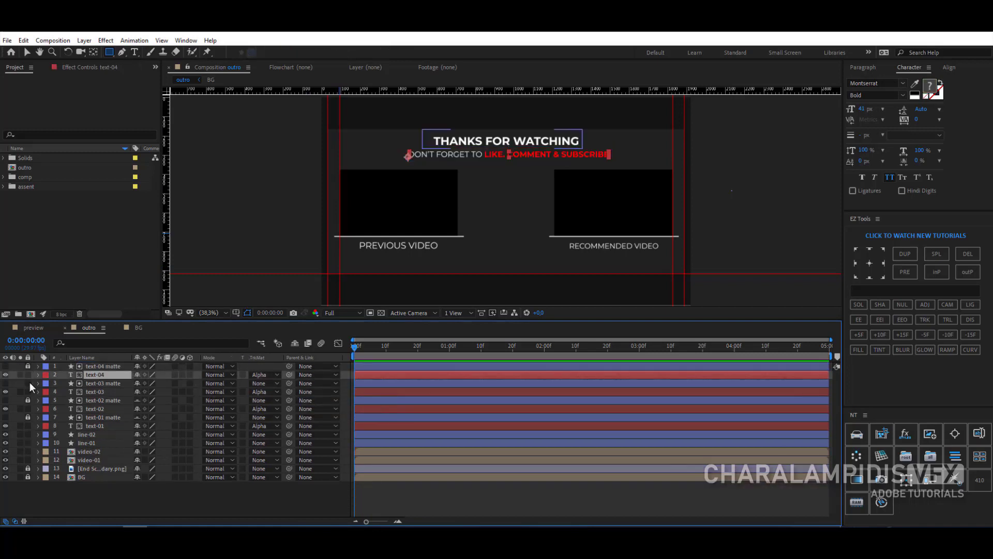
{"action": "left_click", "coordinate": [294, 343]}
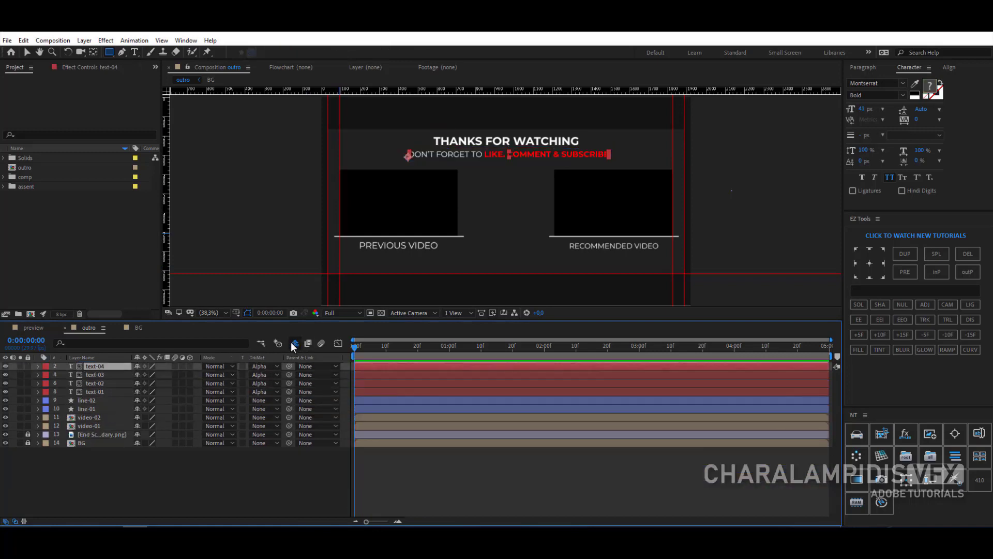
{"action": "left_click", "coordinate": [220, 477]}
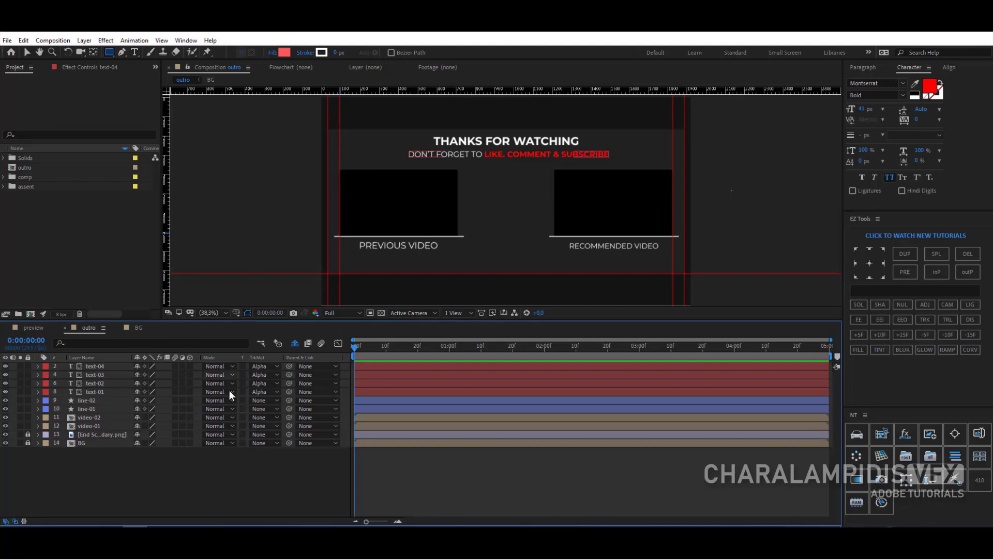
Step: Create a new composition named "facebook" with a width of 500 px and a height of 100 px
{"action": "left_click", "coordinate": [52, 40]}
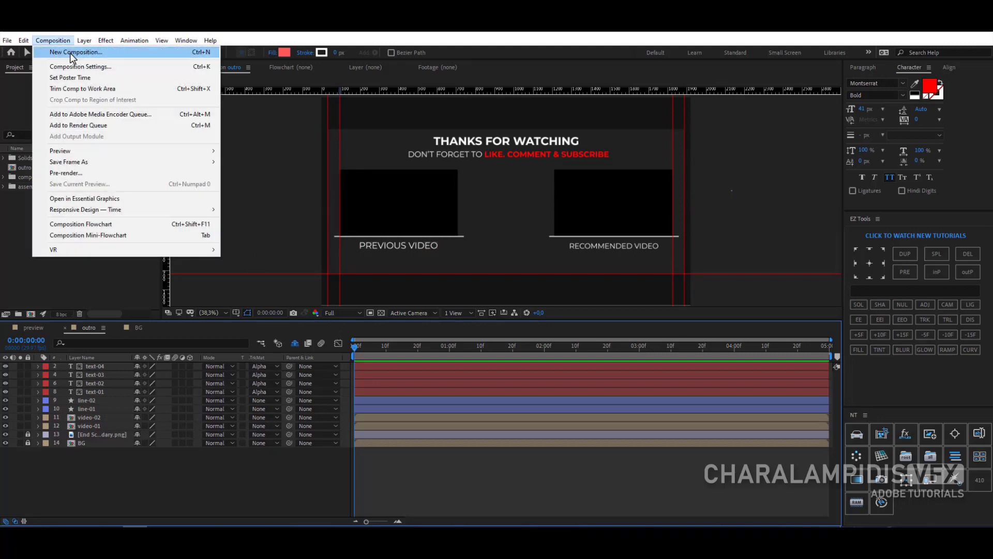
{"action": "left_click", "coordinate": [59, 50]}
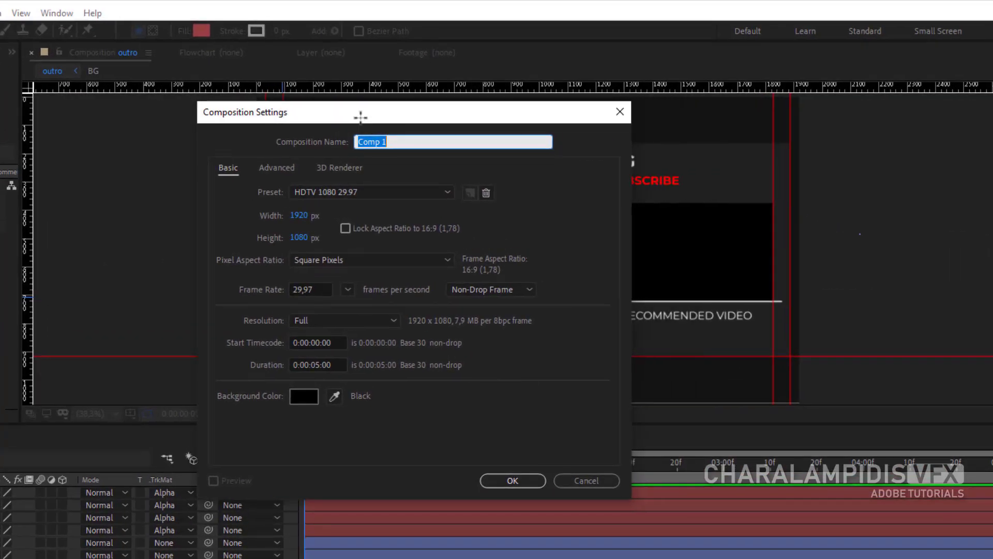
{"action": "left_click_drag", "start_coordinate": [360, 117], "coordinate": [365, 119]}
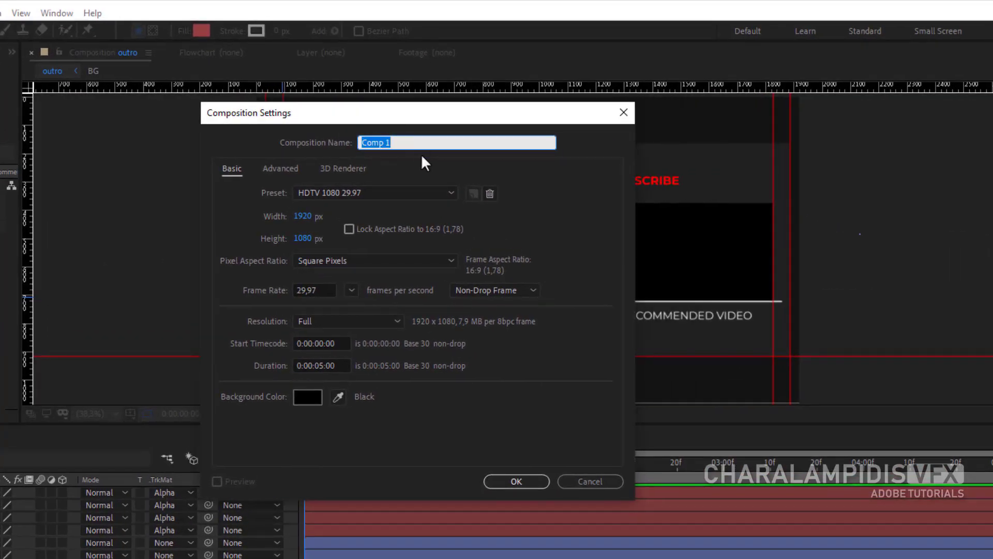
{"action": "type", "text": "fa"}
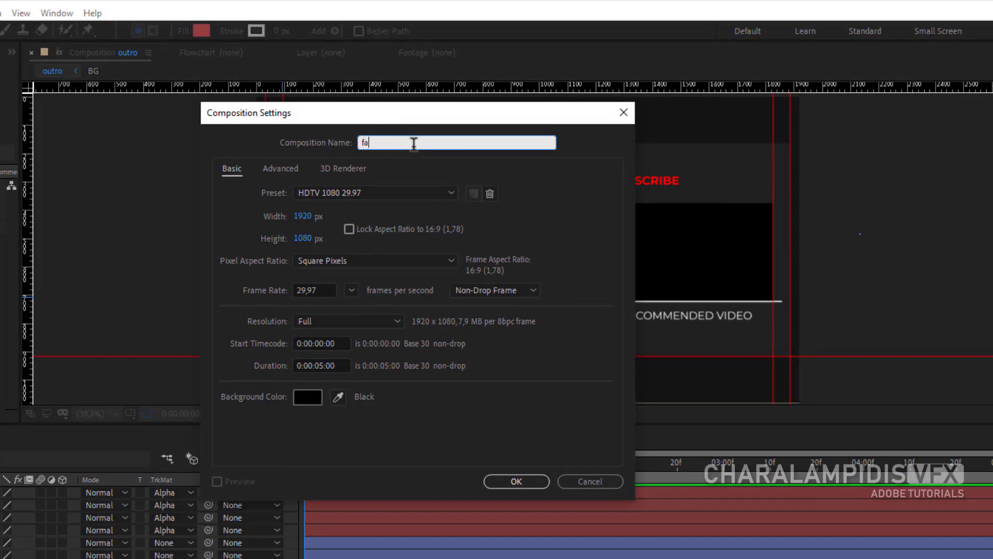
{"action": "type", "text": "cebookl"}
{"action": "left_click", "coordinate": [303, 216]}
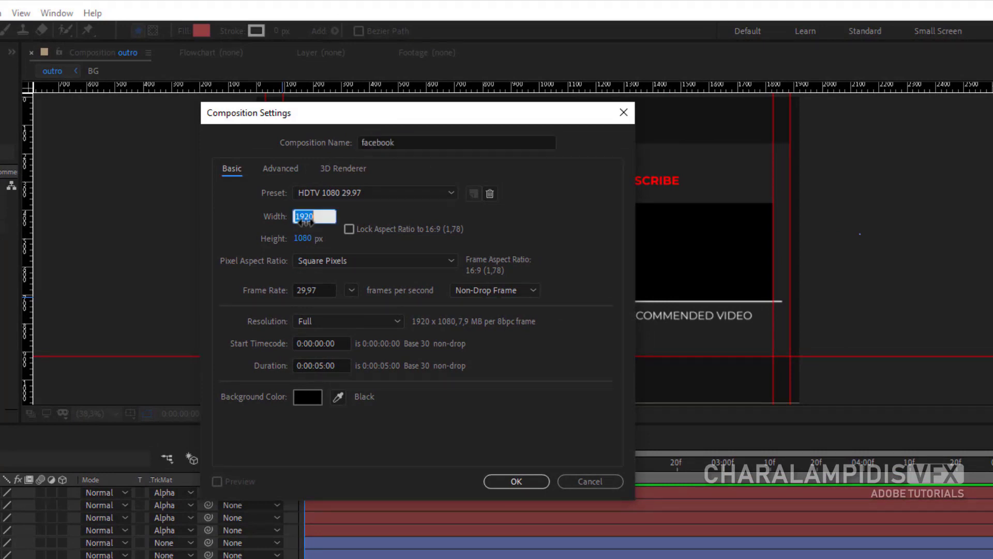
{"action": "type", "text": "500"}
{"action": "left_click", "coordinate": [302, 238]}
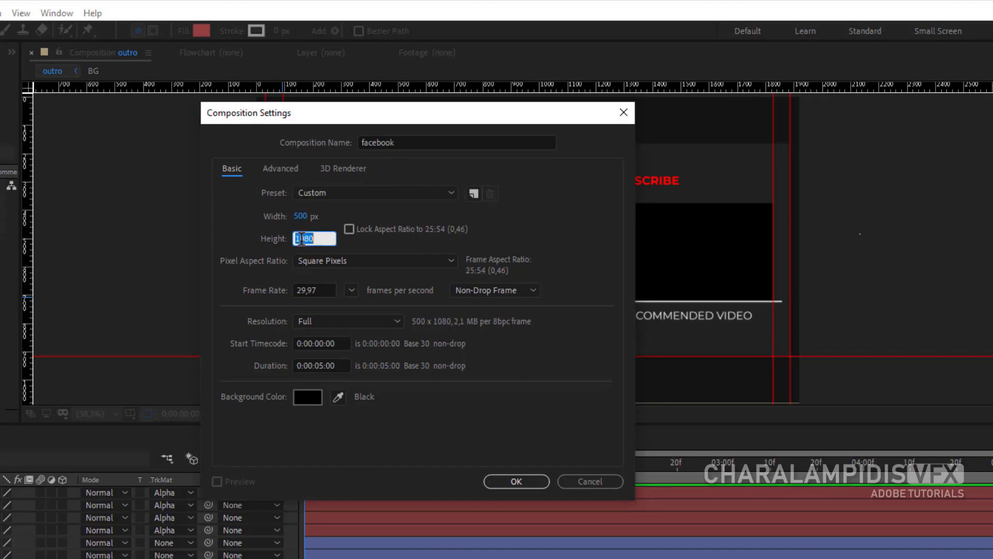
{"action": "type", "text": "100"}
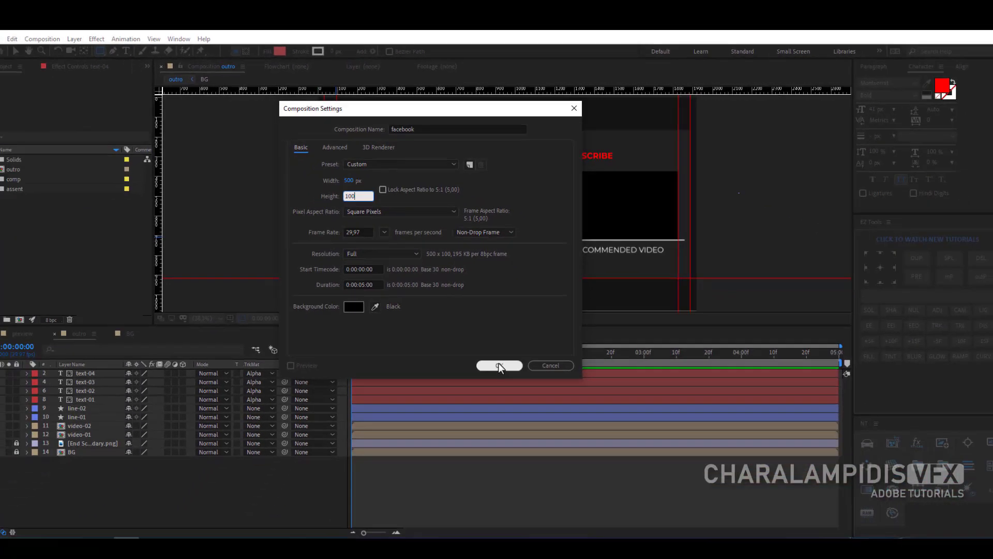
{"action": "left_click", "coordinate": [516, 481]}
{"action": "key", "text": "period"}
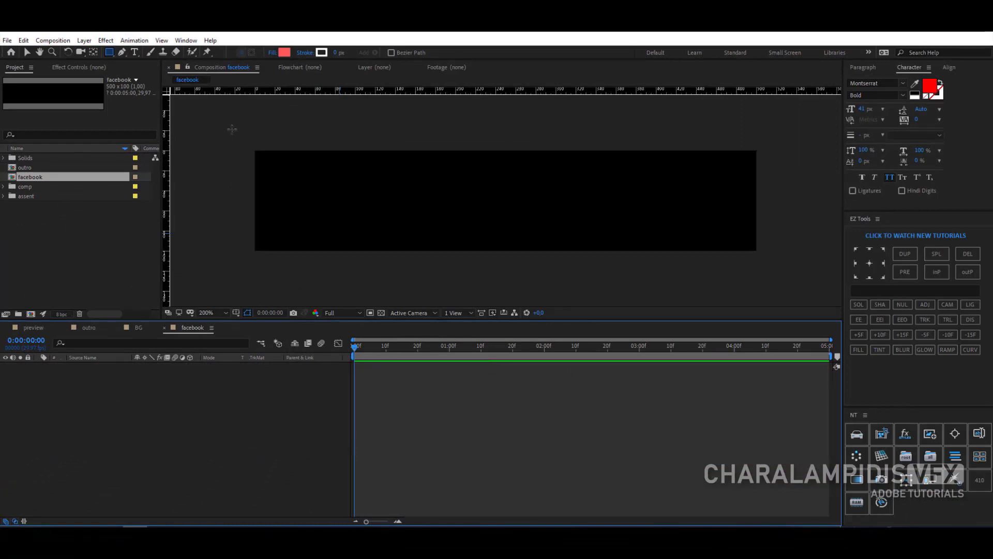
Step: Set the shape fill to a saturated blue and draw a circle about 80 px wide near the composition's left end
{"action": "left_click", "coordinate": [286, 53]}
{"action": "mouse_move", "coordinate": [147, 92]}
{"action": "left_mouse_down"}
{"action": "mouse_move", "coordinate": [144, 113]}
{"action": "mouse_move", "coordinate": [145, 96]}
{"action": "left_mouse_up"}
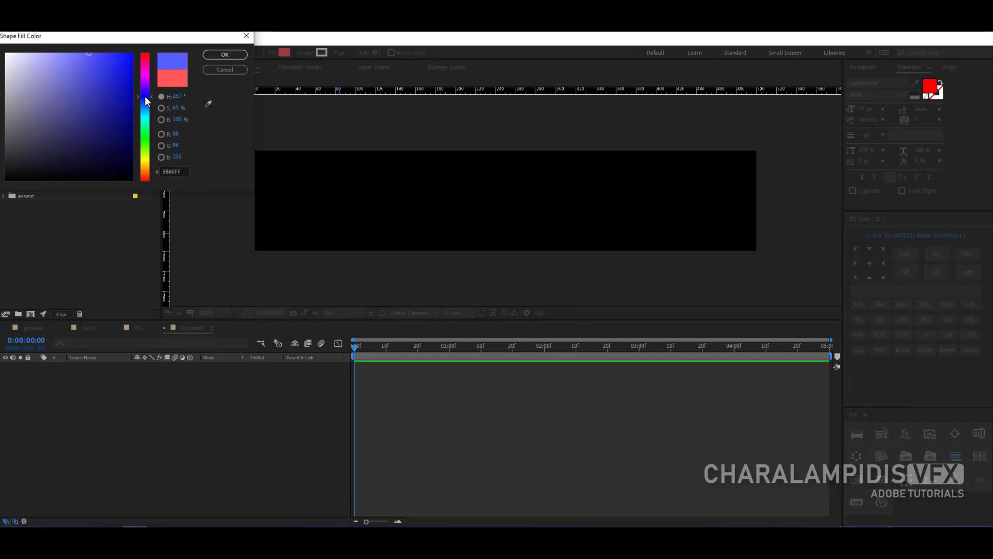
{"action": "left_click", "coordinate": [126, 61]}
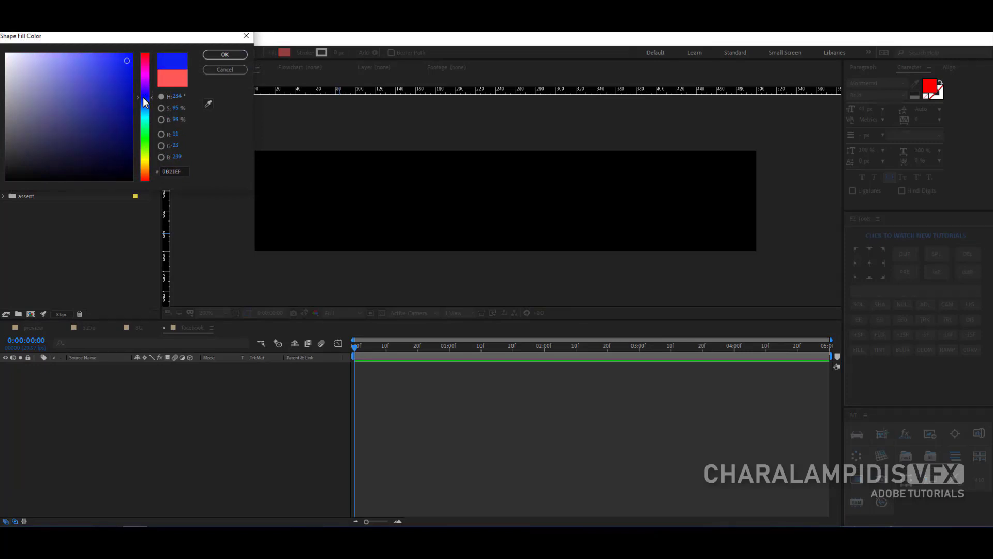
{"action": "left_click", "coordinate": [226, 57]}
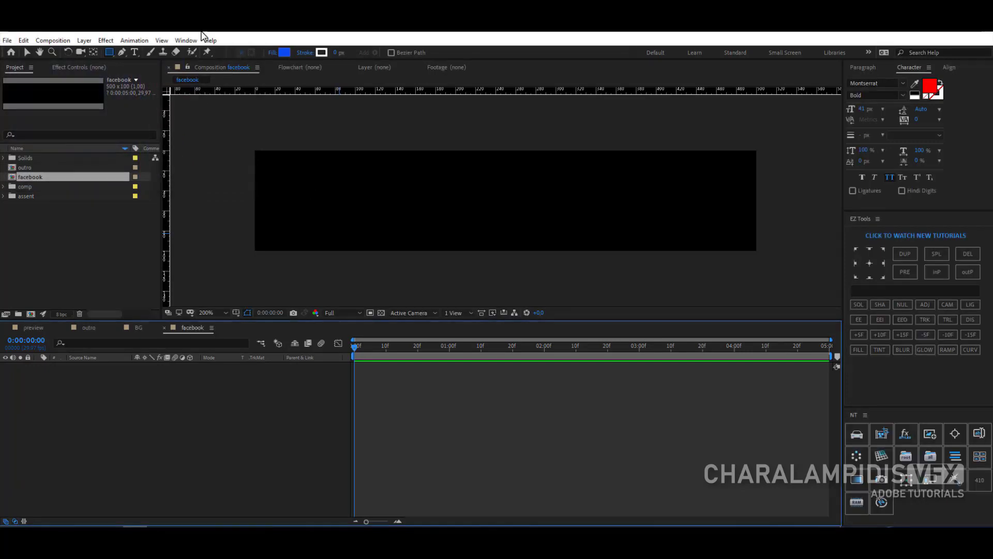
{"action": "left_click_drag", "start_coordinate": [110, 52], "coordinate": [129, 76]}
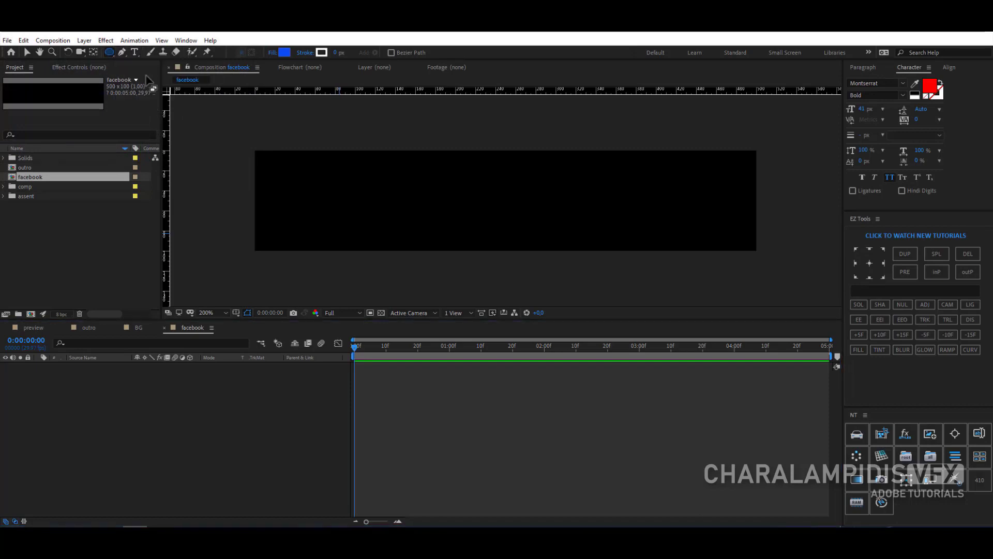
{"action": "mouse_move", "coordinate": [281, 162]}
{"action": "left_mouse_down"}
{"action": "mouse_move", "coordinate": [334, 234]}
{"action": "mouse_move", "coordinate": [360, 240]}
{"action": "left_mouse_up"}
Step: Rename the circle's layer to "shape" and centre it vertically in the composition
{"action": "left_click", "coordinate": [89, 367]}
{"action": "key", "text": "Return"}
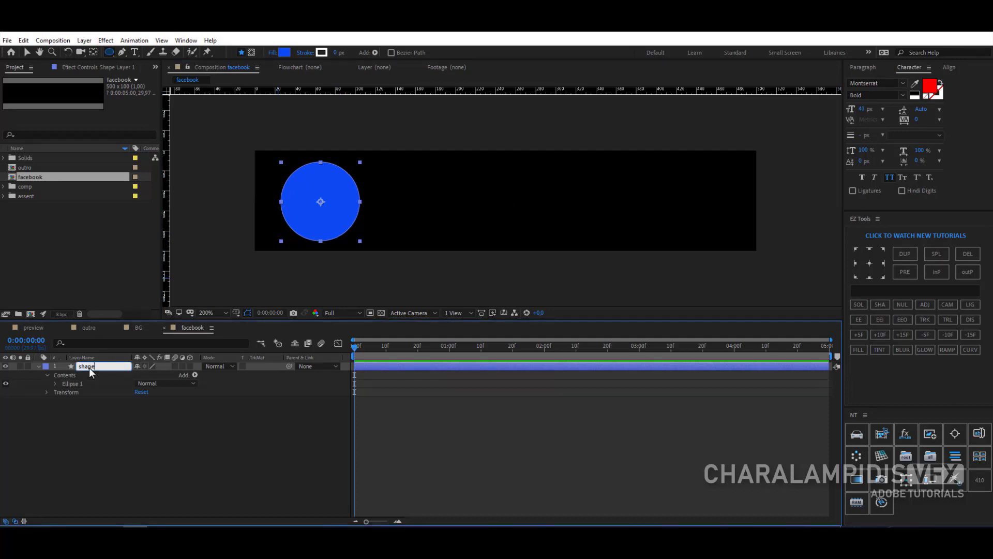
{"action": "key", "text": "Return"}
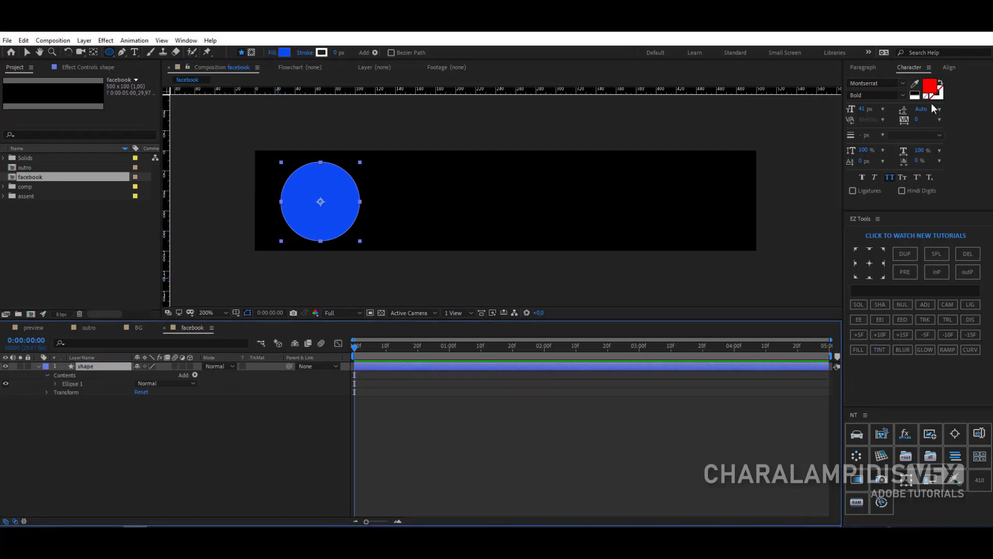
{"action": "left_click", "coordinate": [948, 72]}
{"action": "left_click", "coordinate": [922, 92]}
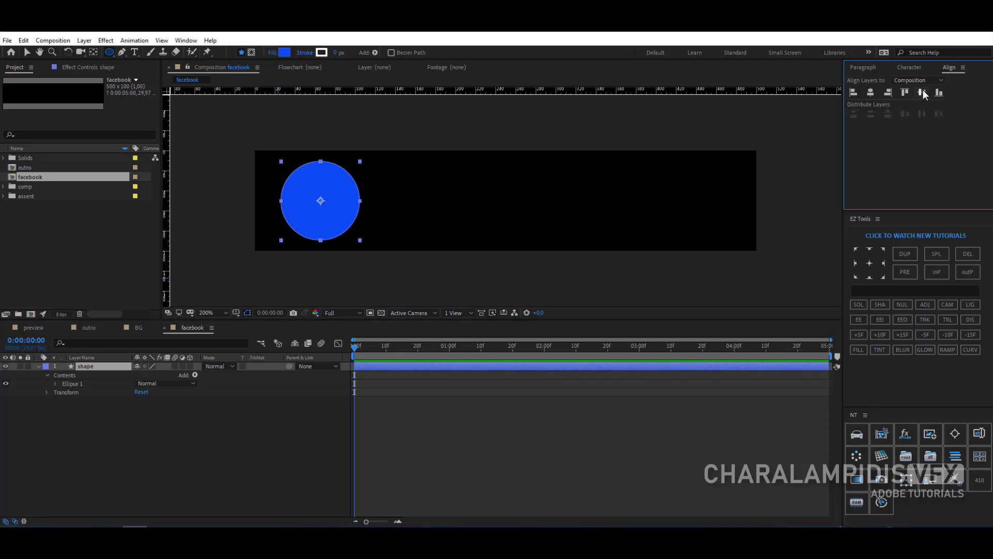
{"action": "left_click", "coordinate": [120, 439]}
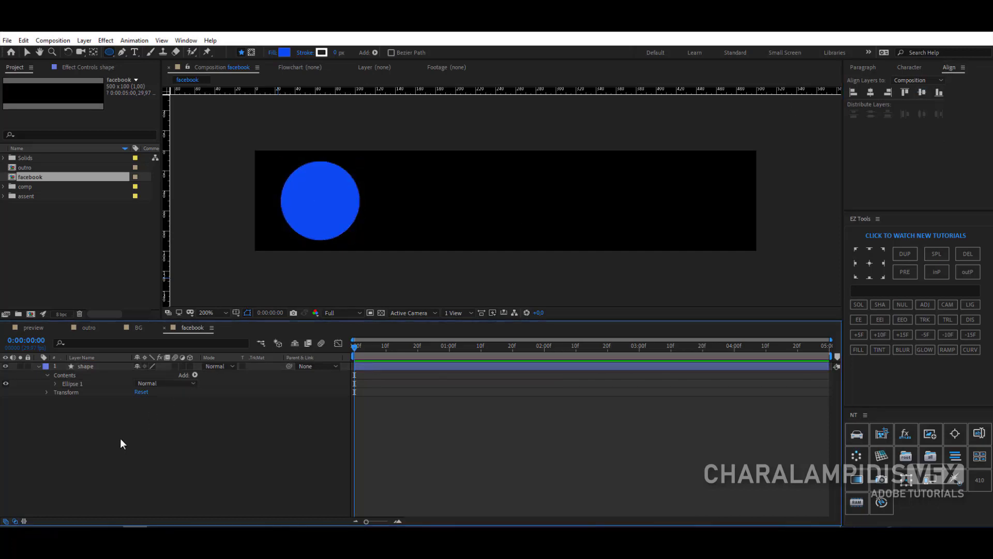
Step: Add the Facebook logo from the assent folder's logos subfolder to the composition above the shape layer
{"action": "left_click", "coordinate": [5, 196]}
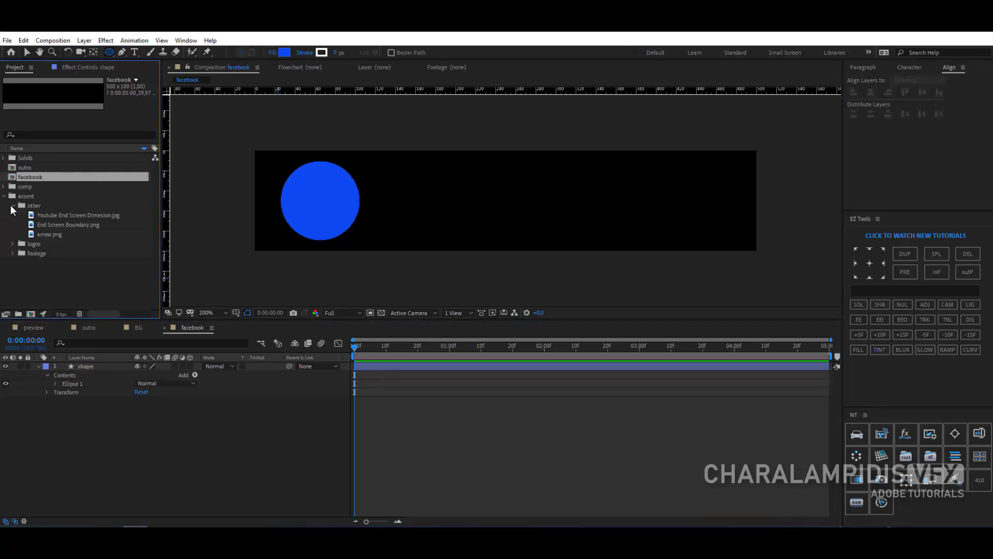
{"action": "left_click", "coordinate": [12, 205]}
{"action": "left_click", "coordinate": [12, 215]}
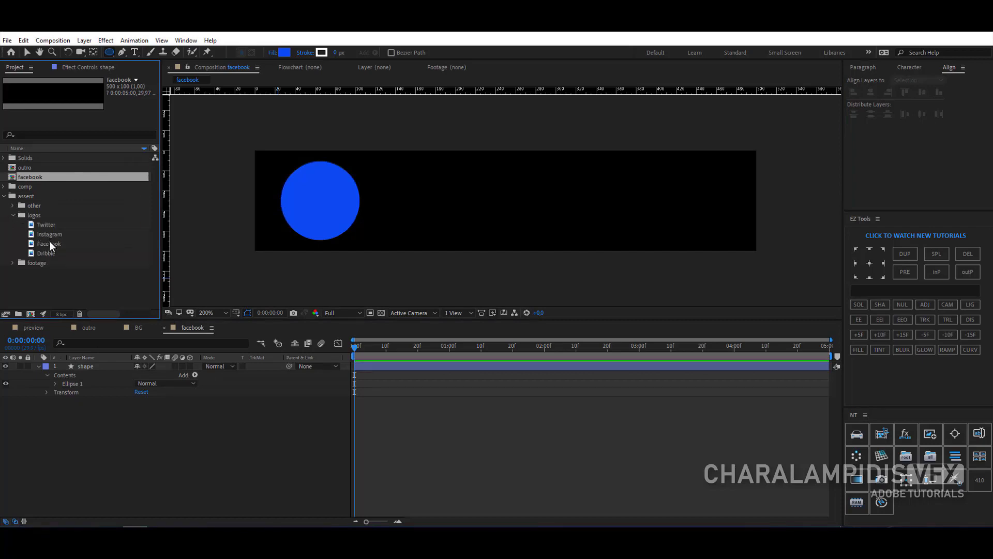
{"action": "left_click_drag", "start_coordinate": [49, 243], "coordinate": [84, 366]}
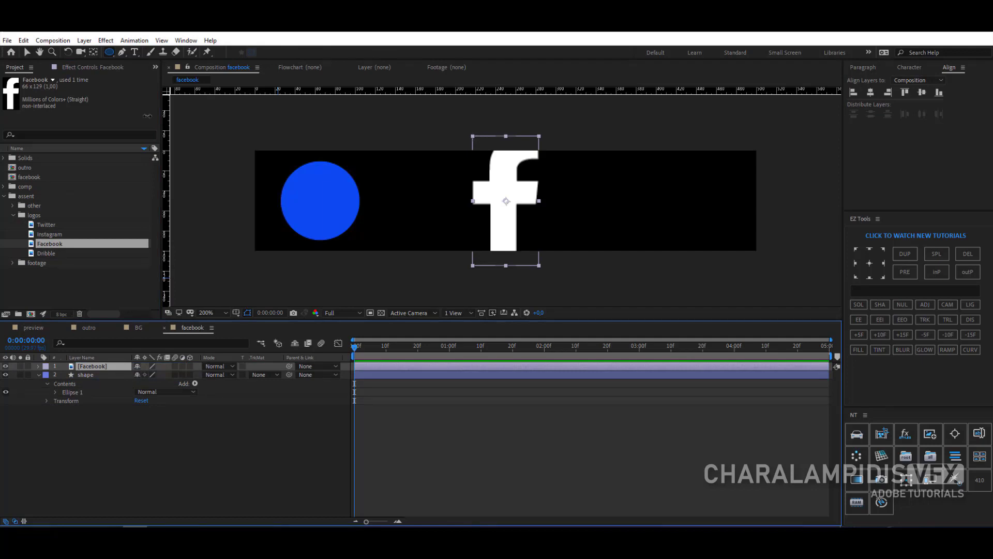
Step: Scale the Facebook logo down proportionally to about 50 px tall and place it in the centre of the blue circle
{"action": "left_click", "coordinate": [26, 51]}
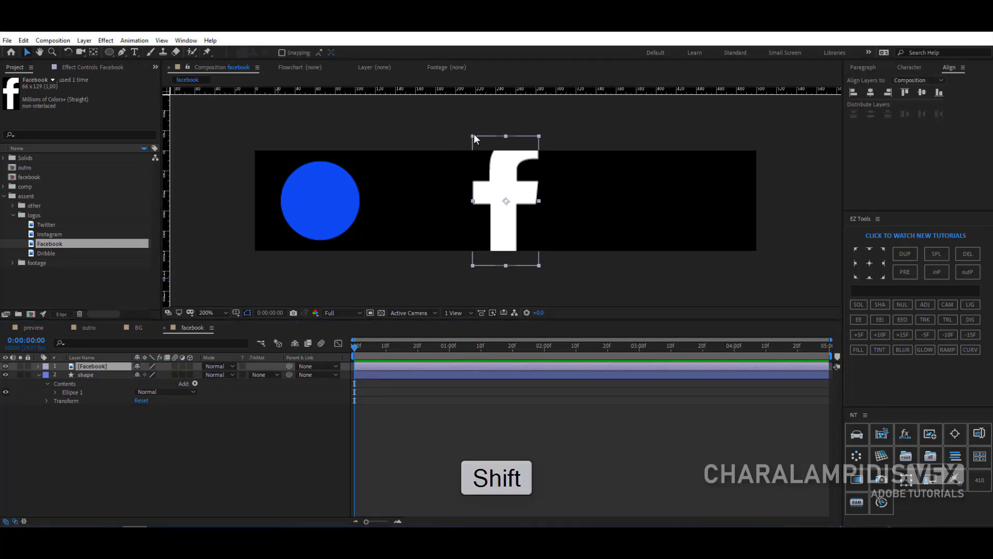
{"action": "left_click_drag", "start_coordinate": [473, 136], "coordinate": [324, 185]}
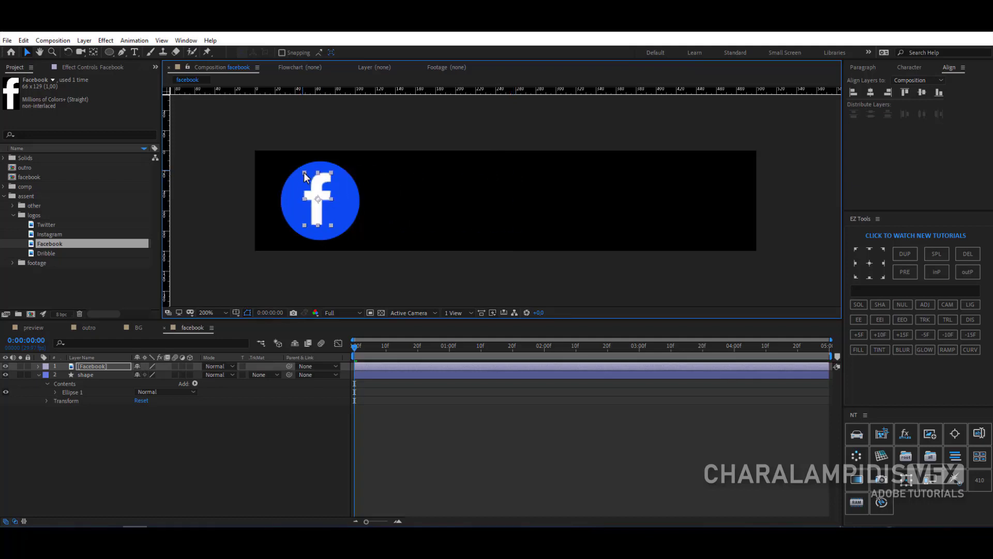
{"action": "left_click", "coordinate": [91, 371]}
{"action": "left_click", "coordinate": [91, 367]}
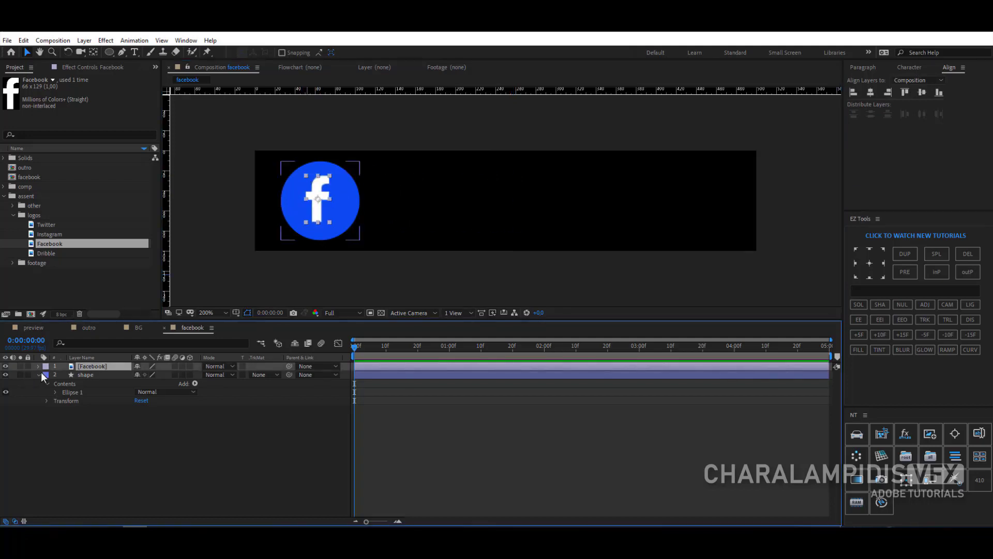
Step: Apply a Drop Shadow effect to the Facebook logo layer and set its softness to 22
{"action": "left_click", "coordinate": [38, 374]}
{"action": "key", "text": "ctrl+space"}
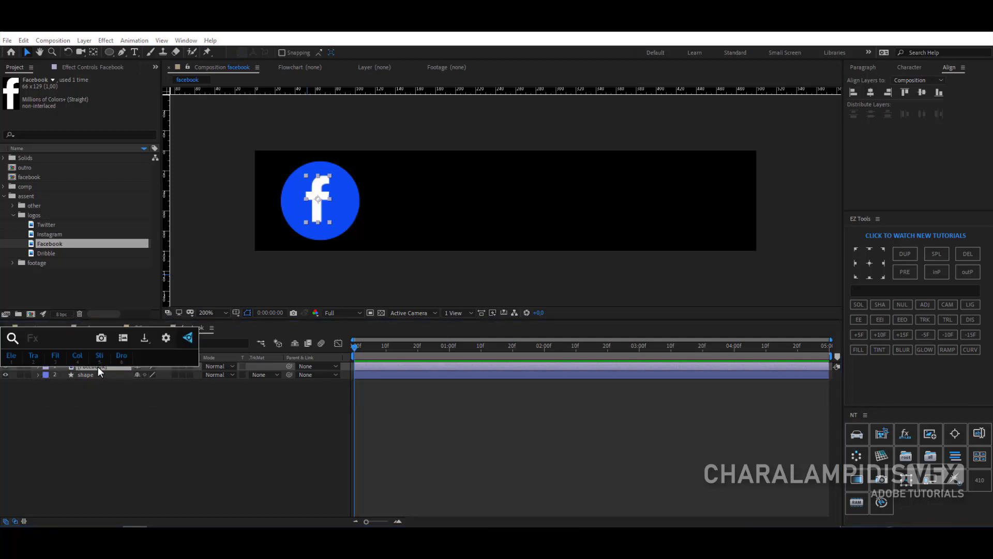
{"action": "left_click", "coordinate": [122, 356]}
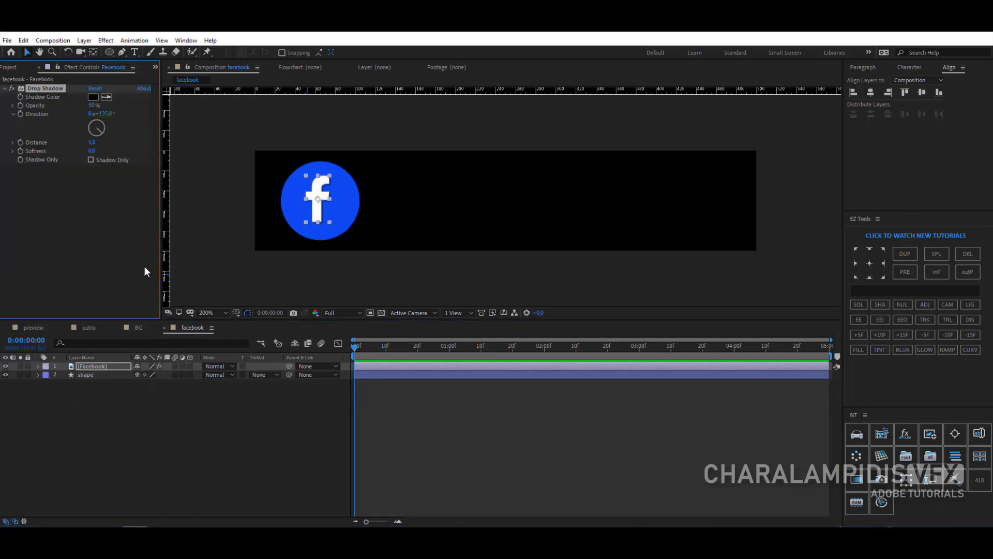
{"action": "left_click_drag", "start_coordinate": [91, 151], "coordinate": [97, 150]}
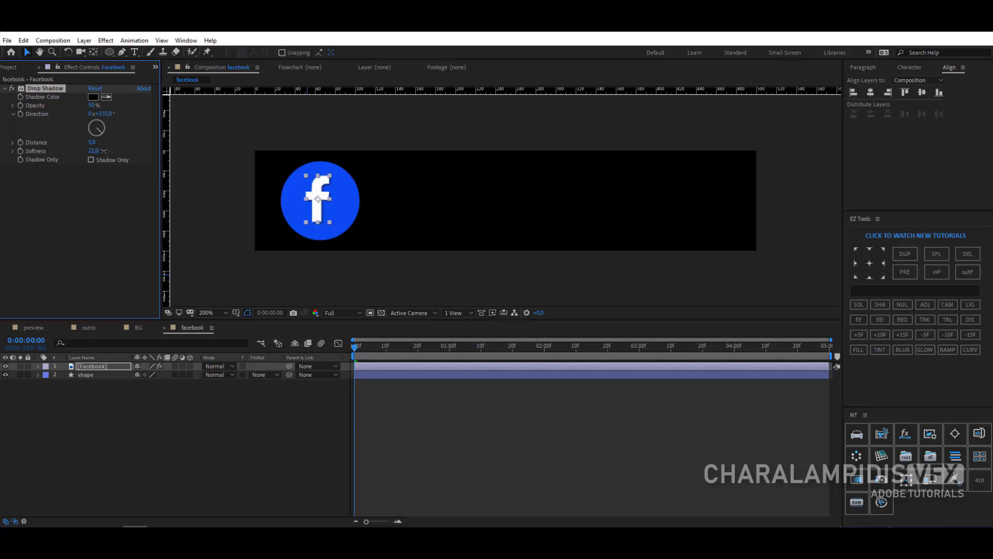
Step: Parent the Facebook logo layer to the shape layer
{"action": "left_click", "coordinate": [89, 365]}
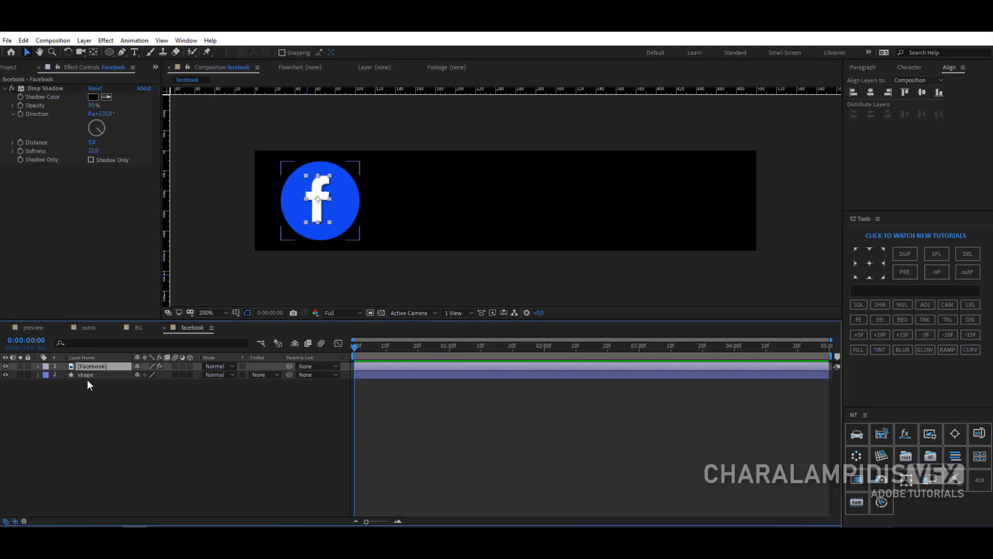
{"action": "left_click", "coordinate": [135, 438]}
{"action": "left_click", "coordinate": [91, 374]}
{"action": "left_click", "coordinate": [115, 367]}
{"action": "left_click", "coordinate": [14, 520]}
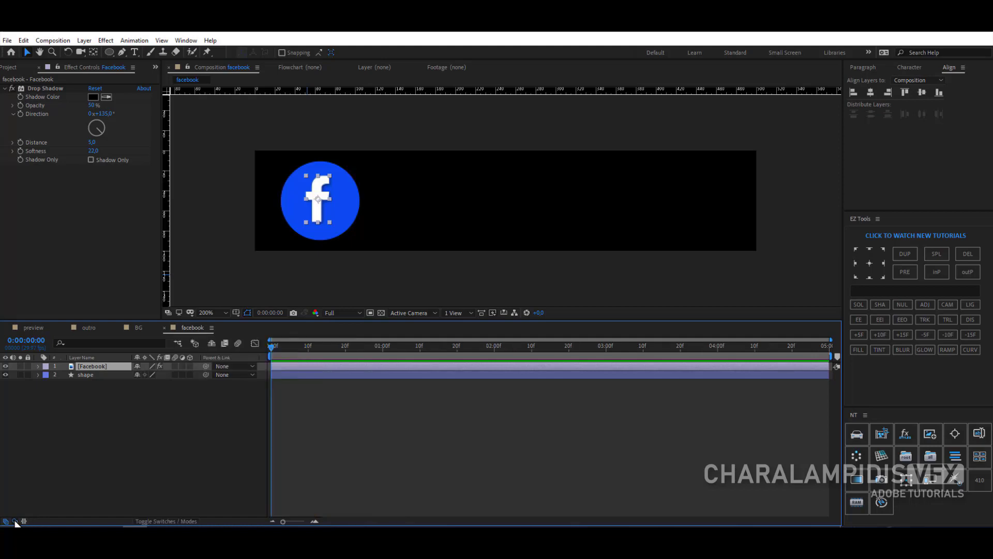
{"action": "left_click", "coordinate": [15, 521]}
{"action": "left_click_drag", "start_coordinate": [289, 366], "coordinate": [82, 375]}
{"action": "left_click", "coordinate": [133, 445]}
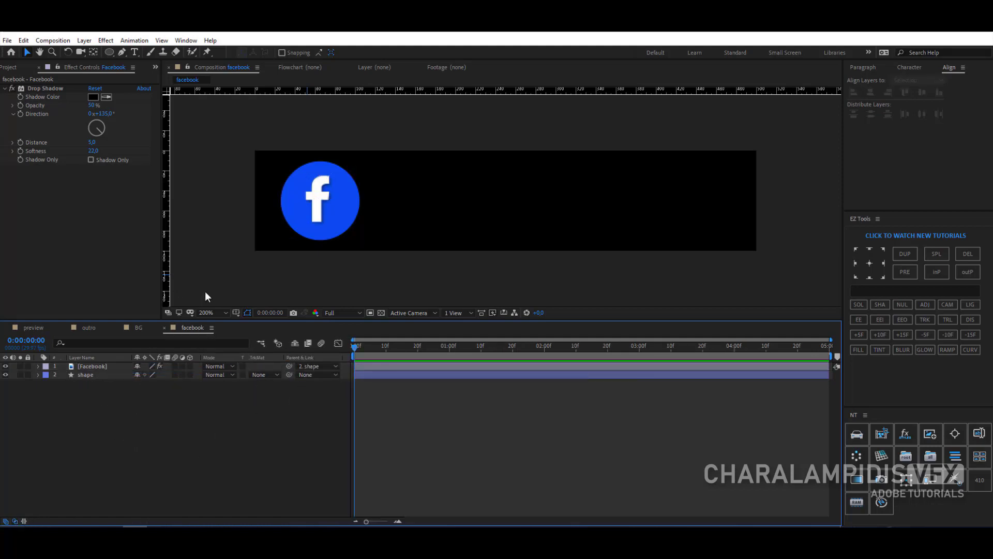
Step: Add a text layer reading "yourchannel" to the right of the blue circle
{"action": "left_click", "coordinate": [134, 52]}
{"action": "left_click", "coordinate": [395, 206]}
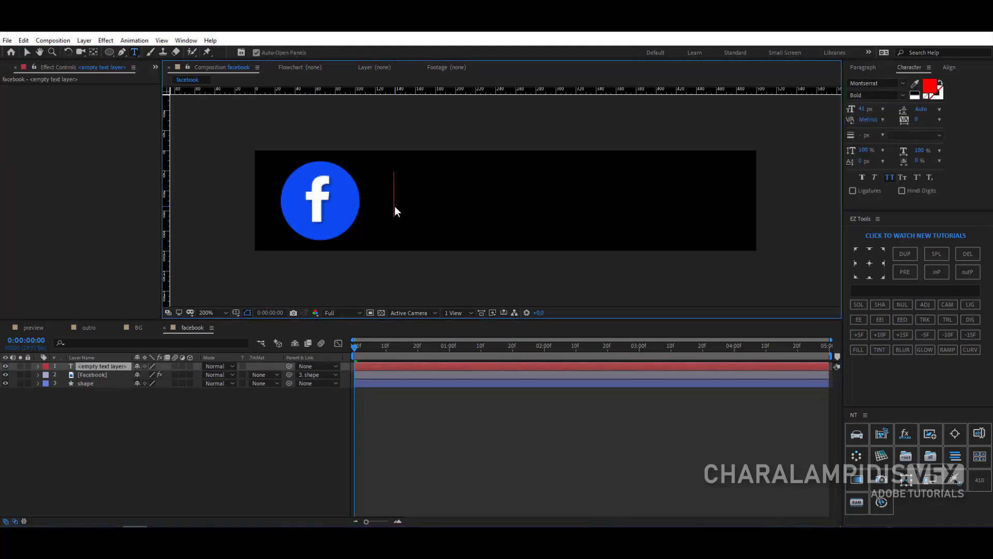
{"action": "type", "text": "yourchanne"}
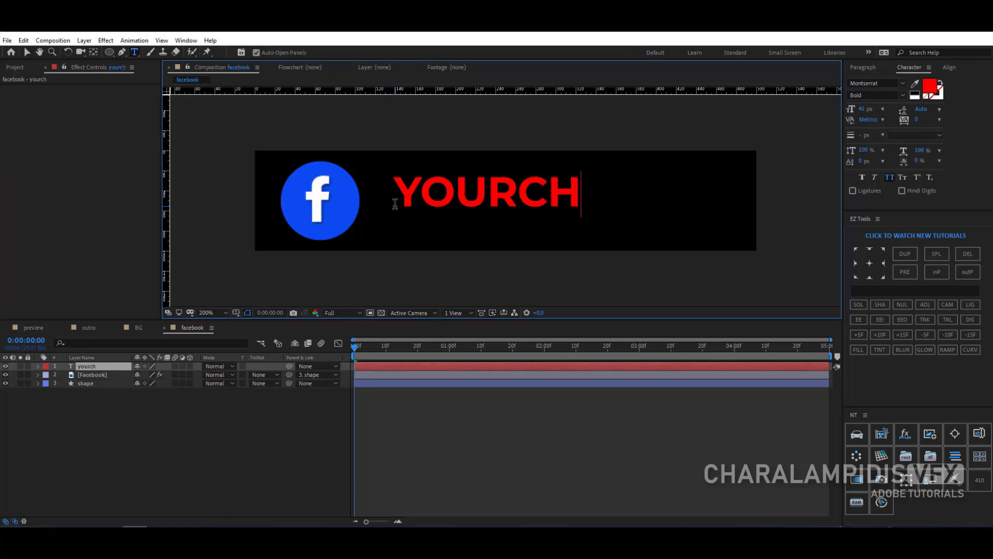
{"action": "type", "text": "l"}
Step: Change the channel text's font to Nexa Demo in the Bold style
{"action": "double_click", "coordinate": [549, 176]}
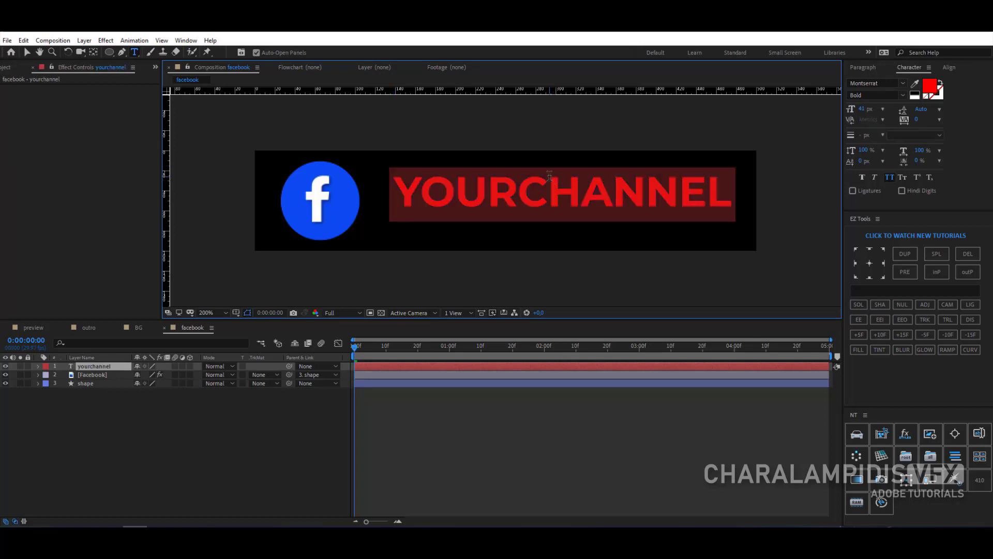
{"action": "left_click", "coordinate": [904, 84]}
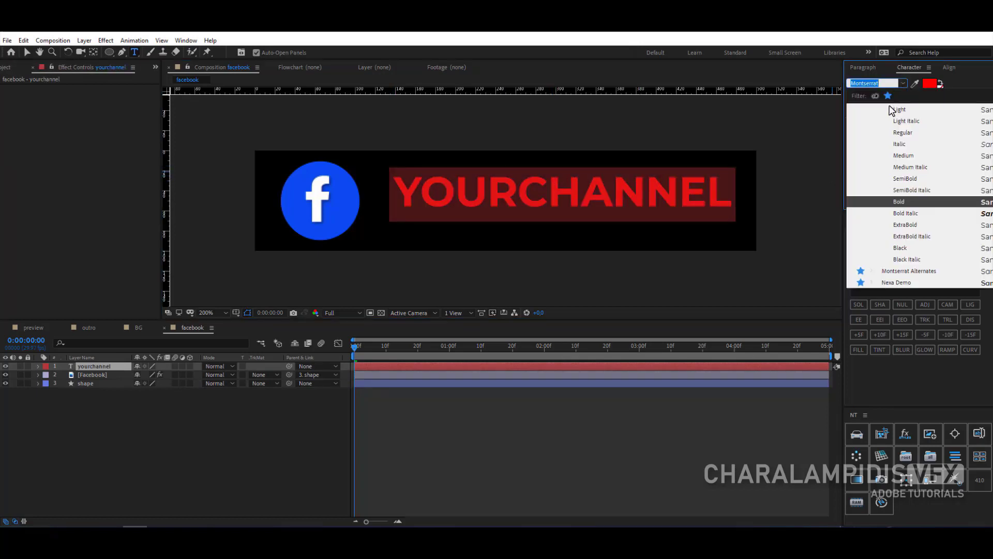
{"action": "scroll", "coordinate": [892, 114], "scroll_direction": "up", "scroll_amount": 2}
{"action": "scroll", "coordinate": [877, 114], "scroll_direction": "down", "scroll_amount": 3}
{"action": "left_click", "coordinate": [900, 133]}
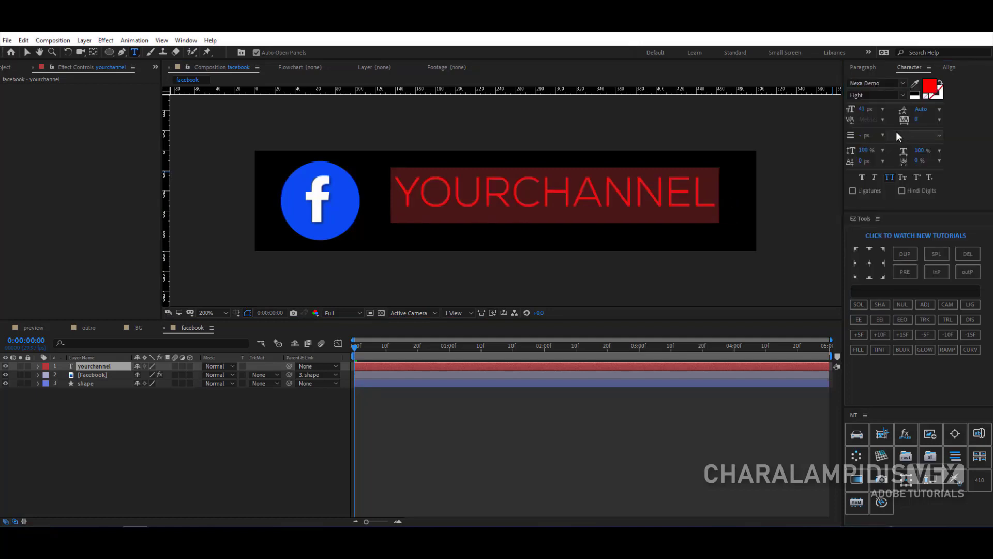
{"action": "left_click", "coordinate": [902, 95]}
{"action": "left_click", "coordinate": [890, 117]}
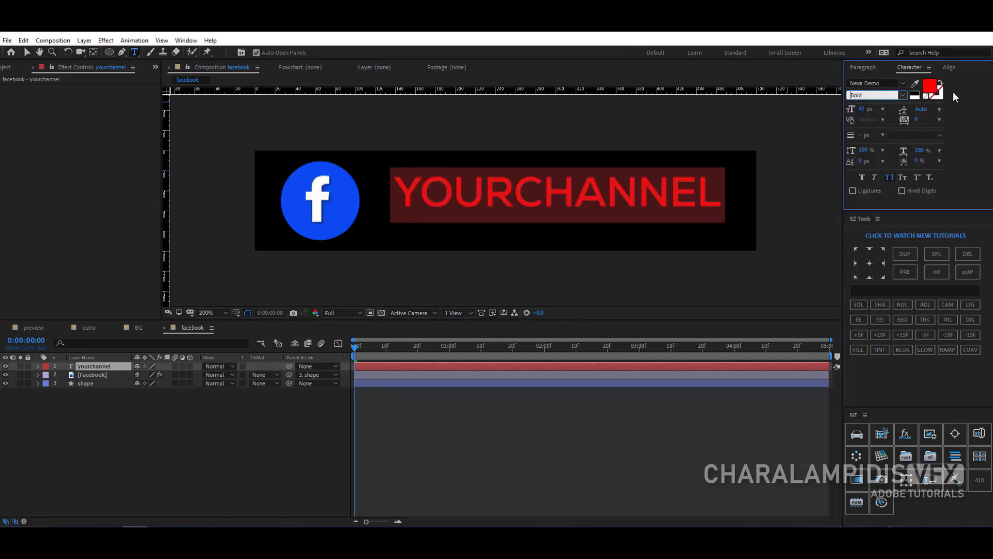
Step: Make the channel text white and set its font size to 44 px
{"action": "left_click", "coordinate": [929, 84]}
{"action": "left_click", "coordinate": [8, 53]}
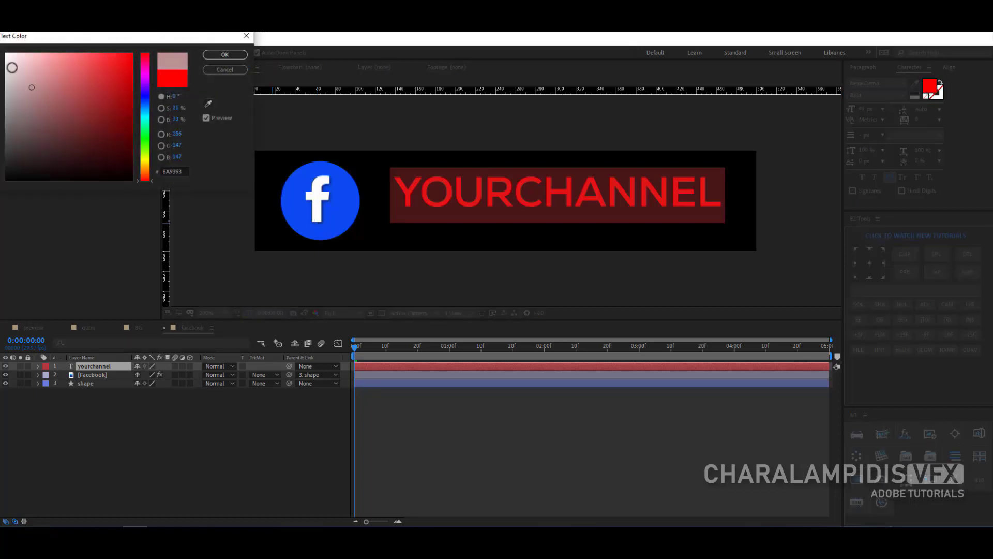
{"action": "left_click", "coordinate": [225, 55]}
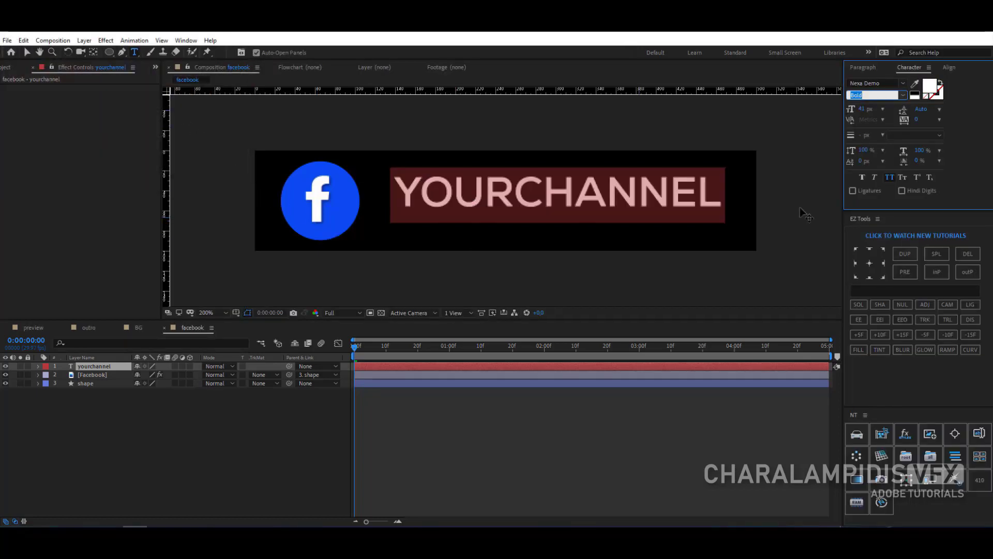
{"action": "left_click_drag", "start_coordinate": [863, 110], "coordinate": [867, 110]}
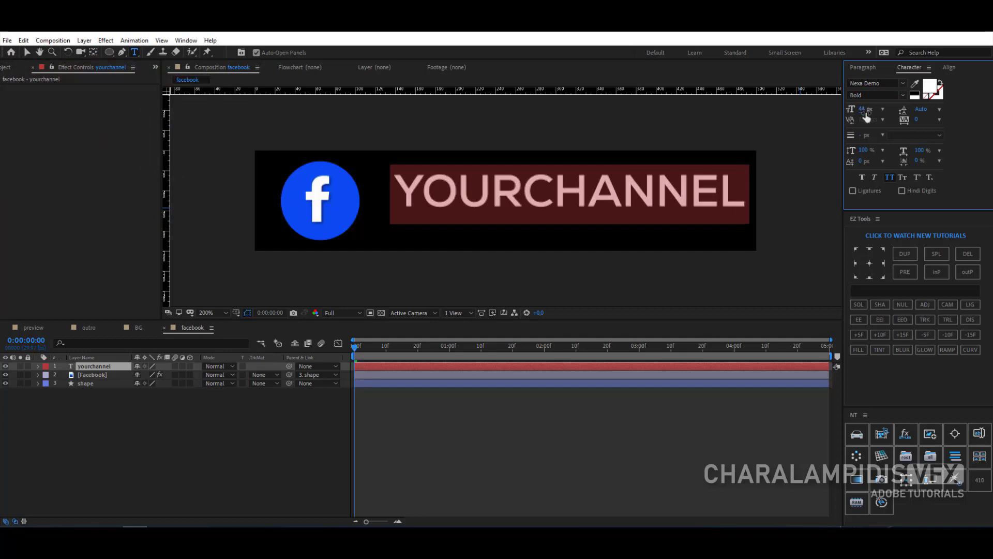
Step: Position the channel text close beside the circle, vertically centred in the composition, and rename its layer to "text"
{"action": "left_click", "coordinate": [28, 53]}
{"action": "left_click_drag", "start_coordinate": [529, 206], "coordinate": [491, 207]}
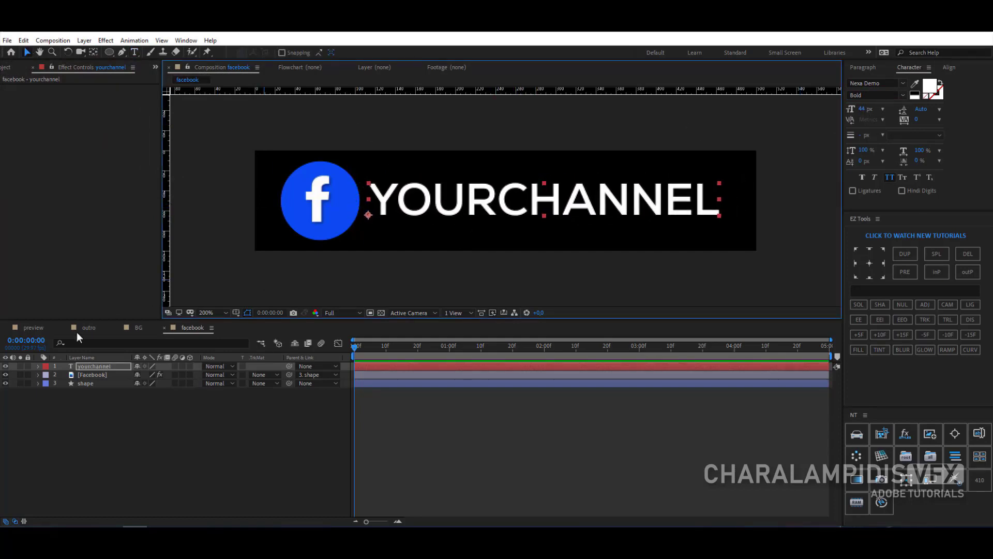
{"action": "left_click", "coordinate": [93, 367]}
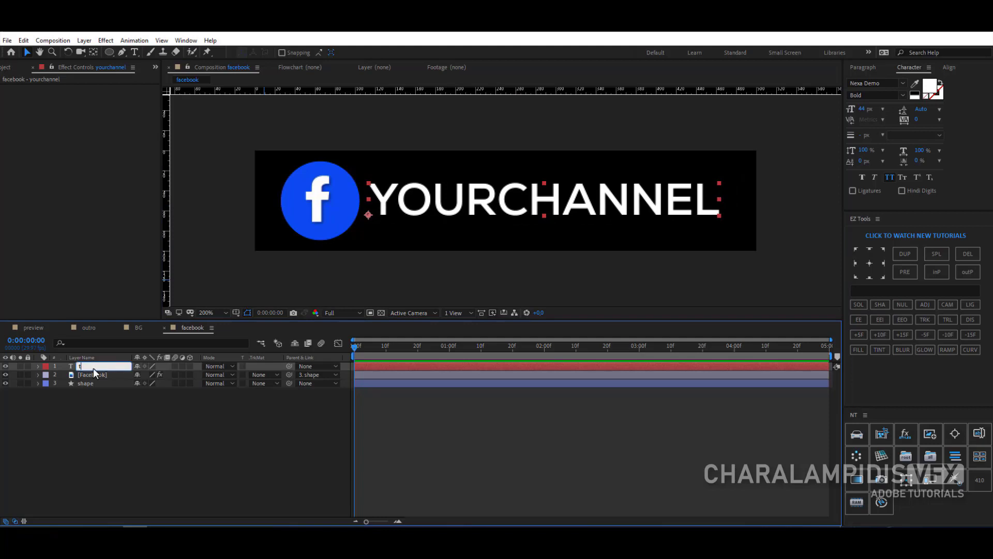
{"action": "type", "text": "text"}
{"action": "key", "text": "Return"}
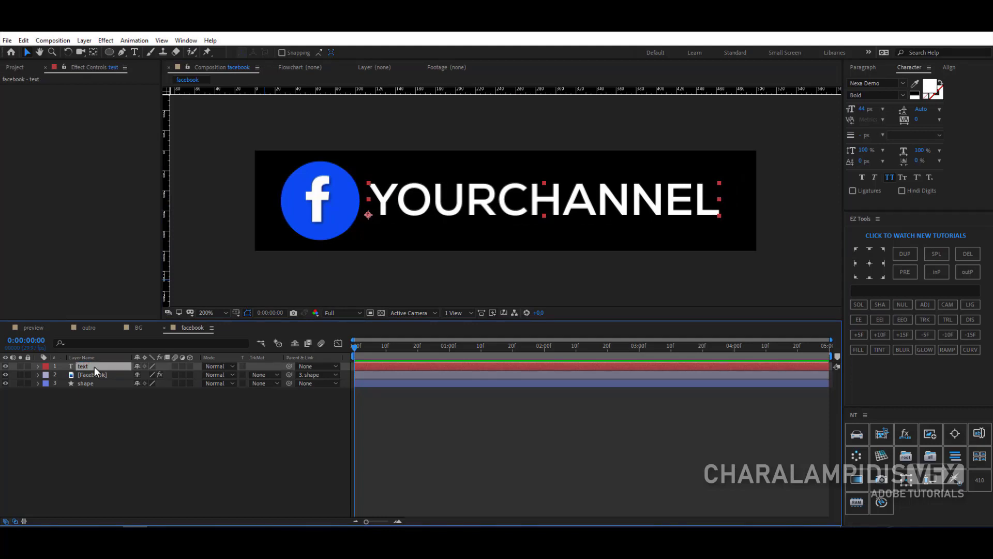
{"action": "left_click", "coordinate": [946, 69]}
{"action": "left_click", "coordinate": [922, 92]}
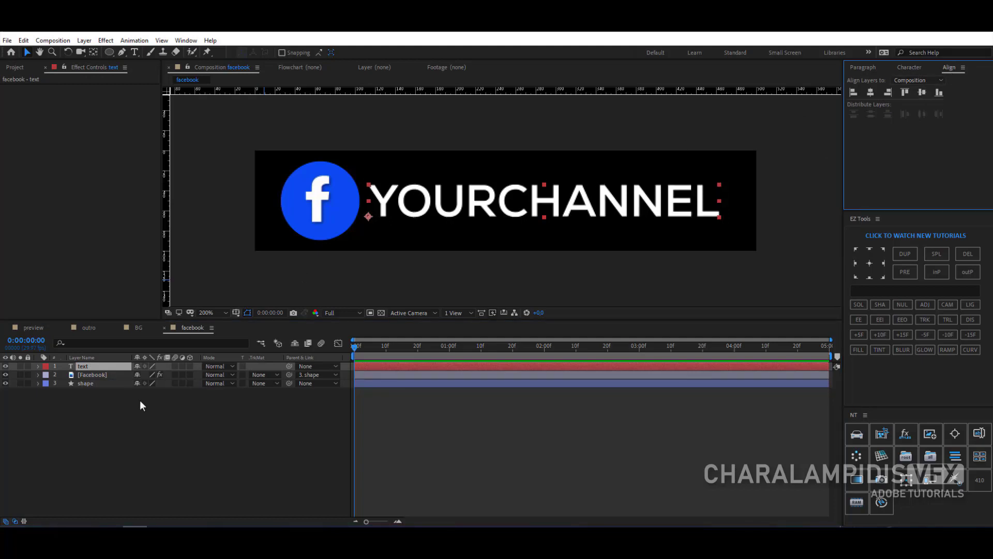
Step: Draw a light blue rectangle on a new shape layer, covering the whole channel text
{"action": "left_click", "coordinate": [126, 435]}
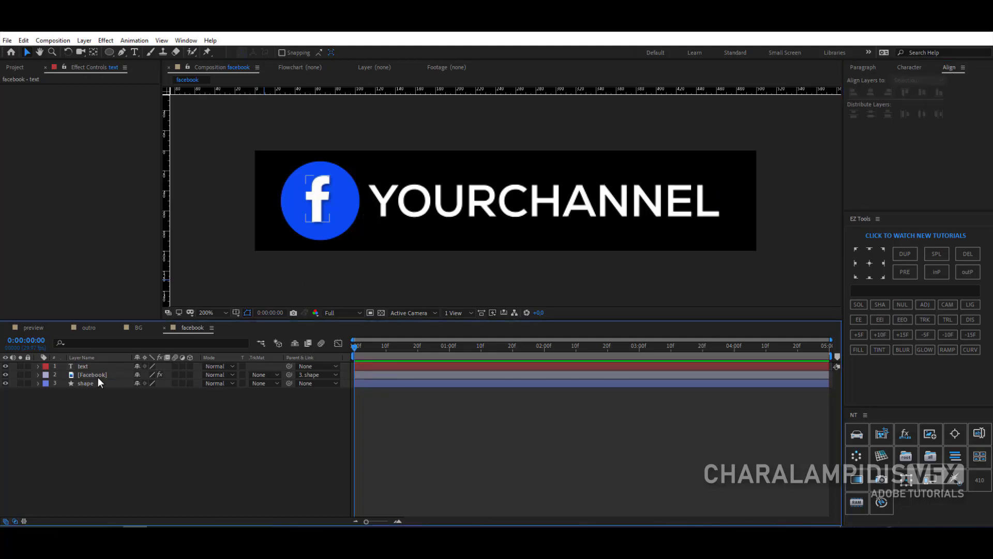
{"action": "left_click", "coordinate": [106, 40]}
{"action": "left_click", "coordinate": [109, 48]}
{"action": "left_click", "coordinate": [107, 53]}
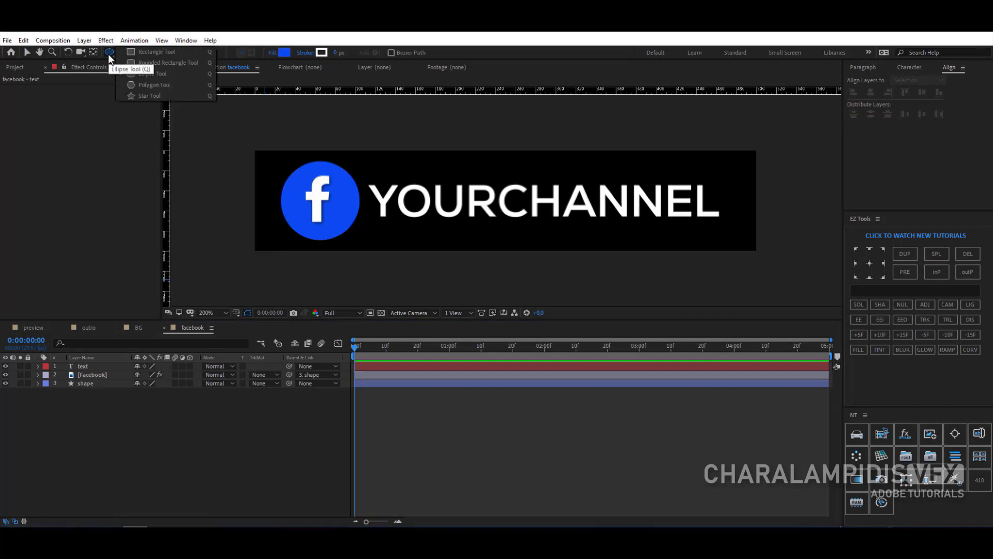
{"action": "left_click", "coordinate": [146, 51]}
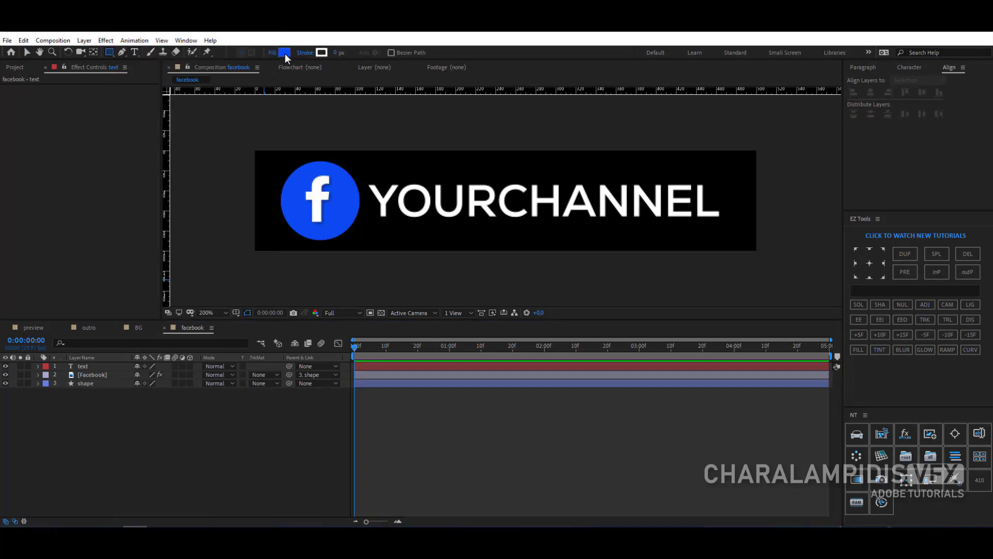
{"action": "left_click", "coordinate": [284, 54]}
{"action": "left_click", "coordinate": [67, 53]}
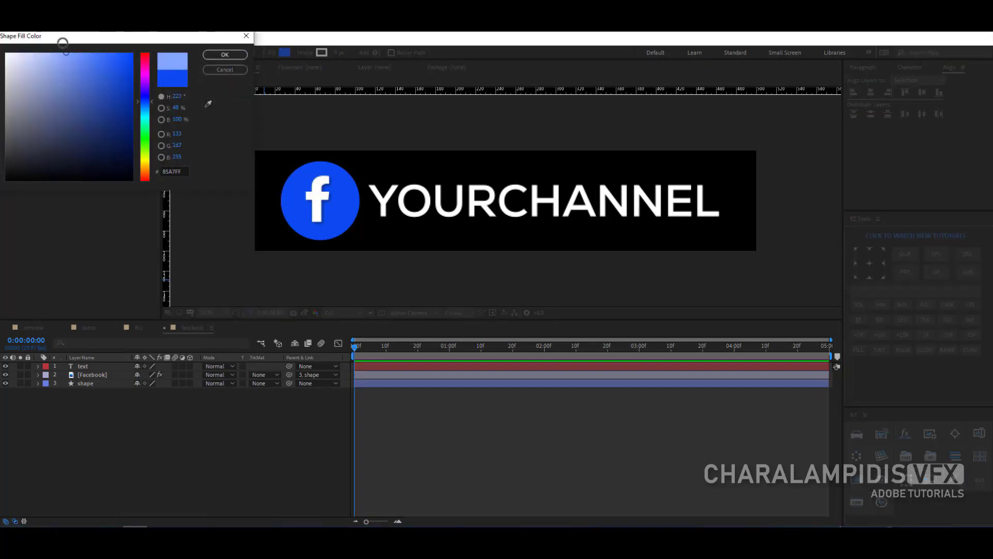
{"action": "left_click", "coordinate": [238, 55]}
{"action": "left_click_drag", "start_coordinate": [729, 171], "coordinate": [364, 228]}
Step: Rename the rectangle's layer to "text matte"
{"action": "key", "text": "Return"}
{"action": "type", "text": "tex"}
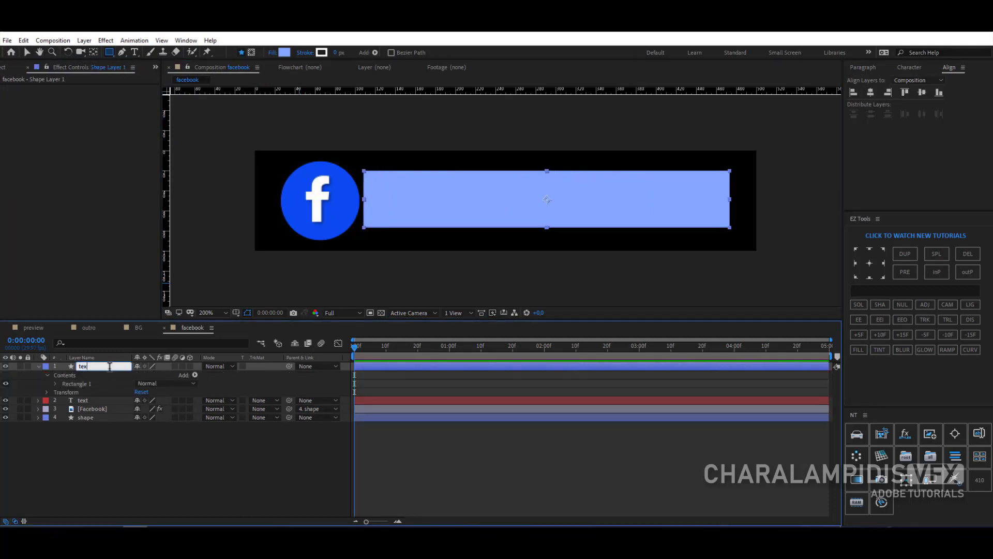
{"action": "type", "text": "t matte"}
{"action": "key", "text": "Return"}
Step: Set the text layer's track matte to Alpha Matte "text matte" and hide the matte layer from the timeline as shy
{"action": "left_click", "coordinate": [264, 375]}
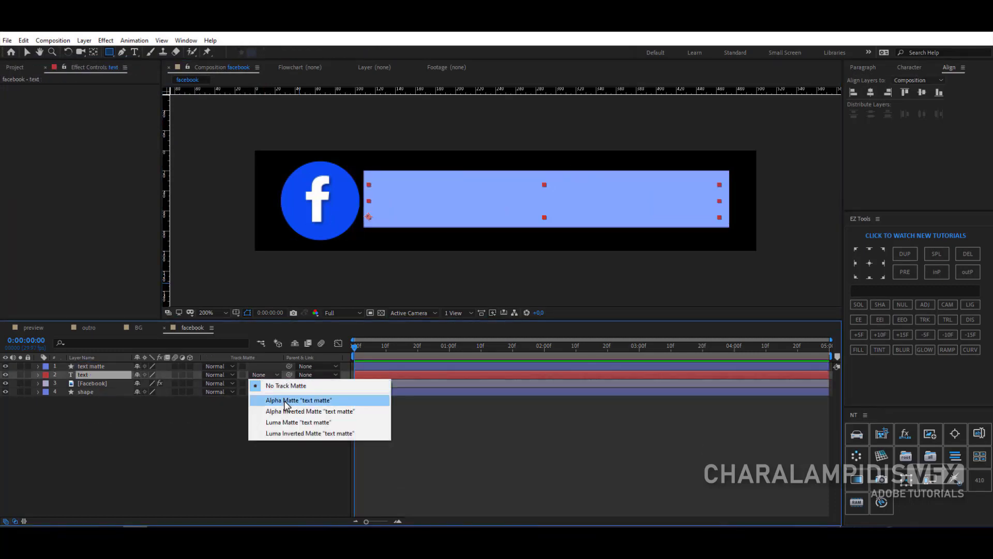
{"action": "left_click", "coordinate": [289, 396]}
{"action": "left_click", "coordinate": [136, 366]}
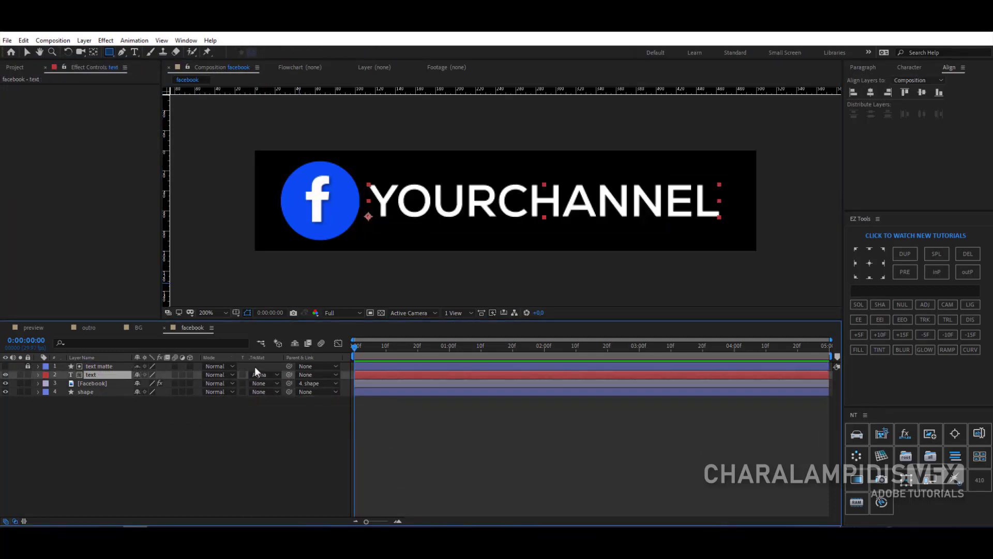
{"action": "left_click", "coordinate": [293, 345]}
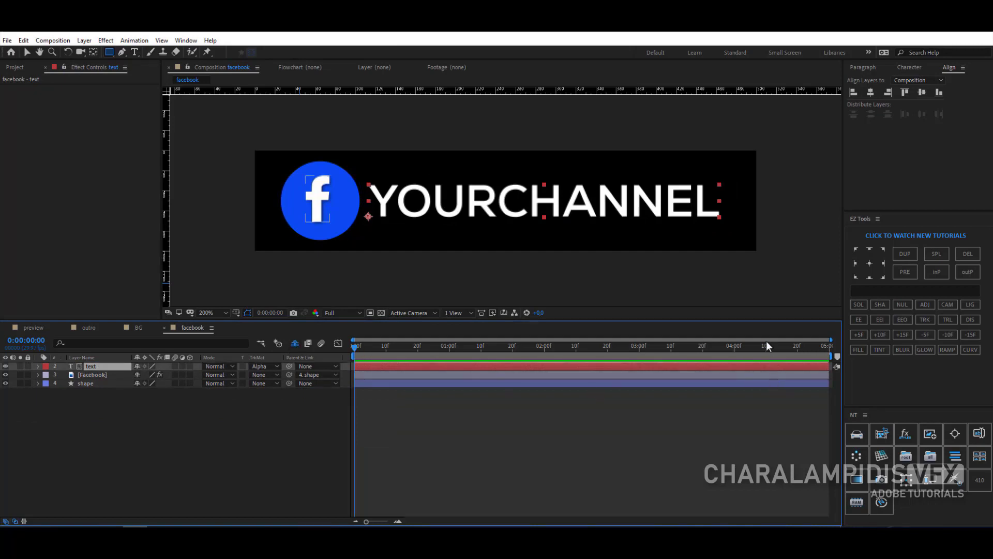
Step: Add Scale and Rotation keyframes to the shape layer at 0:00:00:15
{"action": "left_click", "coordinate": [901, 334]}
{"action": "left_click", "coordinate": [94, 385]}
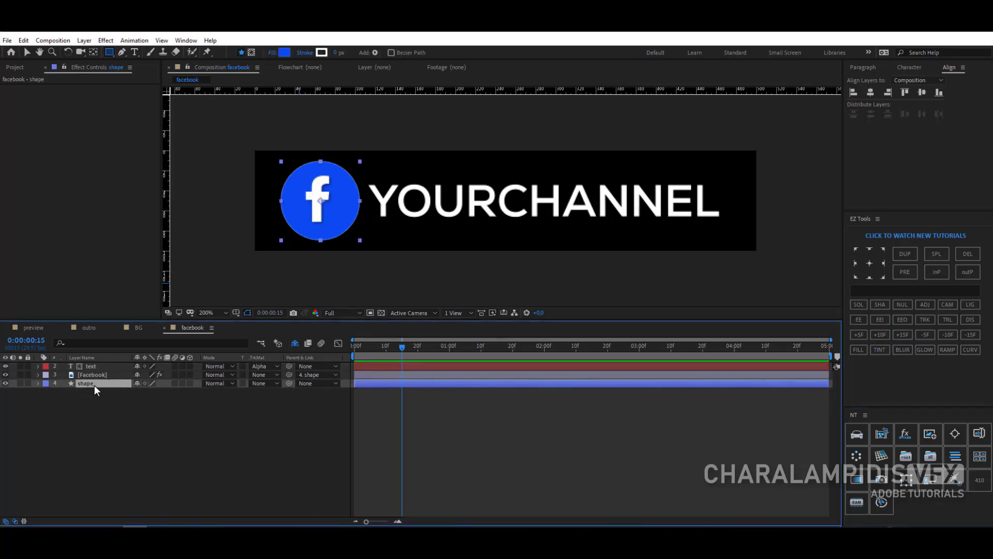
{"action": "key", "text": "s"}
{"action": "key", "text": "shift+r"}
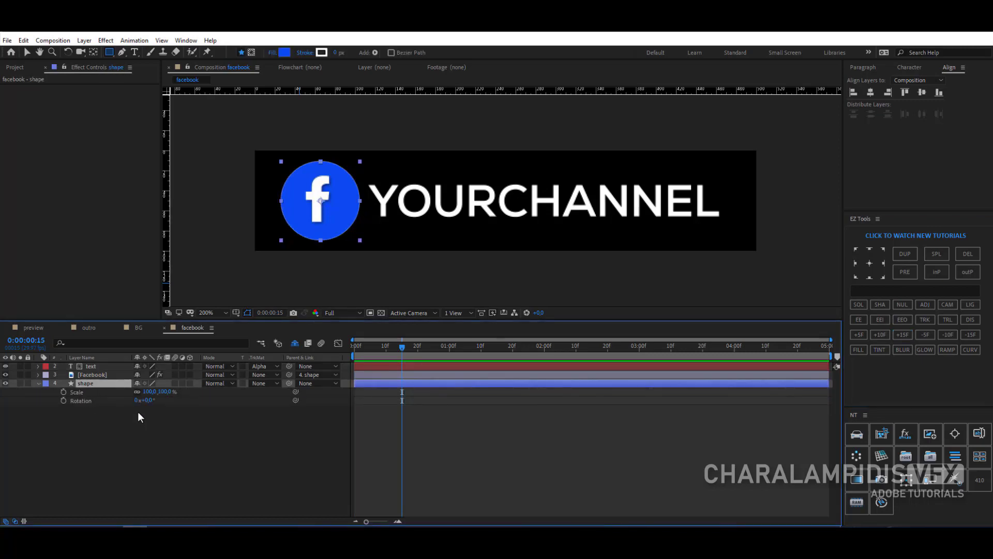
{"action": "left_click", "coordinate": [63, 392]}
{"action": "left_click", "coordinate": [63, 400]}
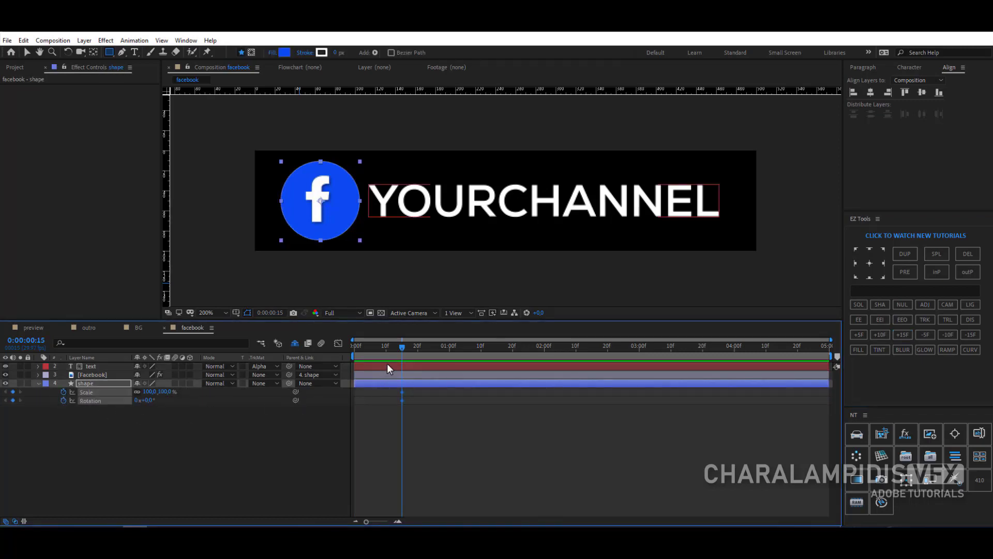
Step: Set the shape layer's Scale to 0% at the start of the composition
{"action": "left_click_drag", "start_coordinate": [364, 346], "coordinate": [354, 346]}
{"action": "left_click", "coordinate": [152, 392]}
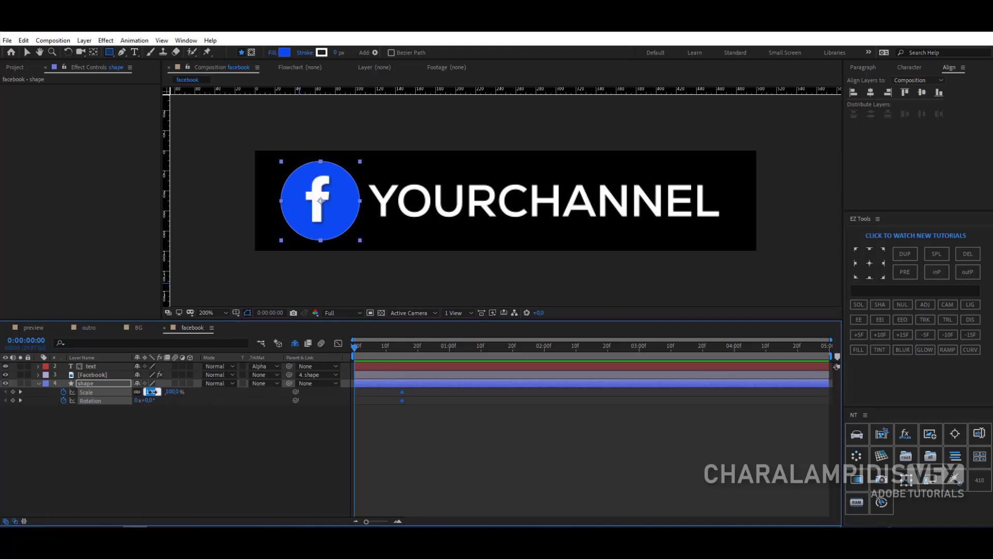
{"action": "key", "text": "Return"}
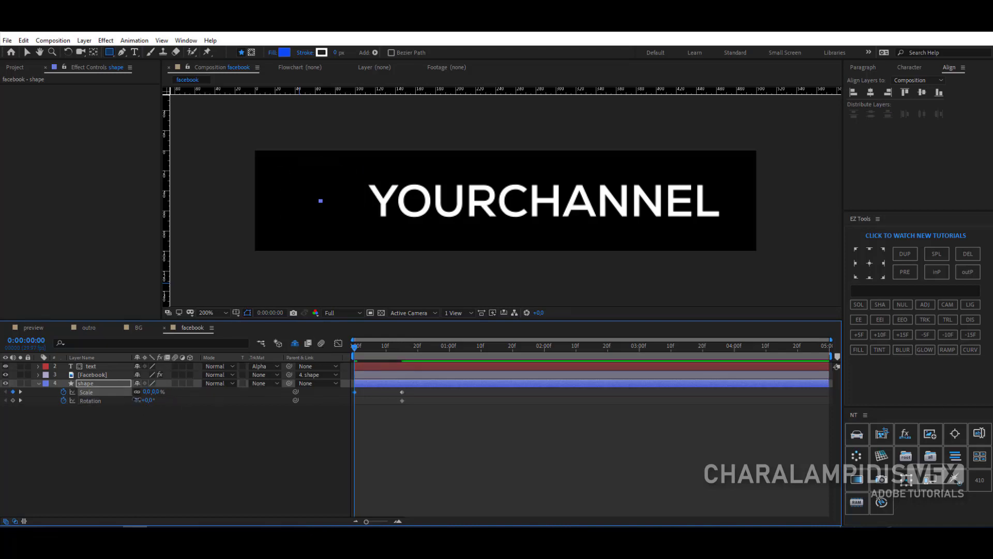
Step: Set the shape layer's Rotation to one full revolution (1x) at the start of the composition
{"action": "left_click", "coordinate": [137, 400]}
{"action": "type", "text": "1"}
{"action": "key", "text": "Return"}
{"action": "left_click", "coordinate": [200, 437]}
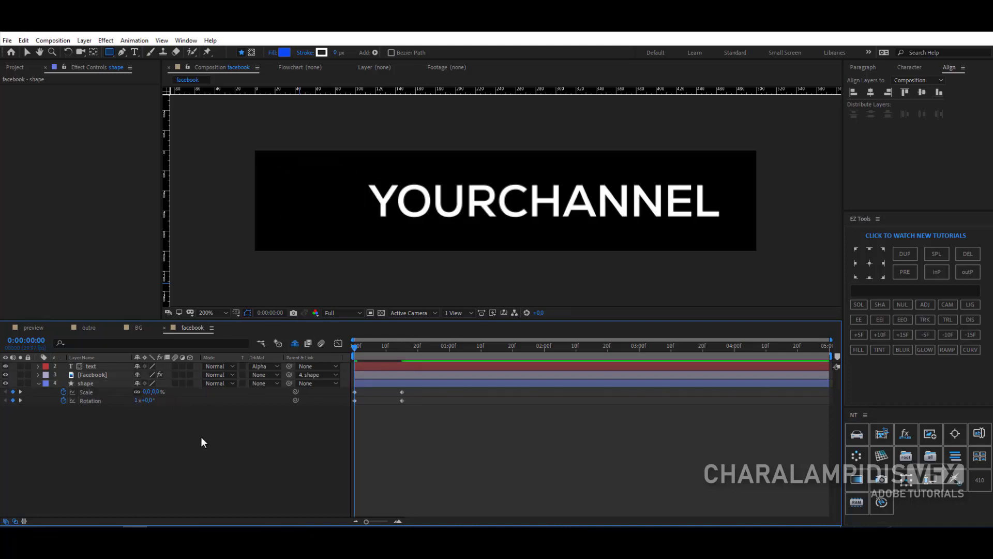
Step: Apply Easy Ease to all of the shape layer's Scale and Rotation keyframes
{"action": "left_click_drag", "start_coordinate": [412, 389], "coordinate": [347, 409]}
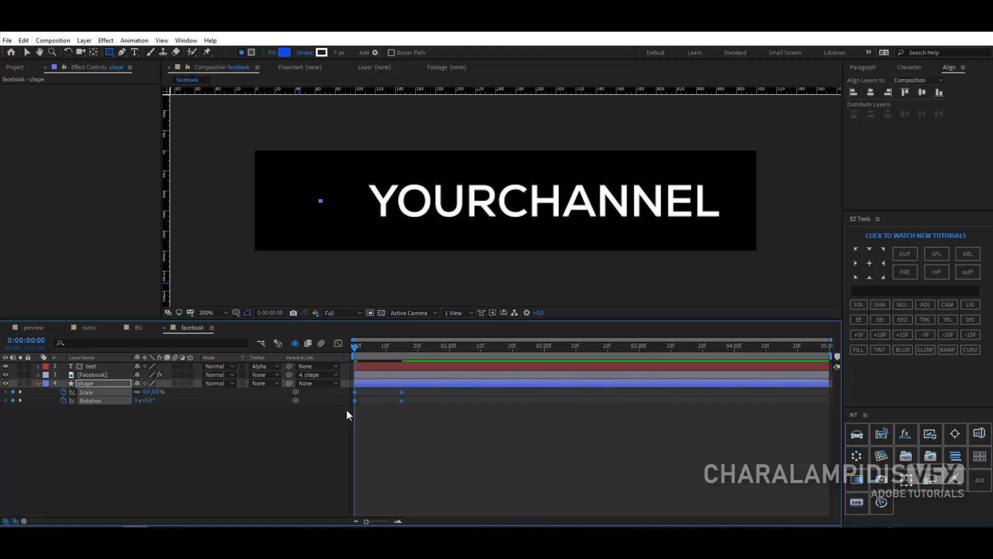
{"action": "right_click", "coordinate": [355, 401]}
{"action": "mouse_move", "coordinate": [398, 394]}
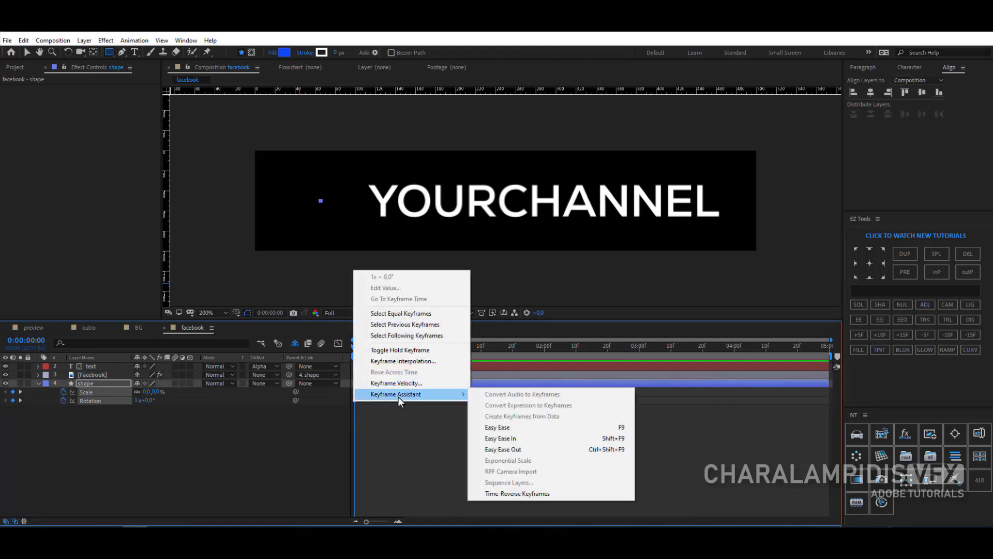
{"action": "left_click", "coordinate": [500, 425]}
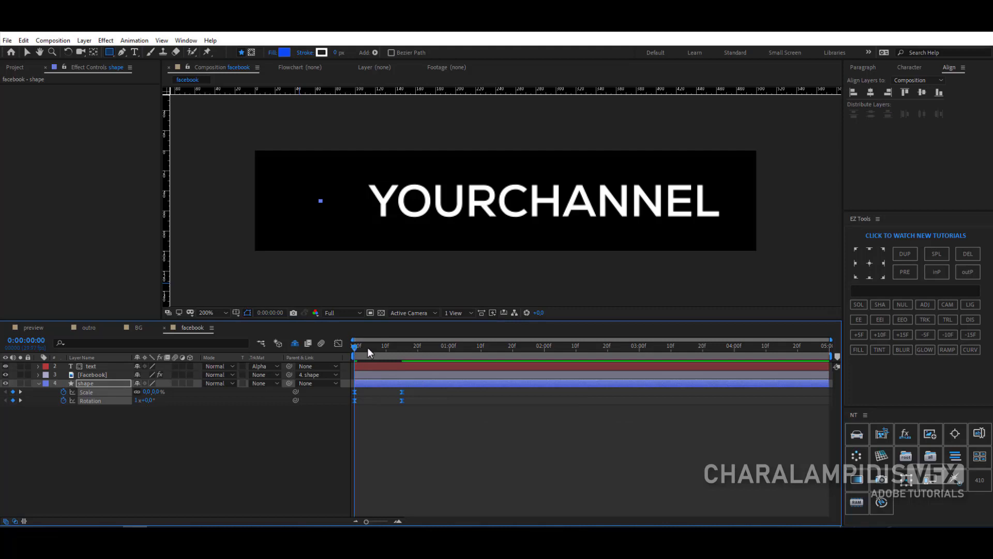
Step: Add a Position keyframe to the shape layer at 0:00:01:01
{"action": "left_click_drag", "start_coordinate": [369, 351], "coordinate": [405, 354]}
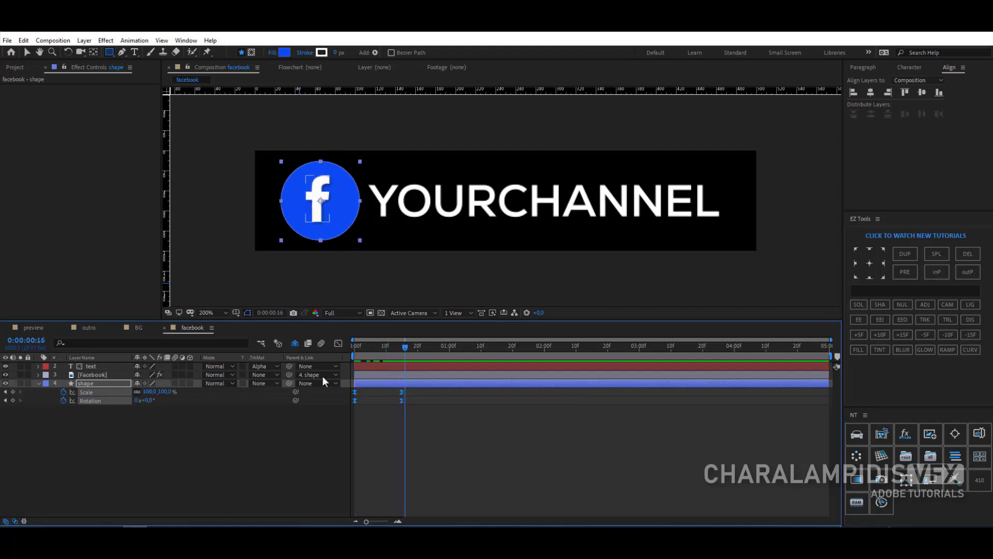
{"action": "left_click", "coordinate": [903, 335]}
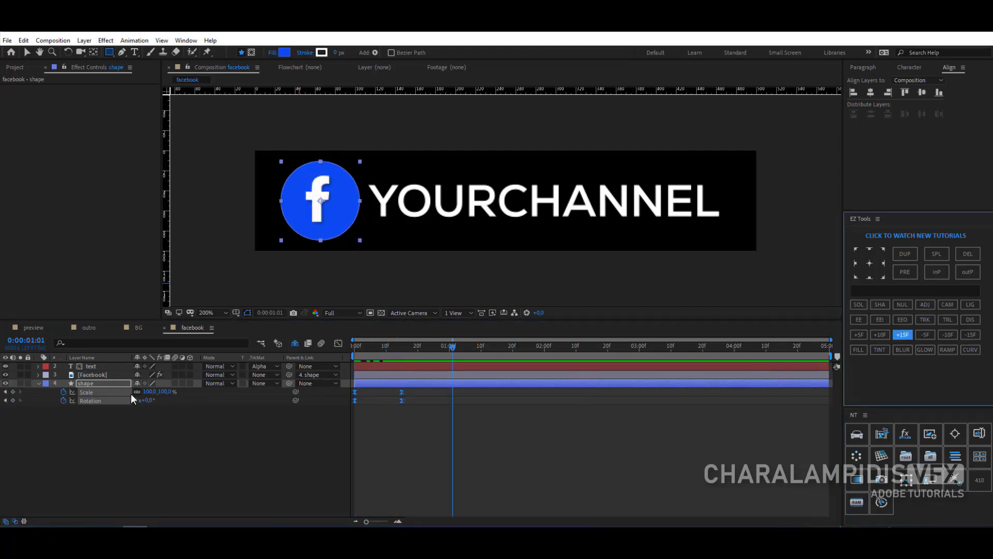
{"action": "left_click", "coordinate": [98, 384]}
{"action": "key", "text": "shift+p"}
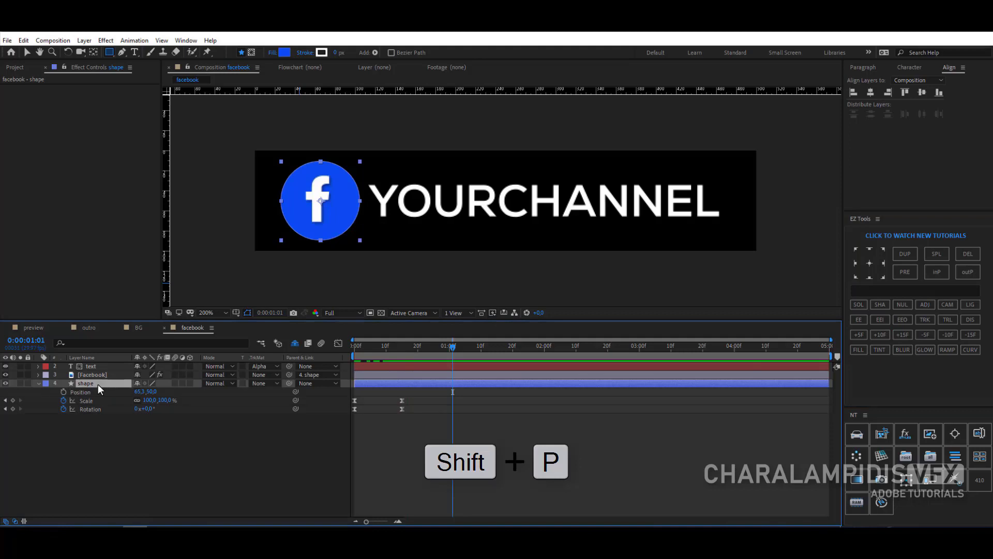
{"action": "left_click", "coordinate": [63, 393]}
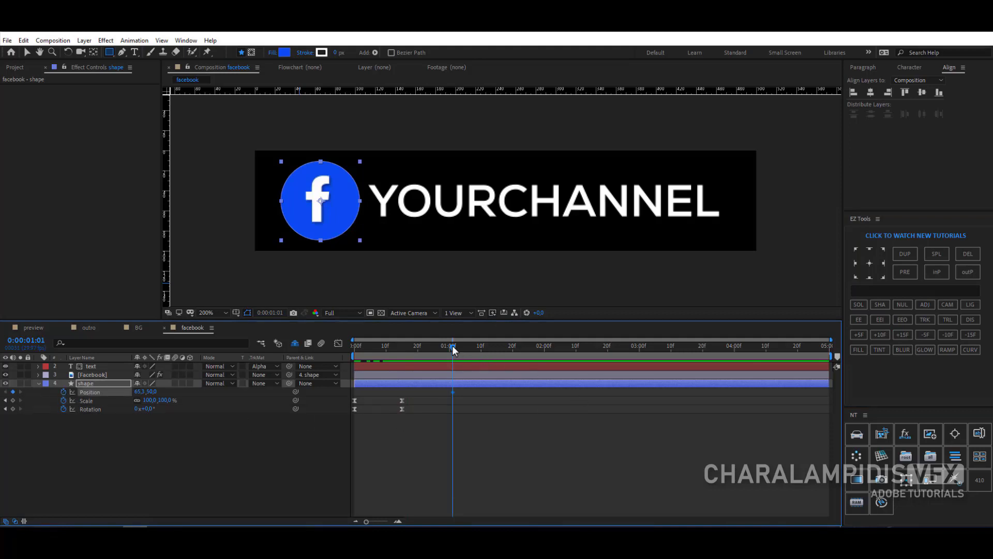
Step: Set the shape layer's X position to about 237 at 0:00:00:15 and apply Easy Ease to its Position keyframes
{"action": "left_click_drag", "start_coordinate": [452, 345], "coordinate": [401, 353]}
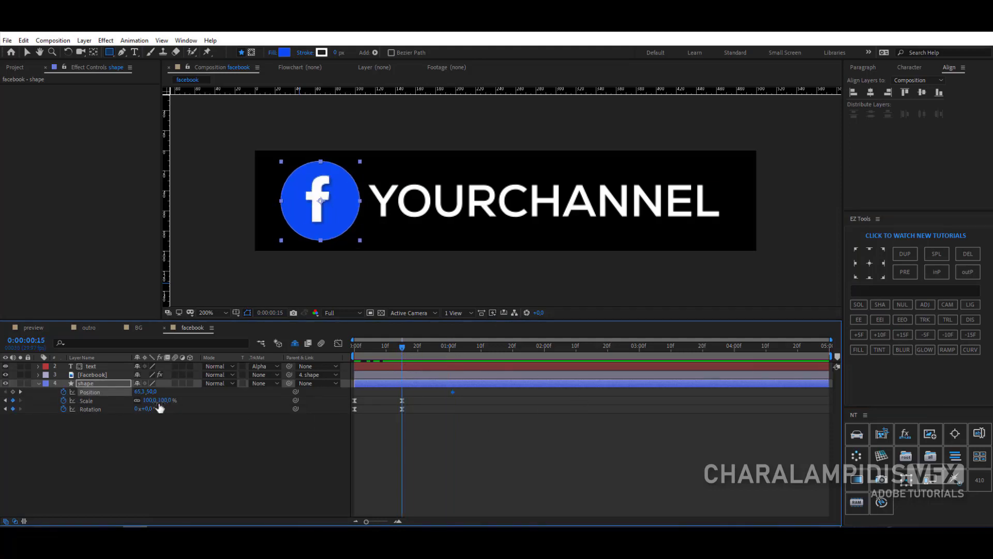
{"action": "left_click_drag", "start_coordinate": [145, 392], "coordinate": [227, 393]}
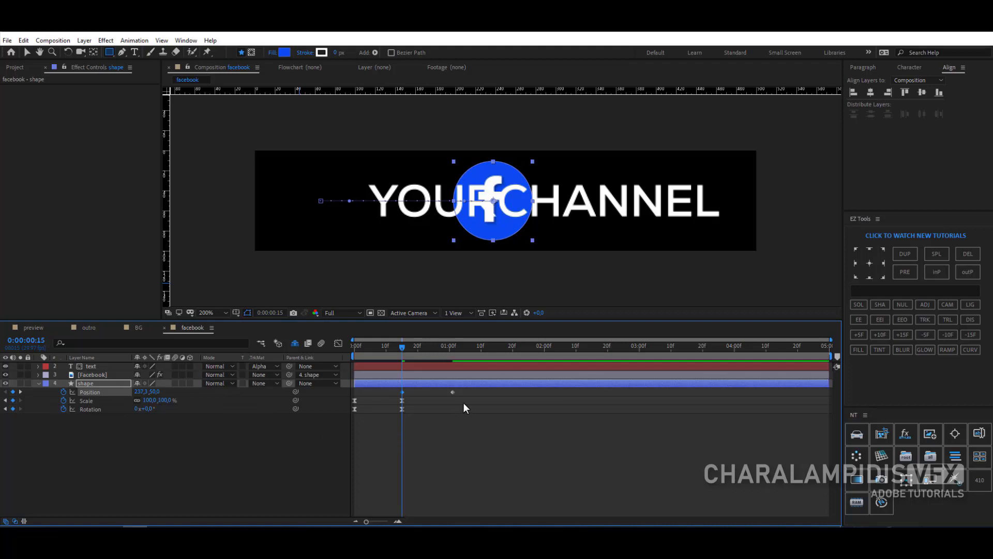
{"action": "left_click_drag", "start_coordinate": [464, 388], "coordinate": [386, 402]}
{"action": "key", "text": "F9"}
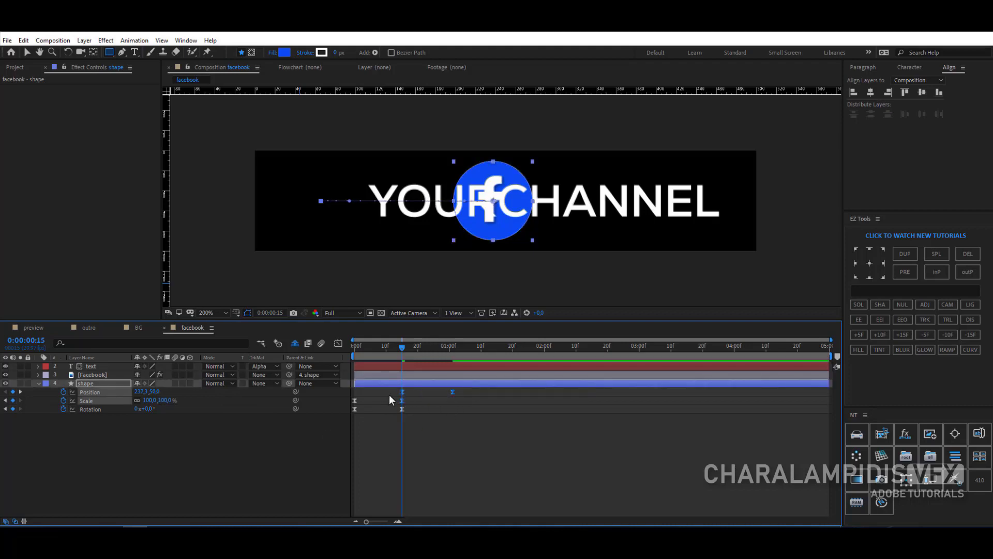
Step: Add a Position keyframe to the text layer at 0:00:01:16
{"action": "left_click_drag", "start_coordinate": [398, 346], "coordinate": [449, 385]}
{"action": "left_click", "coordinate": [89, 367]}
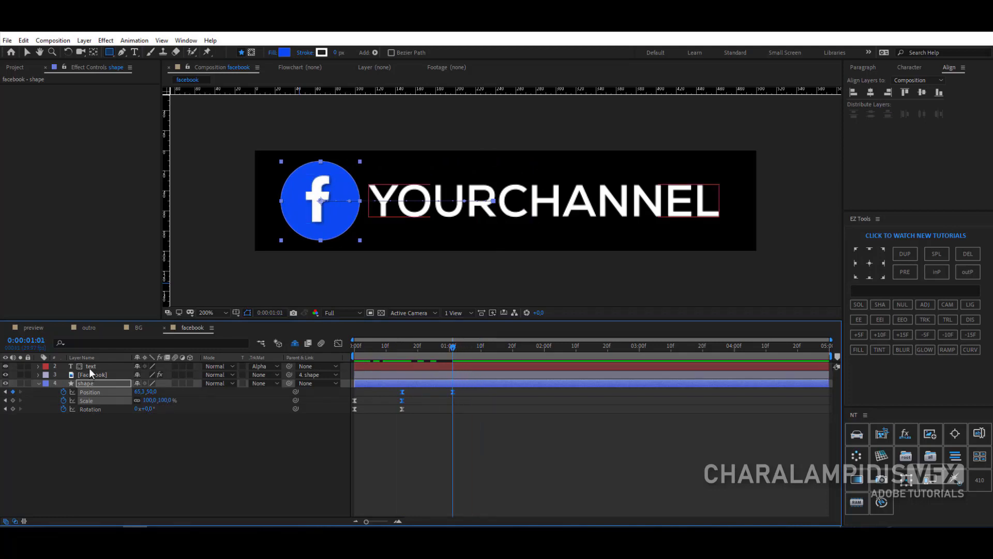
{"action": "key", "text": "p"}
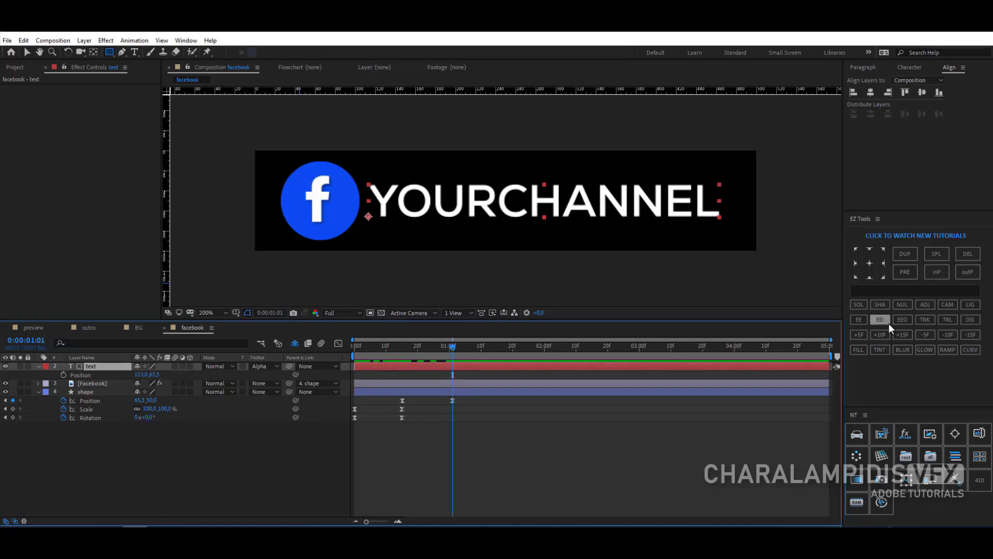
{"action": "left_click", "coordinate": [901, 334]}
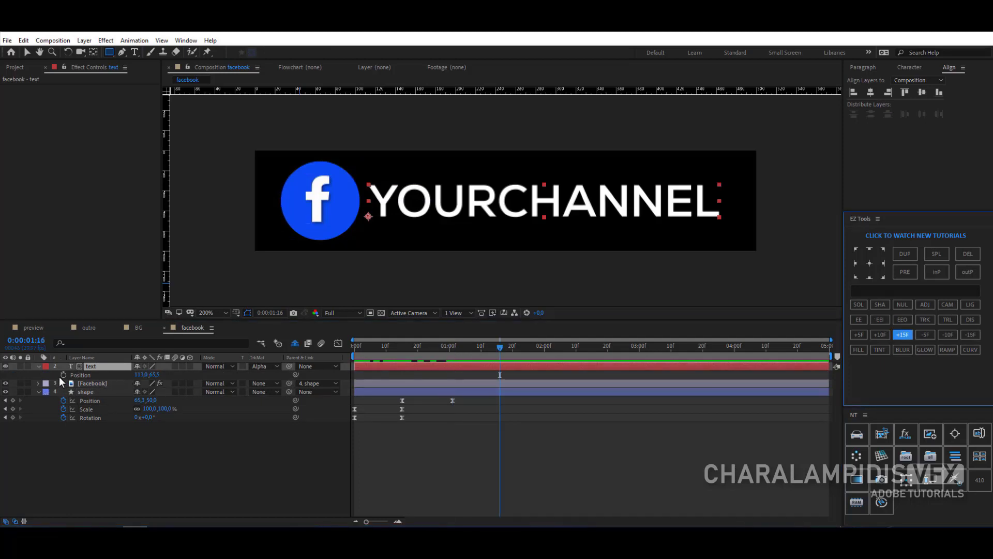
{"action": "left_click", "coordinate": [63, 375]}
Step: Set the text layer's X position to about -268 at 0:00:01:01 and Easy Ease both Position keyframes
{"action": "left_click_drag", "start_coordinate": [501, 347], "coordinate": [453, 360]}
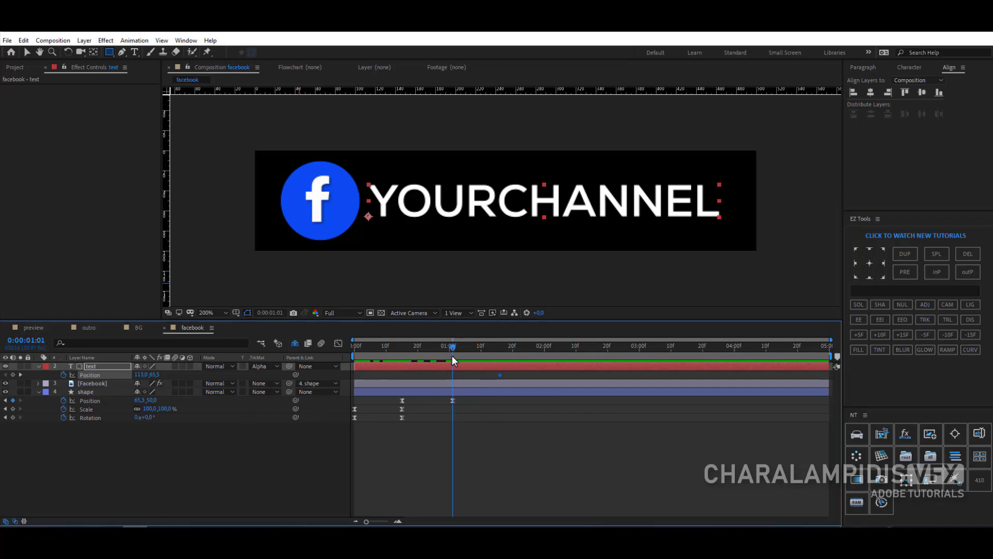
{"action": "left_click_drag", "start_coordinate": [140, 375], "coordinate": [7, 382]}
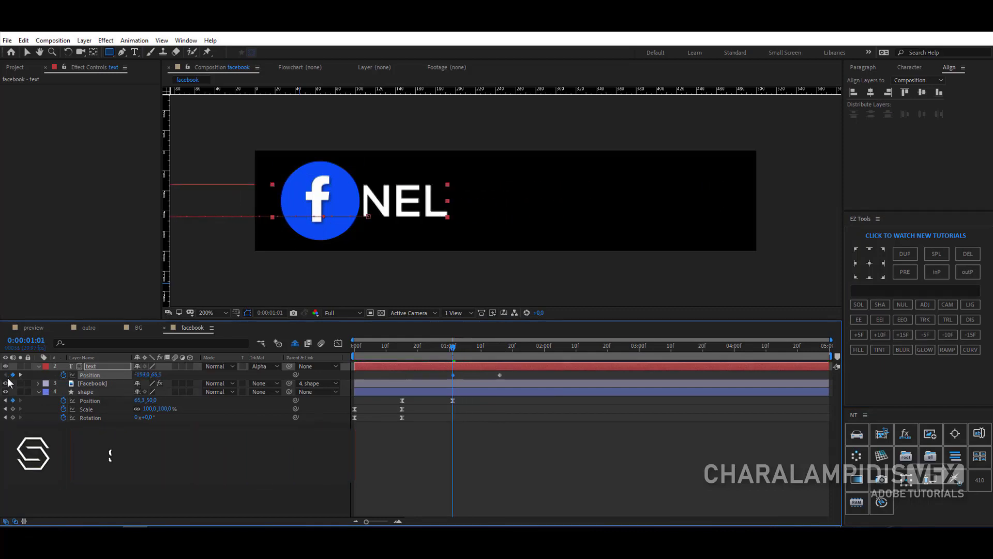
{"action": "left_click_drag", "start_coordinate": [119, 376], "coordinate": [62, 380]}
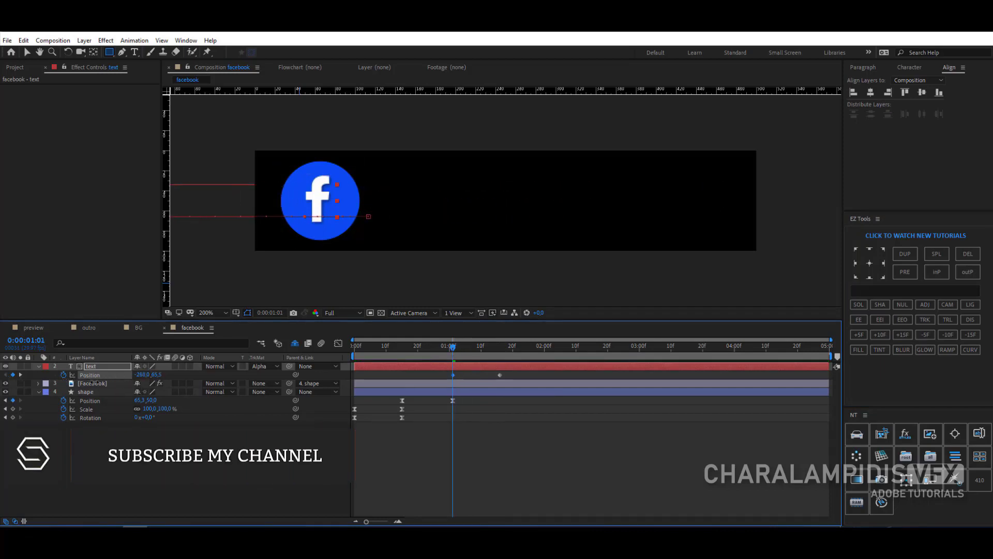
{"action": "left_click_drag", "start_coordinate": [510, 372], "coordinate": [445, 384]}
{"action": "key", "text": "F9"}
Step: Enable motion blur for the text, Facebook and shape layers and for the composition, and preview the animation
{"action": "left_click_drag", "start_coordinate": [453, 347], "coordinate": [319, 360]}
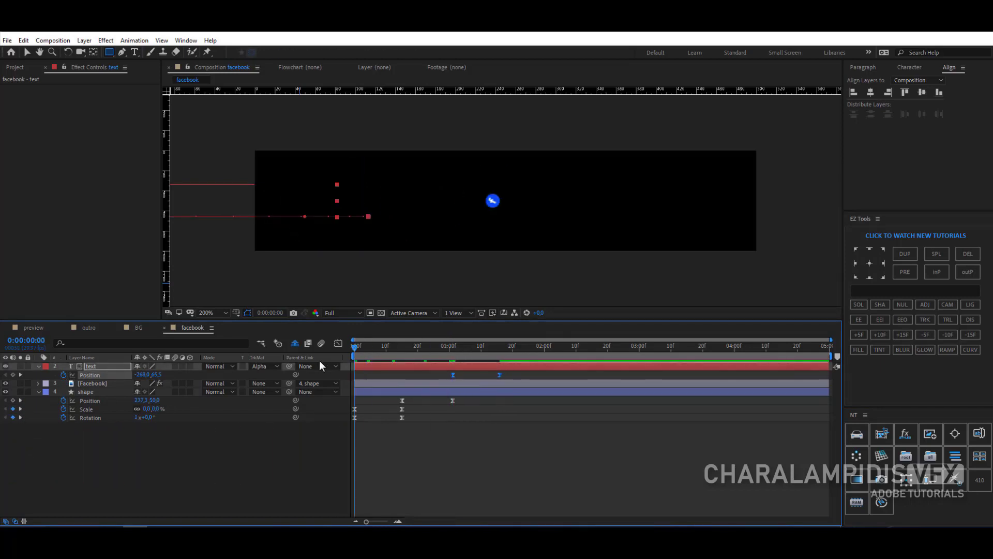
{"action": "left_click", "coordinate": [37, 365]}
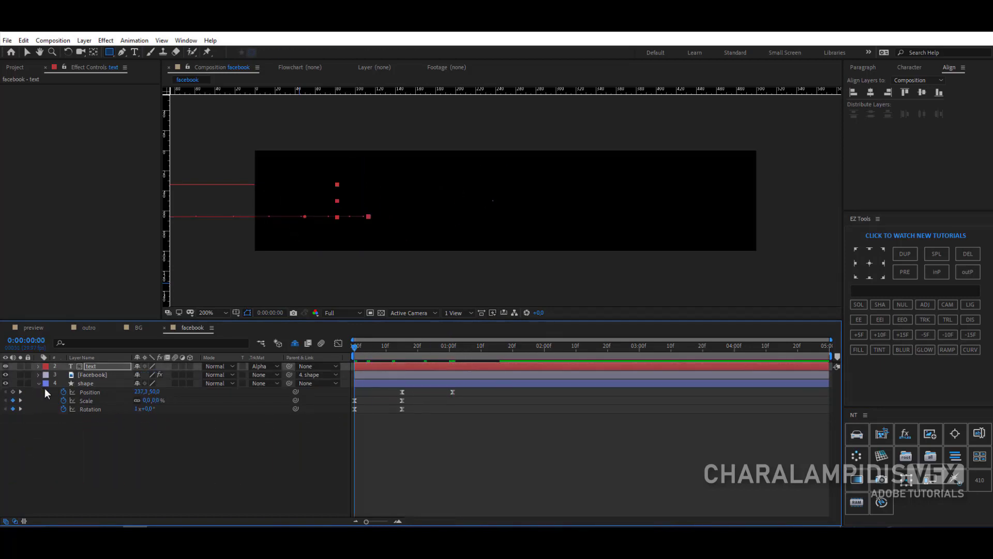
{"action": "left_click", "coordinate": [38, 383]}
{"action": "left_click_drag", "start_coordinate": [174, 366], "coordinate": [175, 382]}
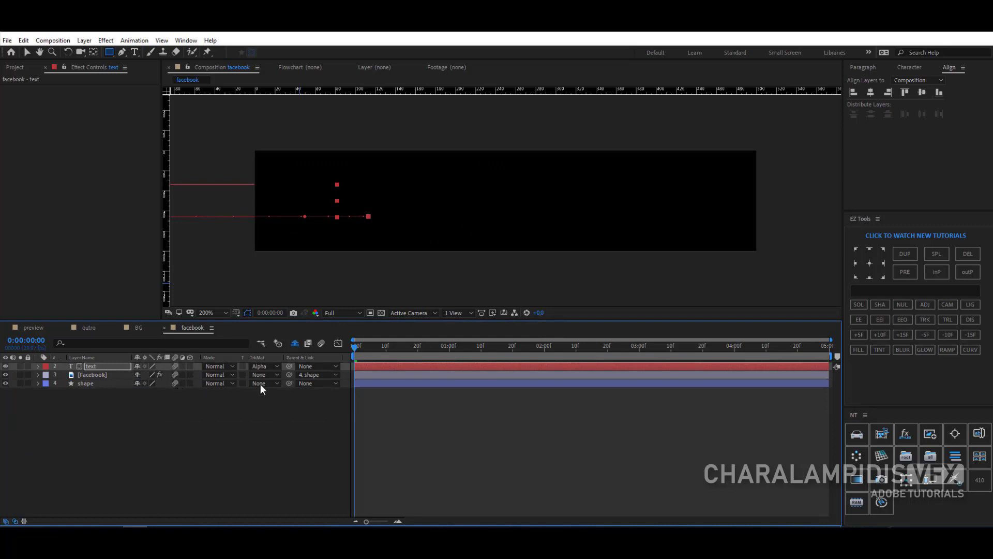
{"action": "left_click", "coordinate": [321, 343]}
{"action": "left_click", "coordinate": [275, 427]}
{"action": "key", "text": "space"}
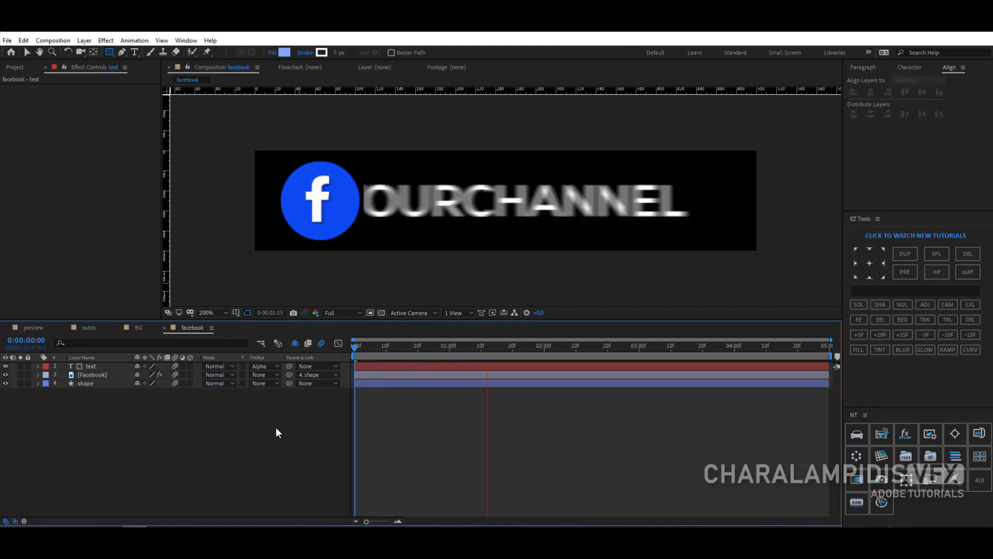
Step: Shift the text layer's two Position keyframes about 4 frames earlier, preview the timing and collapse the layer properties
{"action": "left_click_drag", "start_coordinate": [365, 350], "coordinate": [468, 349]}
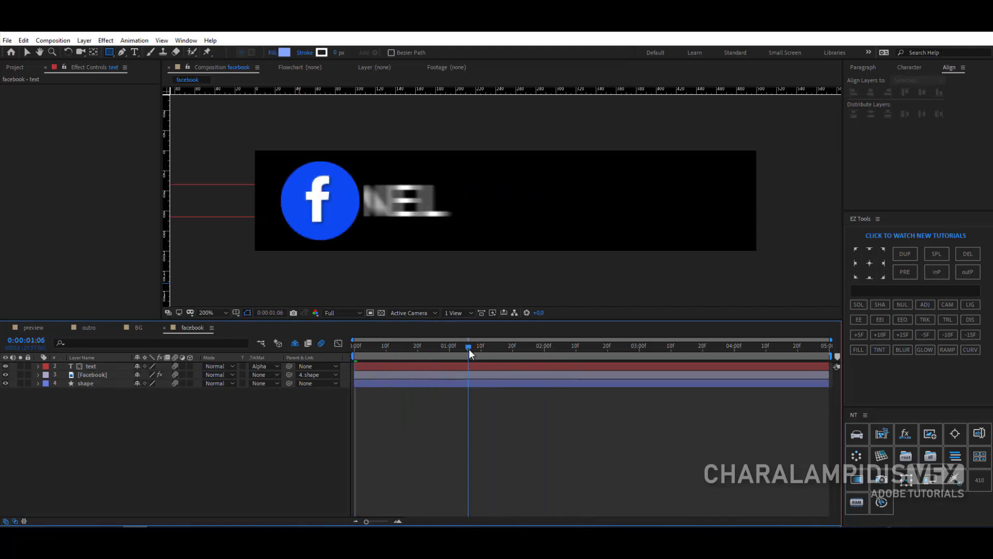
{"action": "left_click_drag", "start_coordinate": [123, 411], "coordinate": [78, 358]}
{"action": "key", "text": "u"}
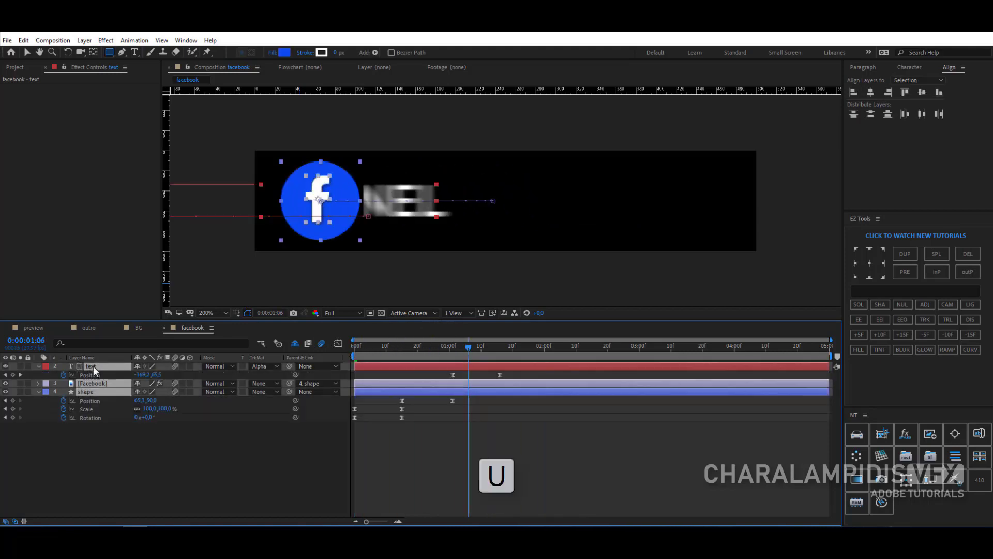
{"action": "left_click_drag", "start_coordinate": [518, 378], "coordinate": [284, 378]}
{"action": "key", "text": "space"}
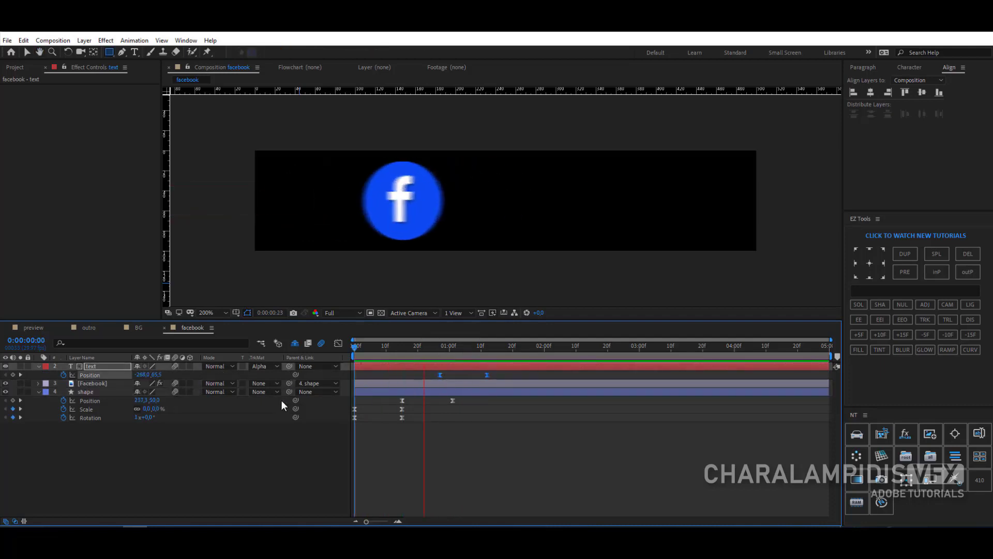
{"action": "left_click_drag", "start_coordinate": [449, 359], "coordinate": [496, 364]}
{"action": "key", "text": "space"}
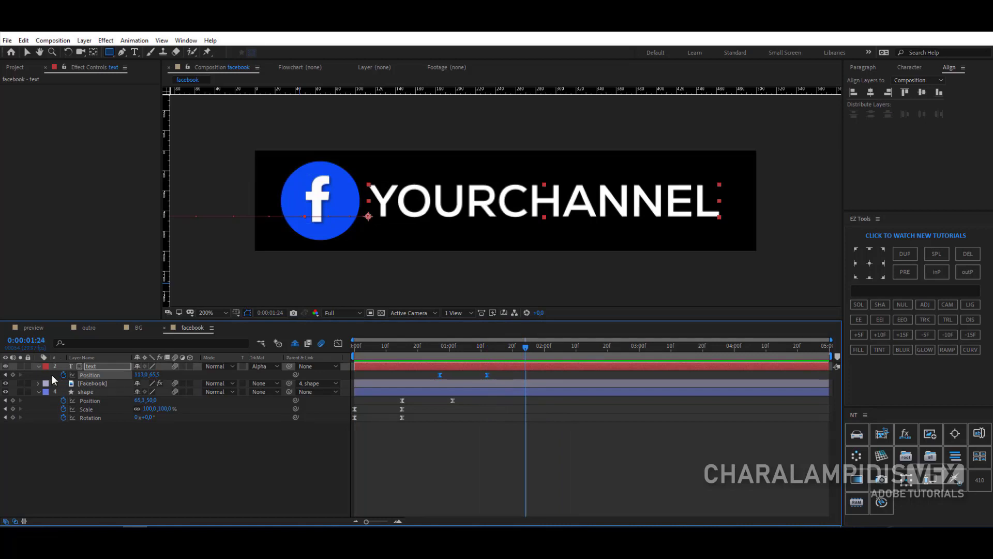
{"action": "left_click", "coordinate": [38, 366]}
{"action": "left_click", "coordinate": [38, 382]}
{"action": "left_click", "coordinate": [183, 452]}
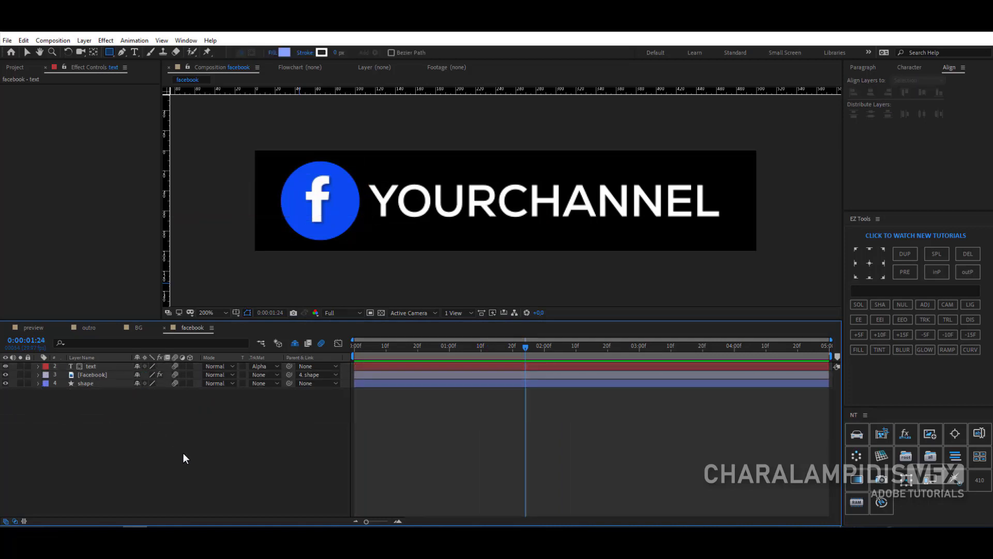
Step: Duplicate the facebook composition in the project and name the copy "instagram"
{"action": "left_click", "coordinate": [13, 68]}
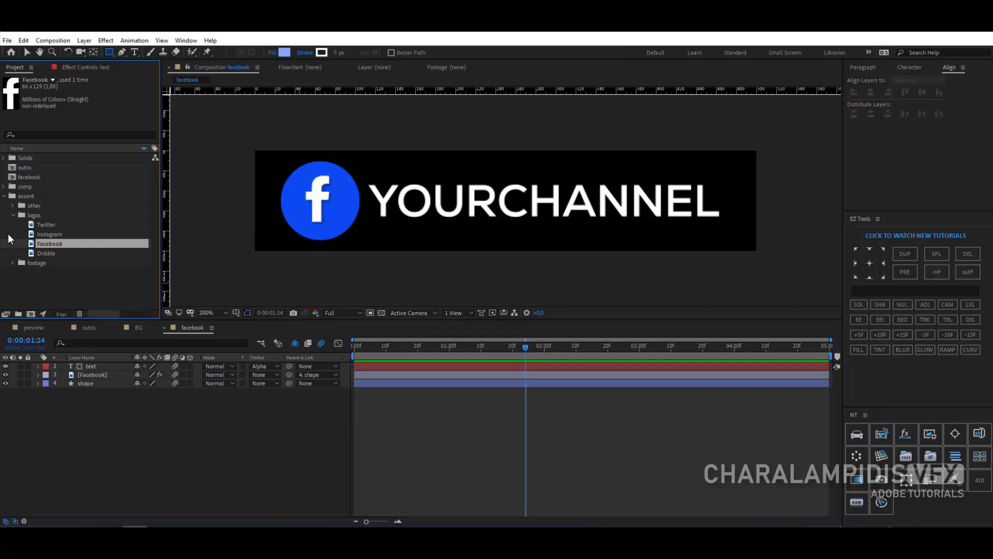
{"action": "left_click", "coordinate": [32, 179]}
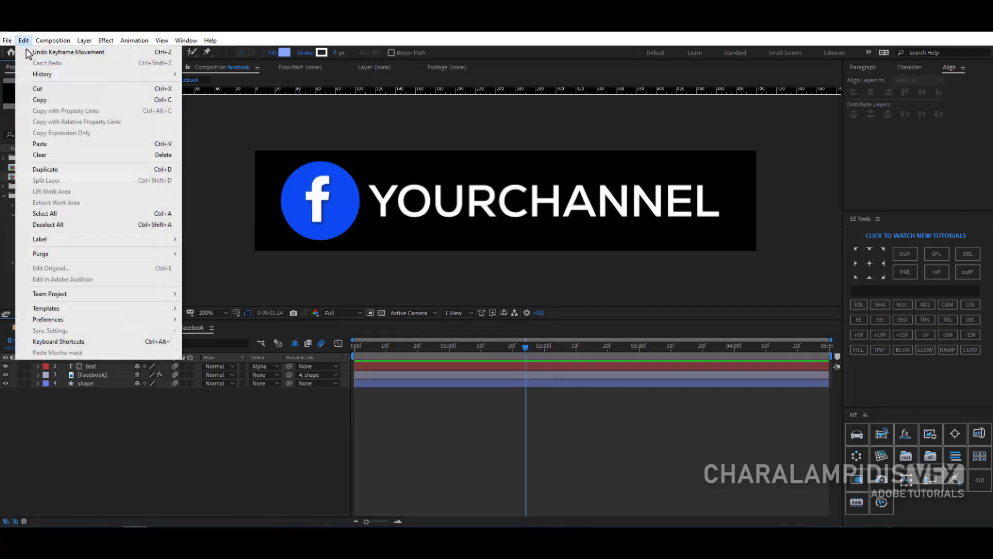
{"action": "left_click", "coordinate": [23, 40]}
{"action": "left_click", "coordinate": [46, 169]}
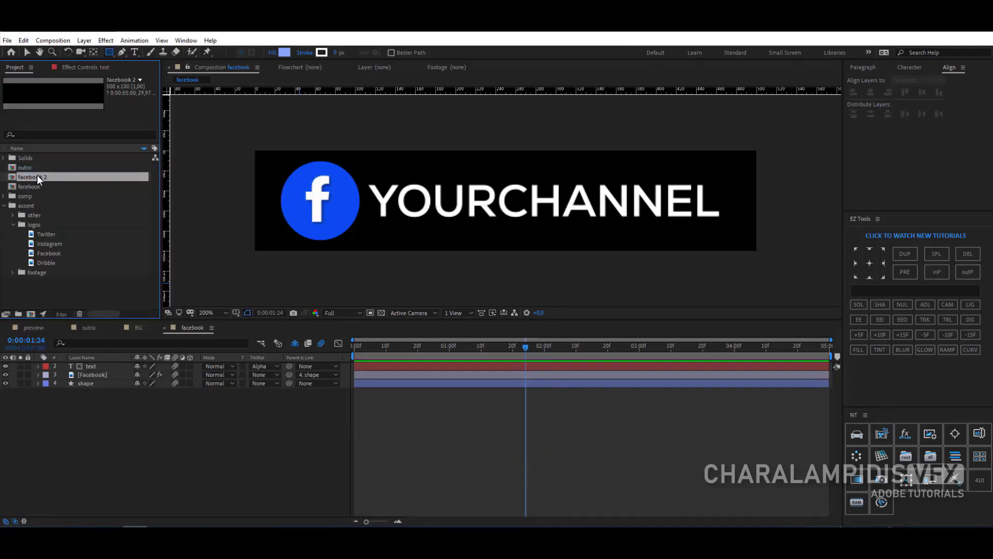
{"action": "key", "text": "Return"}
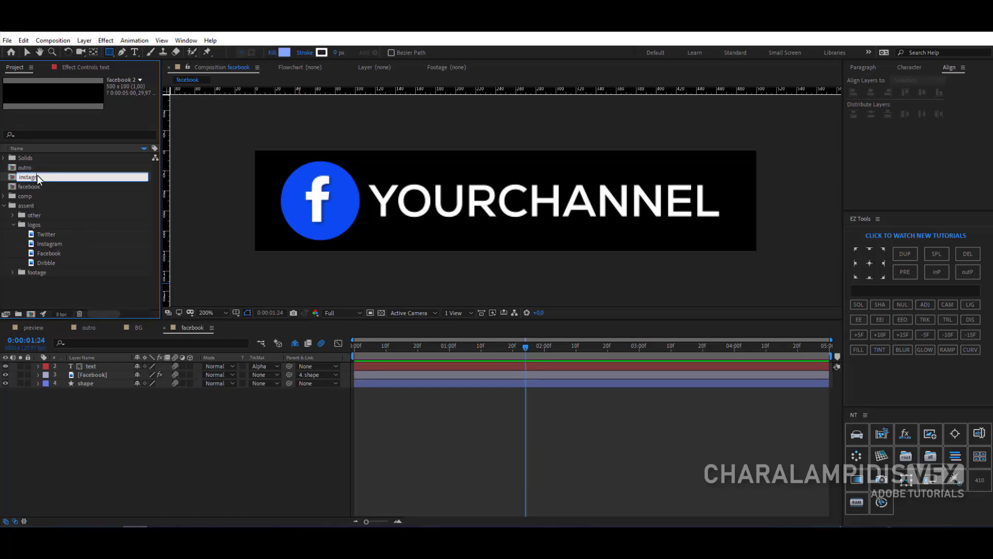
{"action": "type", "text": "instagram"}
{"action": "key", "text": "Return"}
Step: In the instagram composition, replace the Facebook logo with the Instagram logo and change the circle's fill to purple
{"action": "double_click", "coordinate": [36, 177]}
{"action": "left_click", "coordinate": [93, 374]}
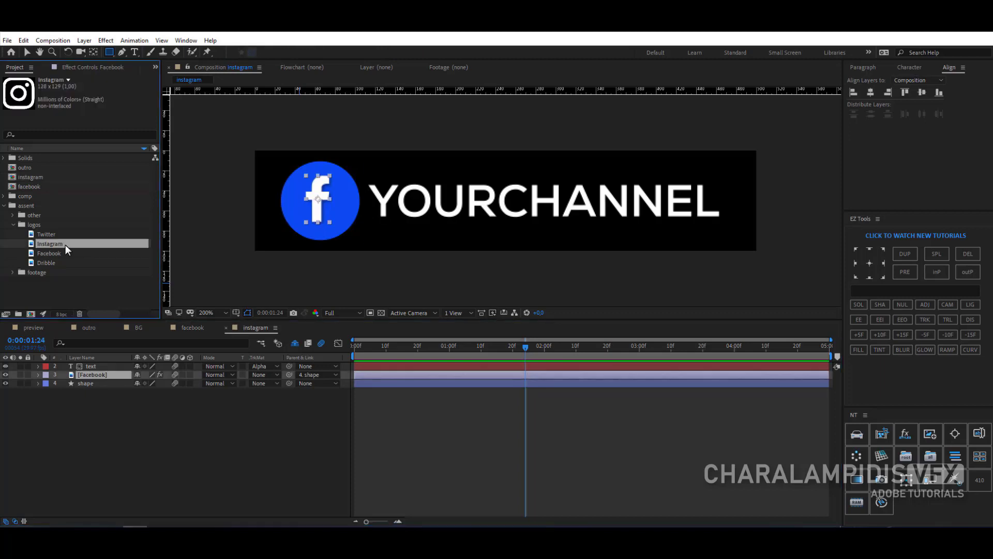
{"action": "left_click_drag", "start_coordinate": [65, 244], "coordinate": [110, 386]}
{"action": "left_click", "coordinate": [110, 386]}
{"action": "left_click", "coordinate": [283, 52]}
{"action": "left_click", "coordinate": [145, 88]}
{"action": "left_click", "coordinate": [243, 52]}
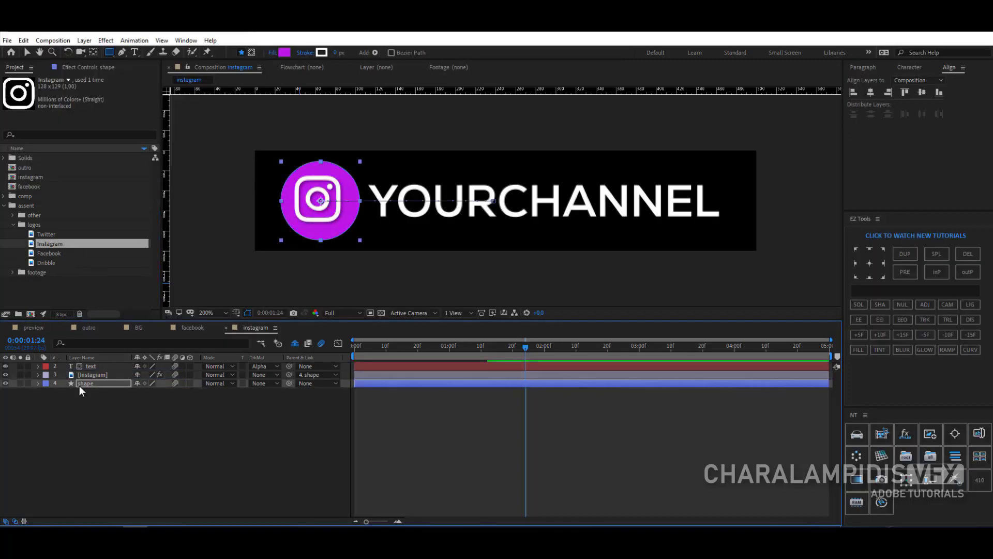
{"action": "left_click", "coordinate": [91, 374]}
Step: Duplicate the instagram composition and name the copy "twitter"
{"action": "left_click", "coordinate": [30, 176]}
{"action": "key", "text": "ctrl+d"}
{"action": "key", "text": "Return"}
{"action": "type", "text": "twitter"}
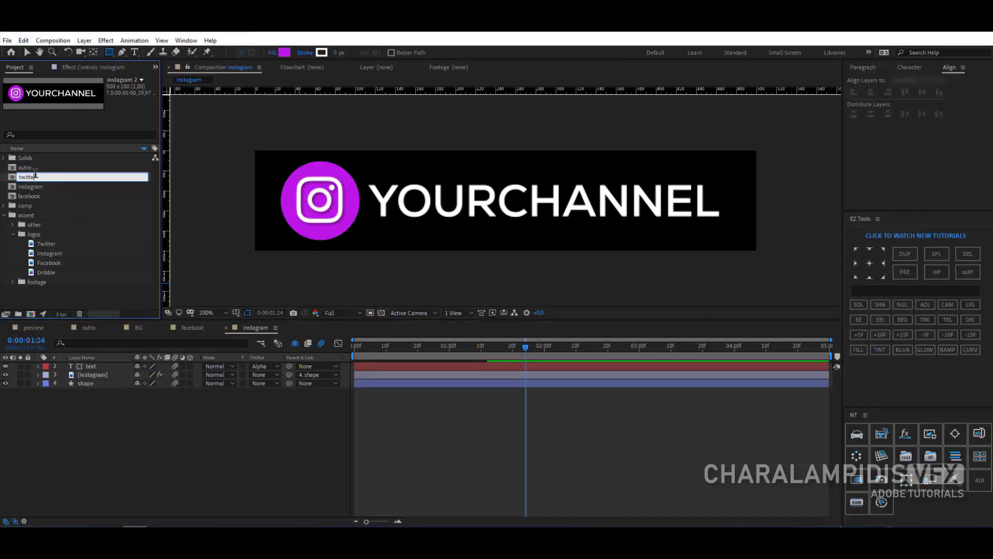
{"action": "key", "text": "Return"}
Step: In the twitter composition, replace the Instagram logo with the Twitter logo and change the circle's fill to light blue
{"action": "double_click", "coordinate": [25, 157]}
{"action": "left_click_drag", "start_coordinate": [47, 243], "coordinate": [93, 374]}
{"action": "left_click", "coordinate": [85, 383]}
{"action": "left_click", "coordinate": [283, 52]}
{"action": "left_click", "coordinate": [145, 88]}
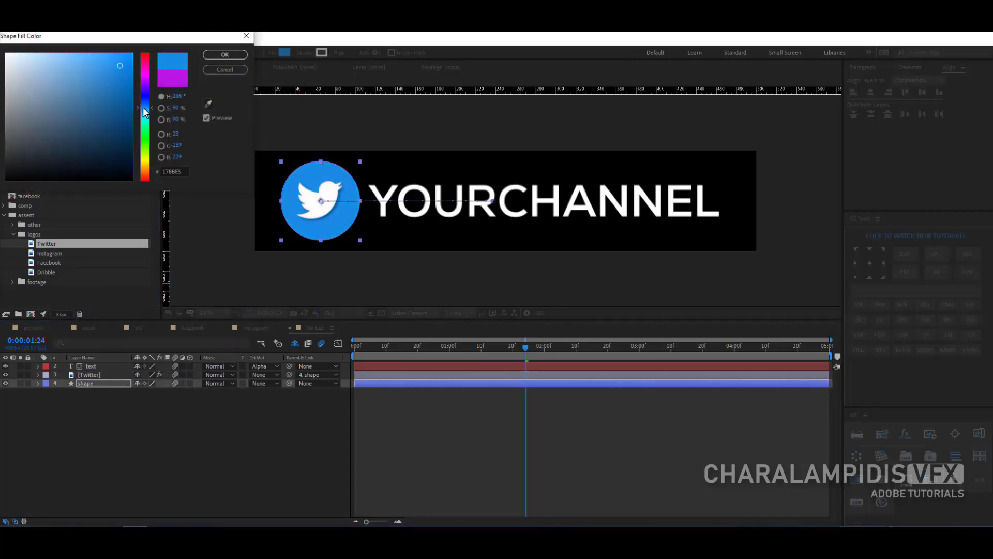
{"action": "left_click", "coordinate": [222, 60]}
Step: Duplicate the twitter composition and name the copy "dribble"
{"action": "left_click", "coordinate": [26, 158]}
{"action": "key", "text": "ctrl+d"}
{"action": "key", "text": "Return"}
{"action": "type", "text": "dribble"}
{"action": "key", "text": "Return"}
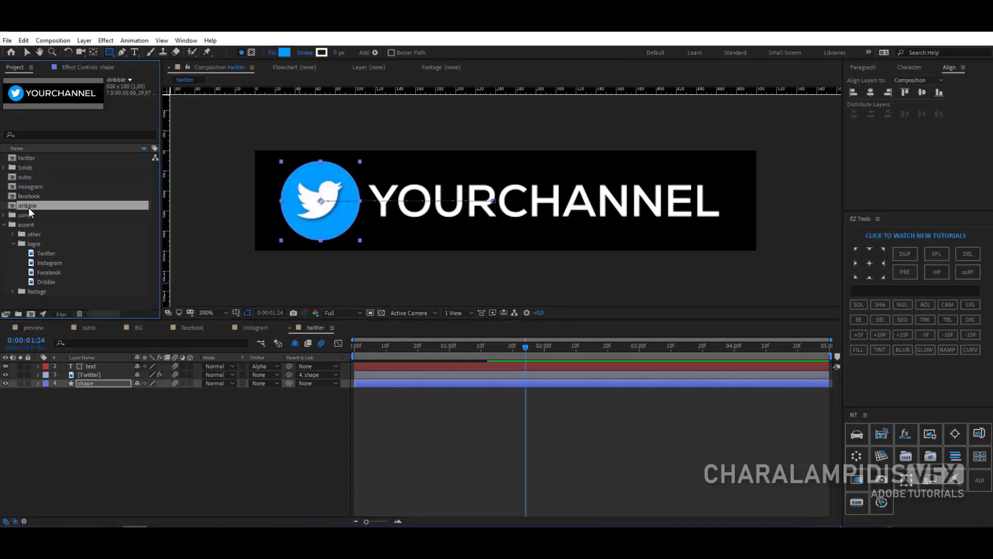
Step: In the dribble composition, replace the Twitter logo with the Dribble logo and change the circle's fill to pink
{"action": "double_click", "coordinate": [26, 205]}
{"action": "left_click", "coordinate": [47, 282]}
{"action": "left_click_drag", "start_coordinate": [52, 285], "coordinate": [88, 374]}
{"action": "left_click", "coordinate": [85, 383]}
{"action": "left_click", "coordinate": [283, 51]}
{"action": "left_click", "coordinate": [150, 62]}
{"action": "left_click", "coordinate": [223, 46]}
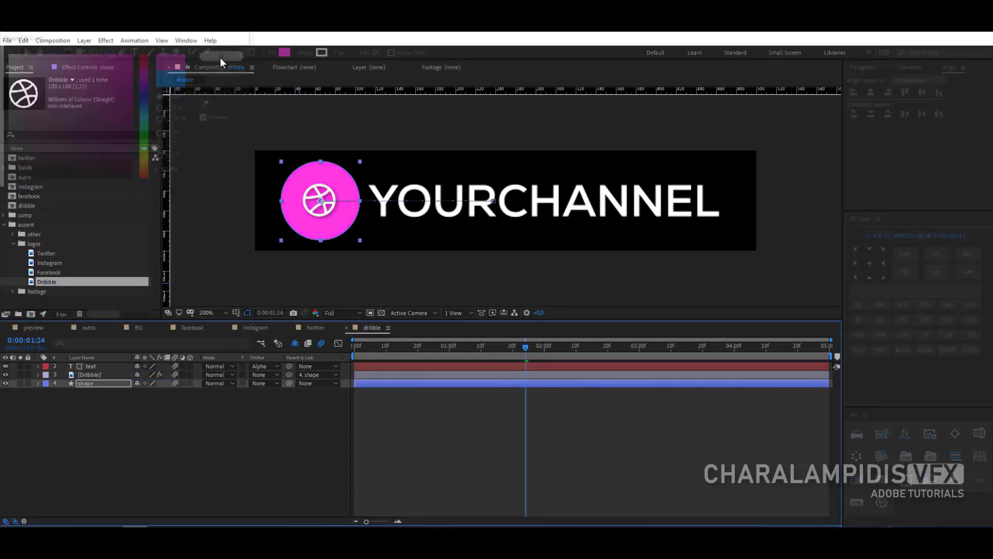
Step: Close the four social badge compositions, return to the outro composition, and select the twitter and instagram compositions in the project
{"action": "left_click", "coordinate": [346, 327]}
{"action": "left_click", "coordinate": [290, 327]}
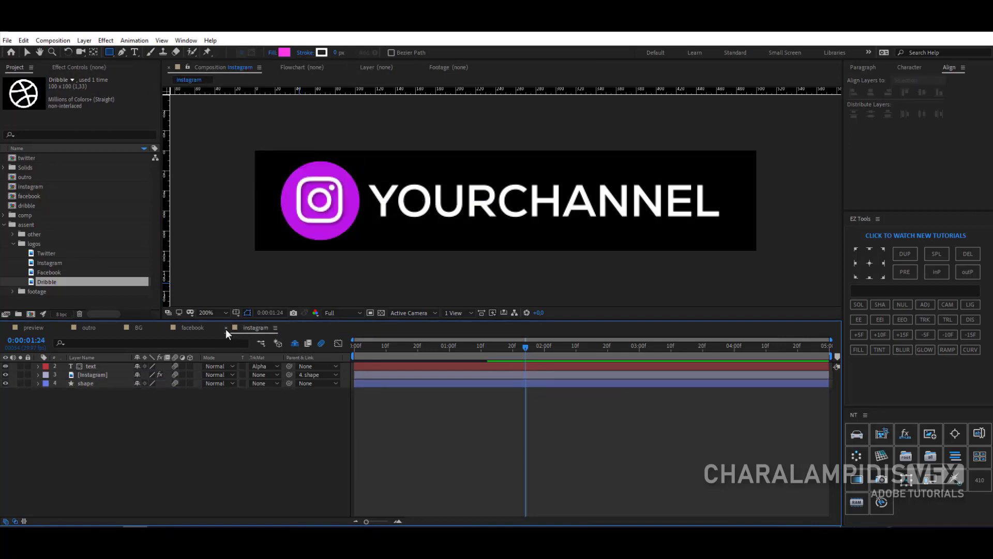
{"action": "left_click", "coordinate": [226, 328]}
{"action": "left_click", "coordinate": [164, 328]}
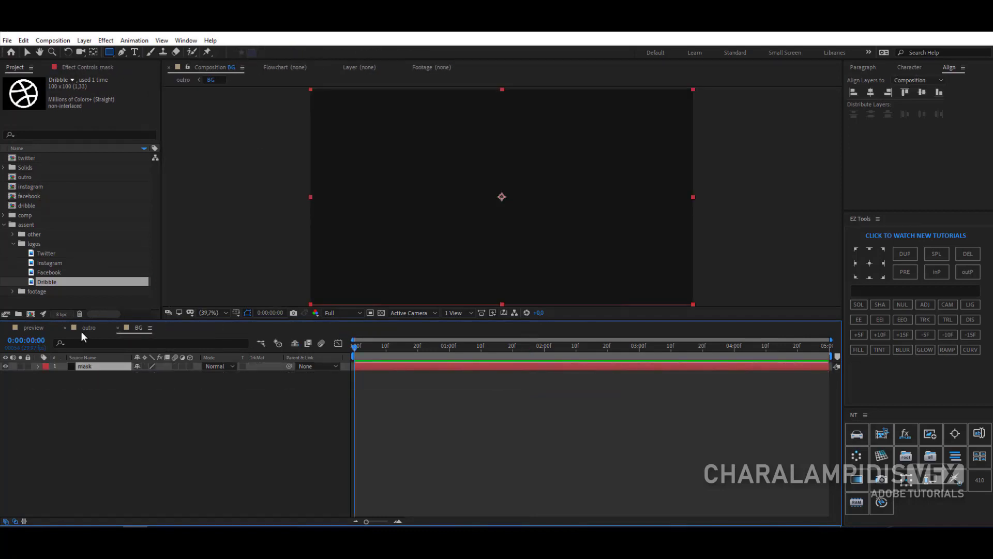
{"action": "left_click", "coordinate": [83, 329]}
{"action": "left_click", "coordinate": [26, 158]}
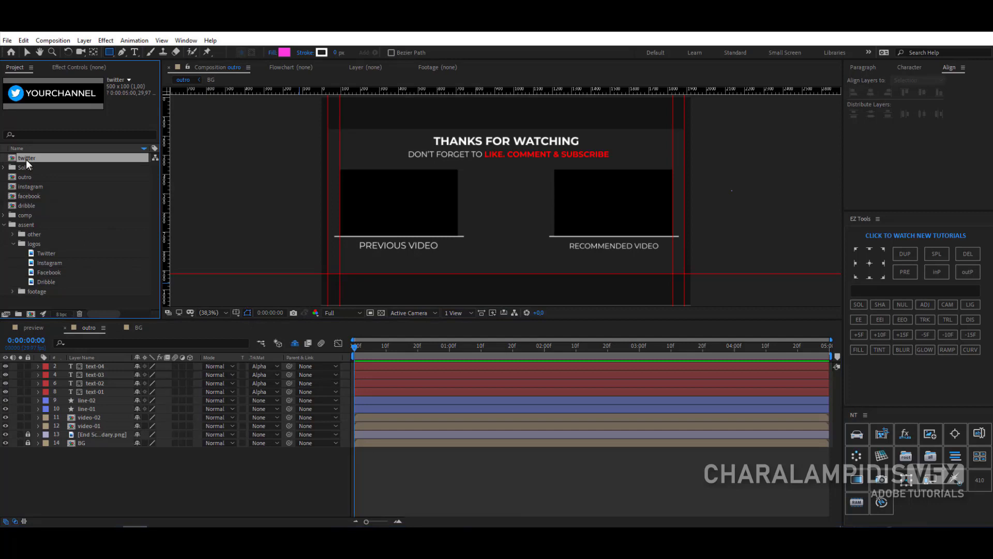
{"action": "left_click", "coordinate": [29, 186], "text": "ctrl"}
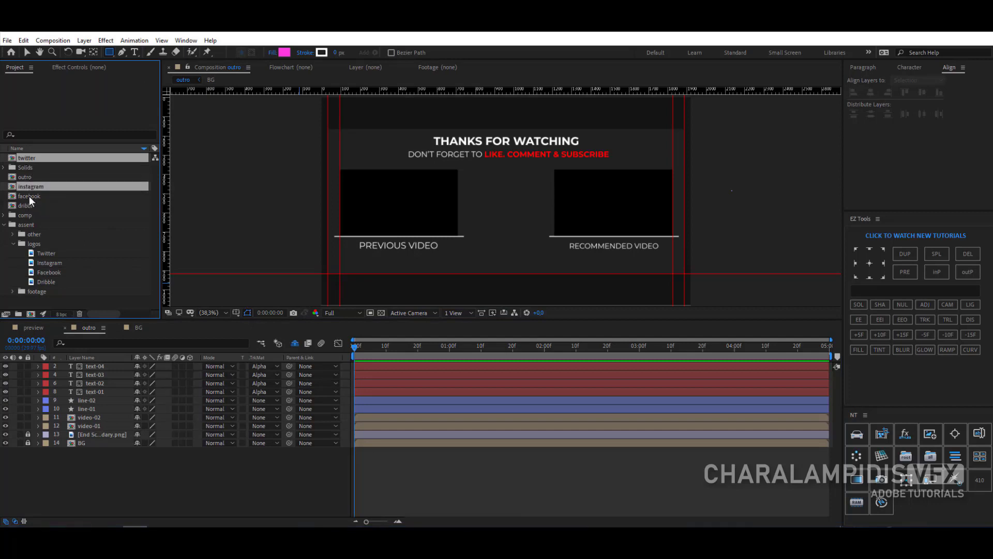
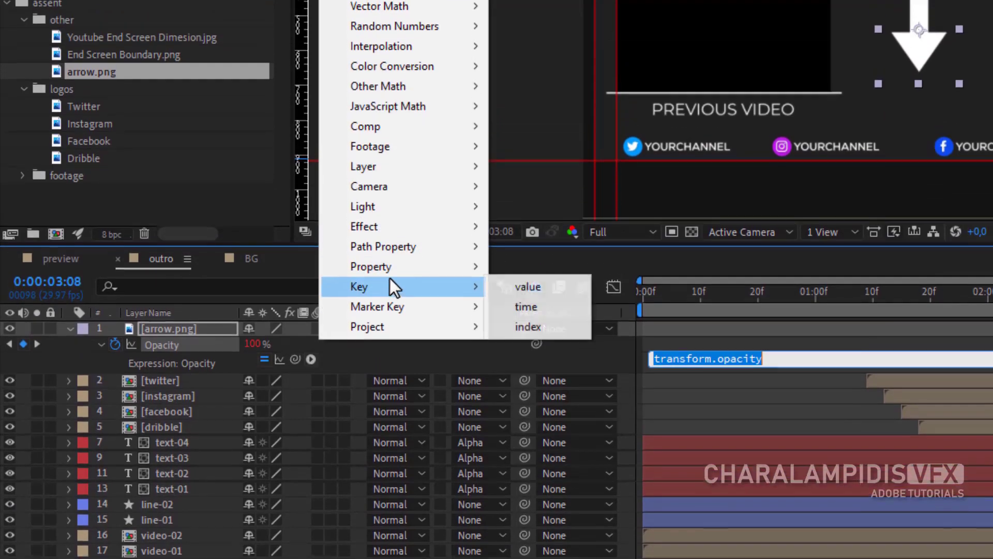
Step: Apply the expression loopOut(type = "cycle", numKeyframes = 0) to the arrow layer's opacity and Easy Ease its keyframes
{"action": "mouse_move", "coordinate": [421, 220]}
{"action": "left_click", "coordinate": [564, 50]}
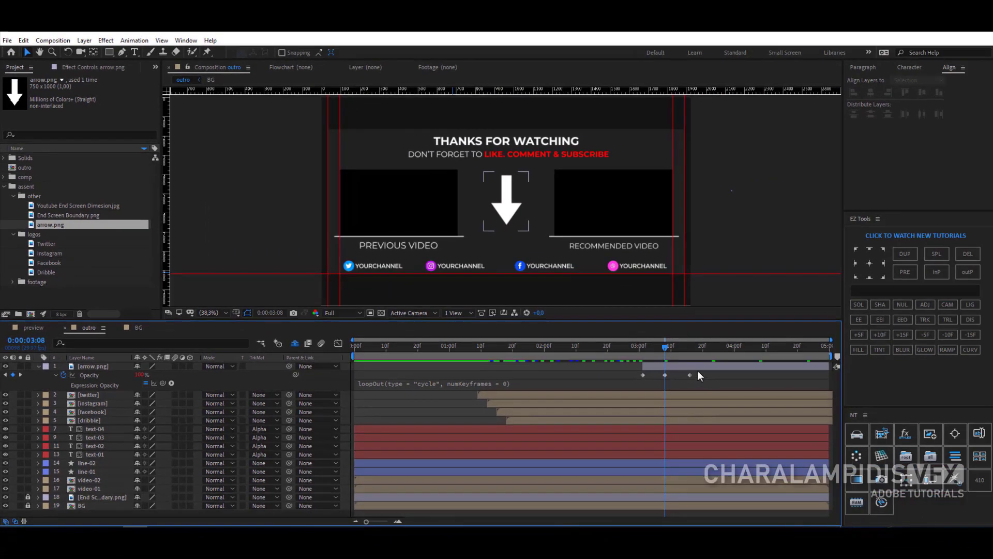
{"action": "left_click_drag", "start_coordinate": [742, 370], "coordinate": [310, 336]}
{"action": "key", "text": "F9"}
{"action": "left_click", "coordinate": [38, 365]}
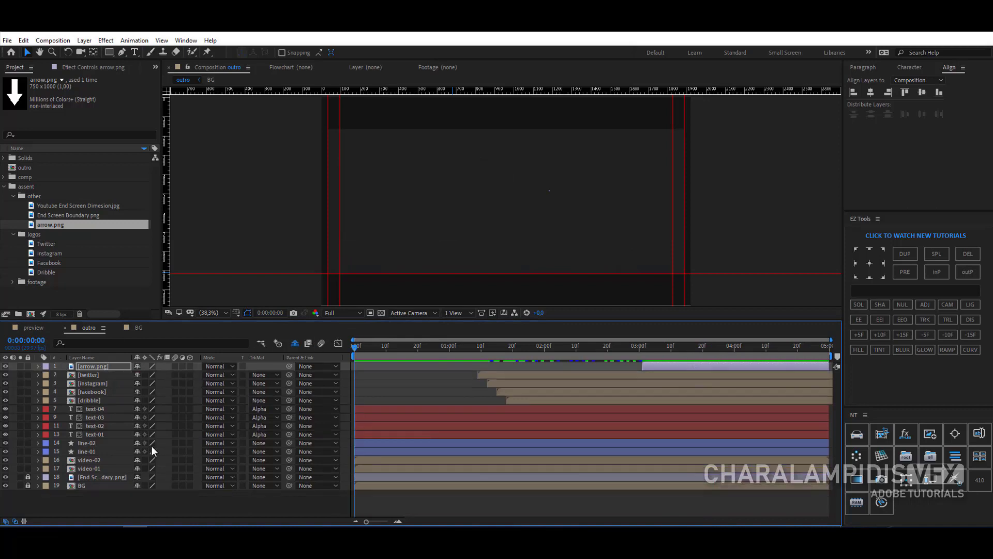
Step: Hide the End Screen Boundary layer and the guides in the outro composition, and preview the animation
{"action": "left_click", "coordinate": [71, 505]}
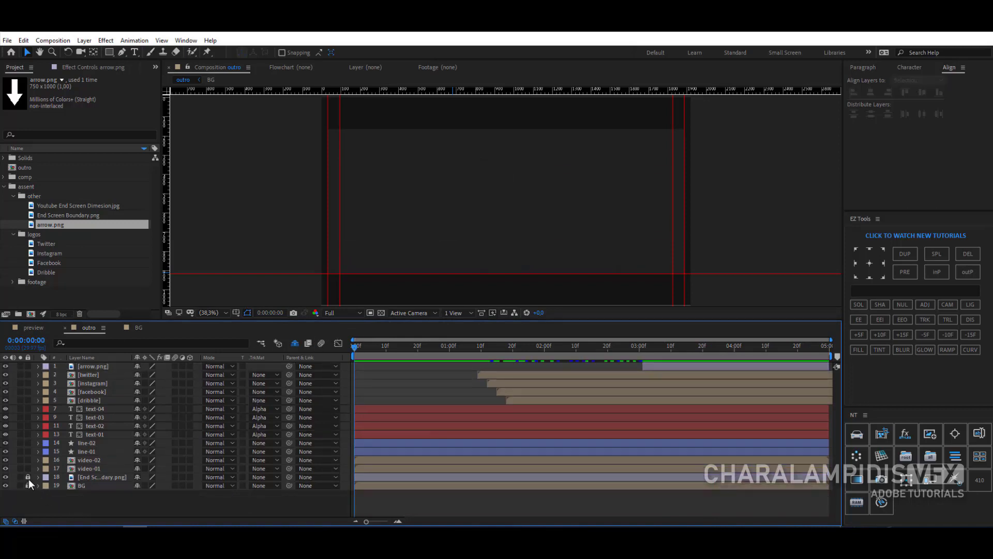
{"action": "left_click", "coordinate": [6, 477]}
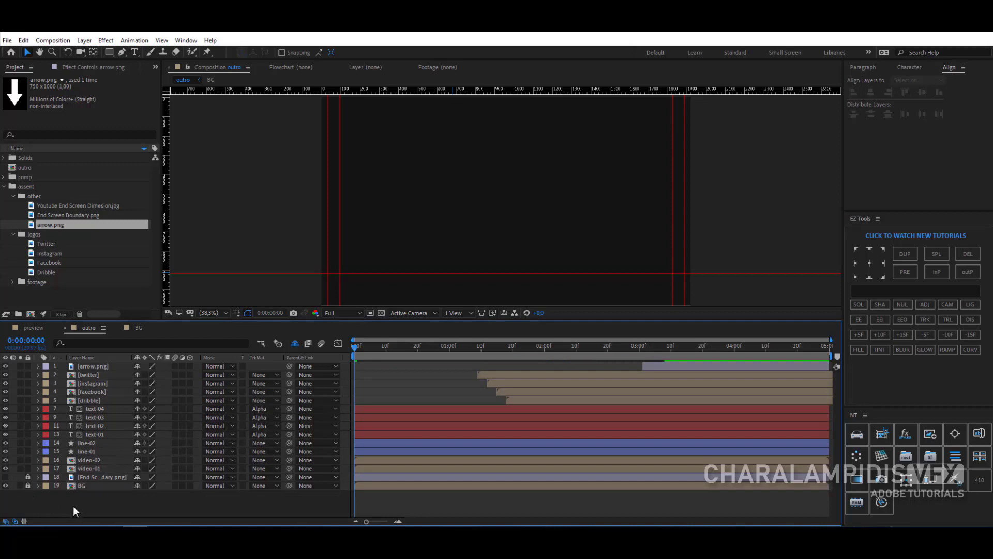
{"action": "left_click", "coordinate": [237, 312]}
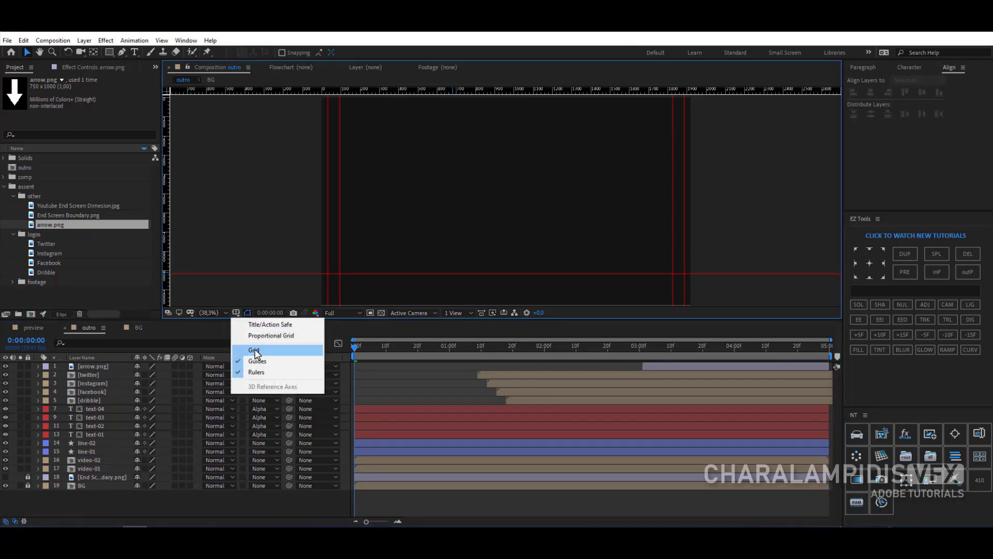
{"action": "left_click", "coordinate": [258, 361]}
{"action": "key", "text": "space"}
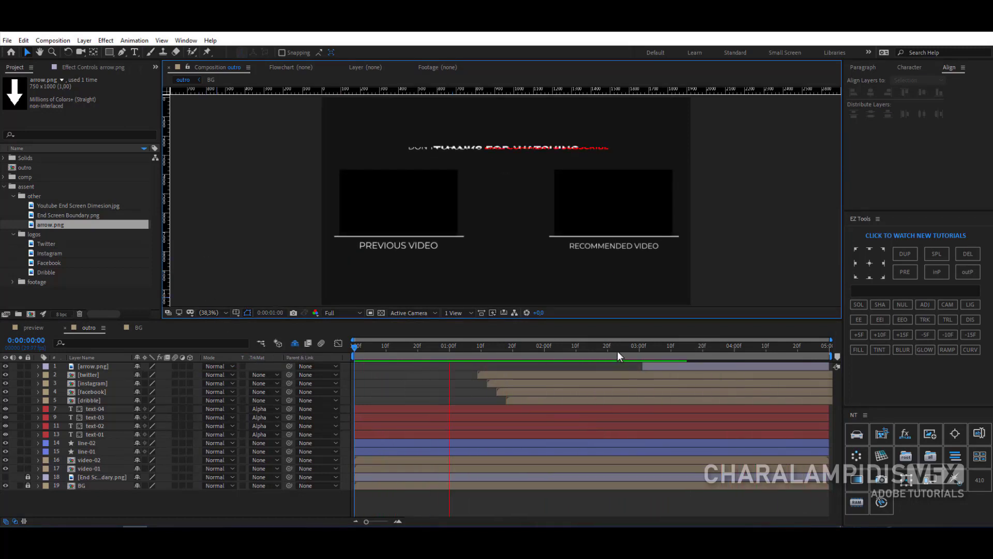
{"action": "left_click_drag", "start_coordinate": [617, 351], "coordinate": [569, 367]}
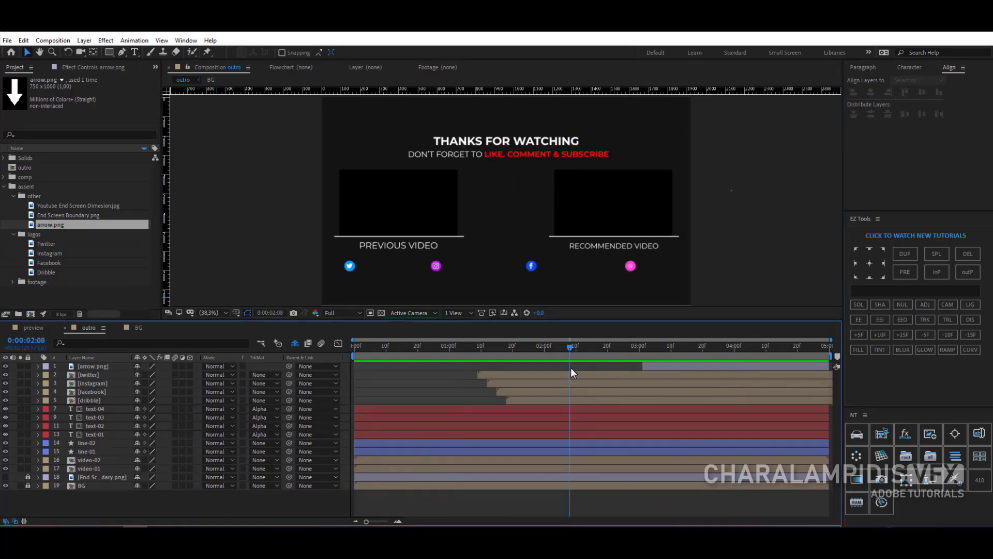
Step: Open the BG composition and add photos 1.jpg from the footage folder below the mask layer
{"action": "left_click", "coordinate": [3, 187]}
{"action": "left_click", "coordinate": [3, 177]}
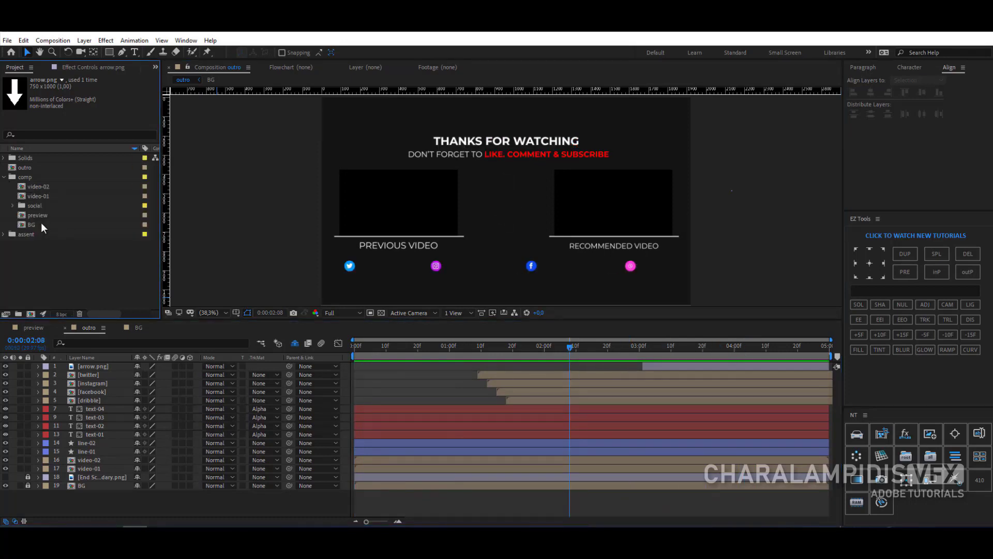
{"action": "double_click", "coordinate": [32, 224]}
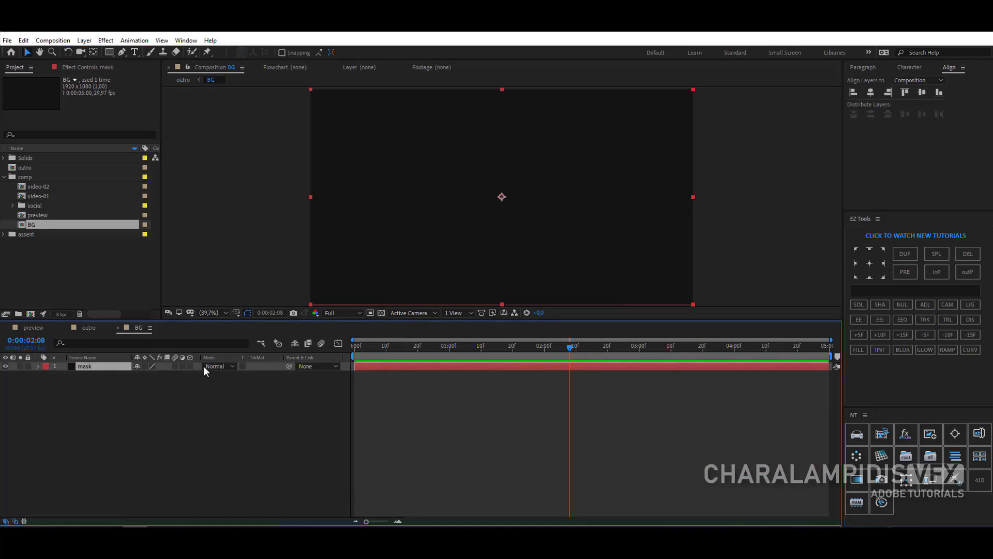
{"action": "left_click", "coordinate": [4, 234]}
{"action": "scroll", "coordinate": [13, 254], "scroll_direction": "down", "scroll_amount": 1}
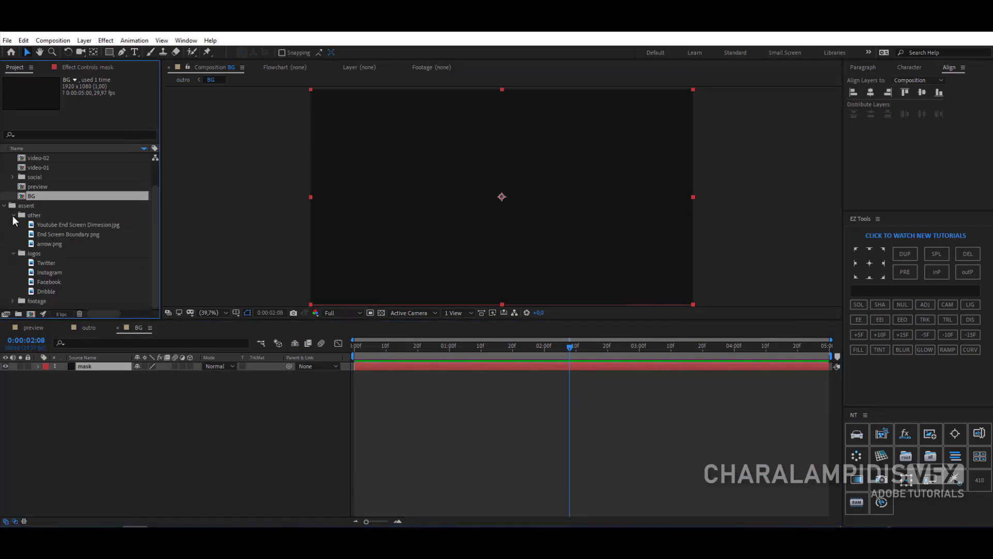
{"action": "left_click", "coordinate": [13, 215]}
{"action": "left_click", "coordinate": [13, 252]}
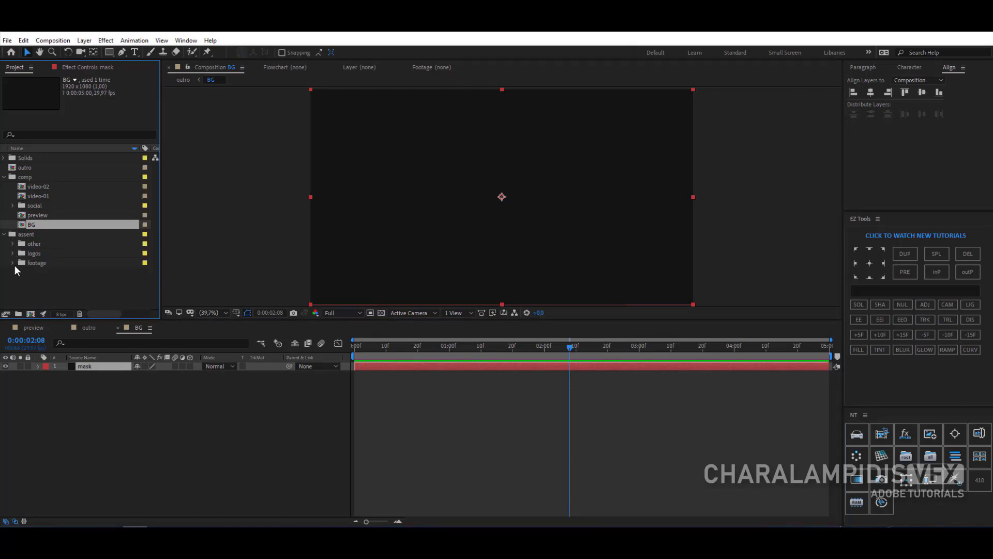
{"action": "left_click", "coordinate": [14, 263]}
{"action": "left_click_drag", "start_coordinate": [51, 292], "coordinate": [100, 385]}
Step: Lower the mask layer's opacity so the photo shows through darkened, and close the BG composition
{"action": "left_click", "coordinate": [98, 367]}
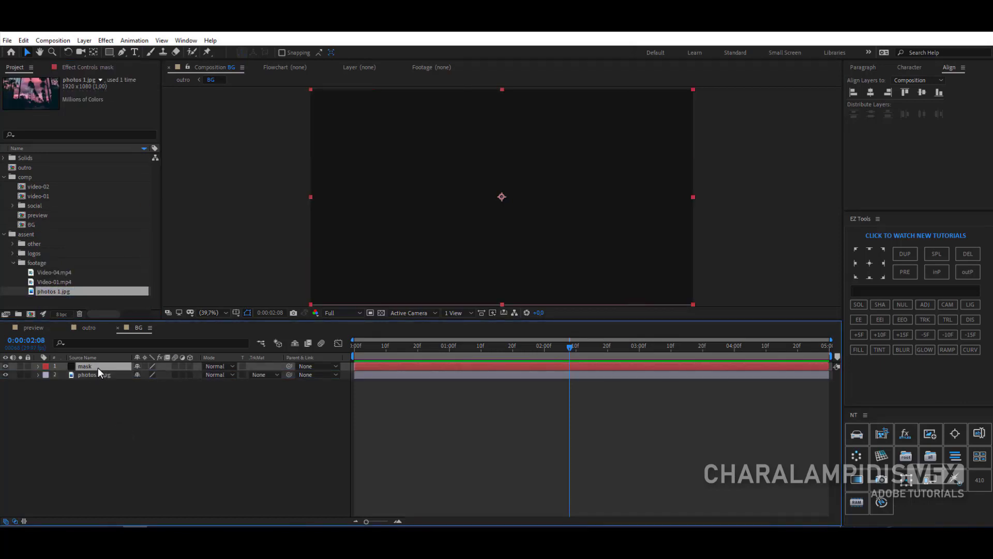
{"action": "key", "text": "t"}
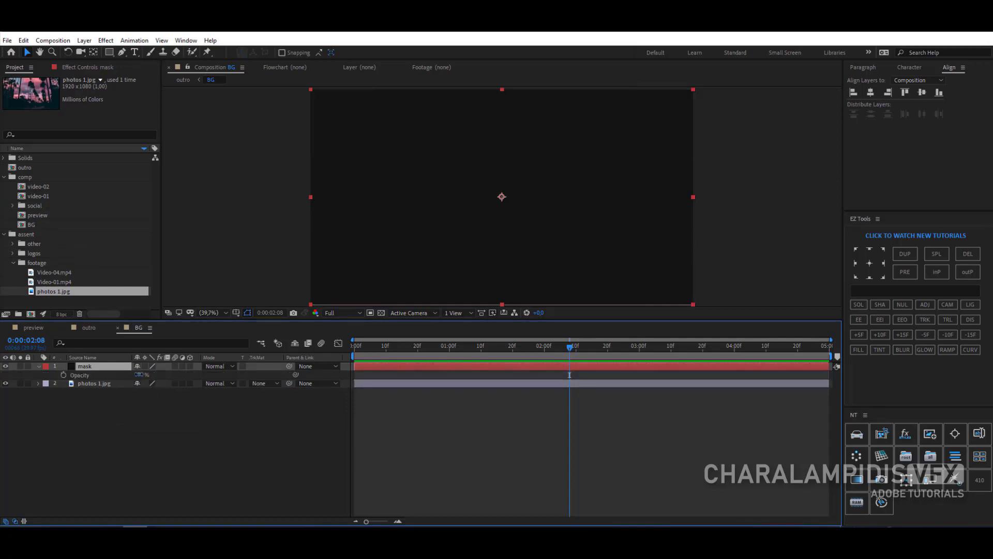
{"action": "left_click_drag", "start_coordinate": [139, 374], "coordinate": [124, 375]}
{"action": "left_click", "coordinate": [145, 397]}
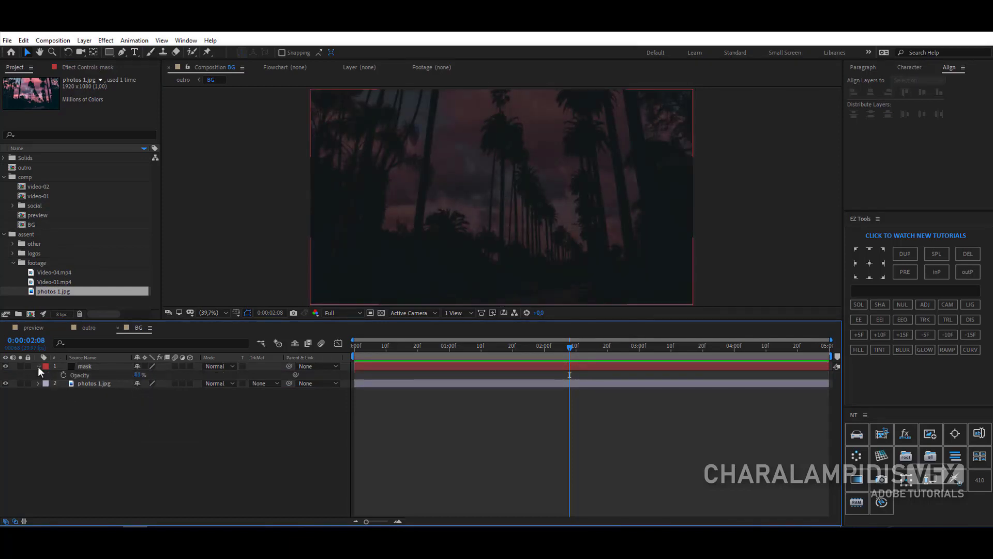
{"action": "left_click", "coordinate": [39, 367]}
{"action": "left_click", "coordinate": [119, 328]}
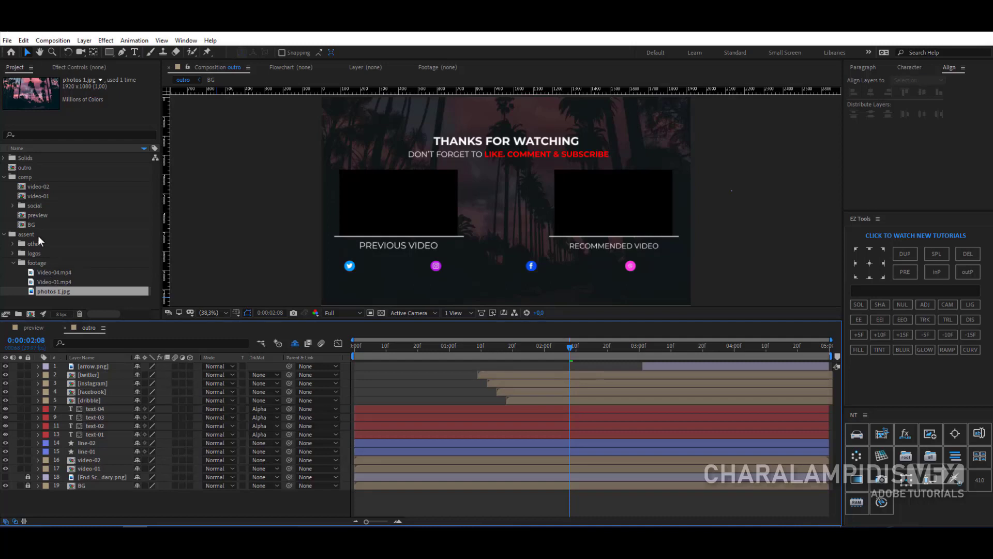
Step: Add Video-01.mp4 above the shape in the video-01 composition and scale it down proportionally to fill the frame
{"action": "double_click", "coordinate": [38, 196]}
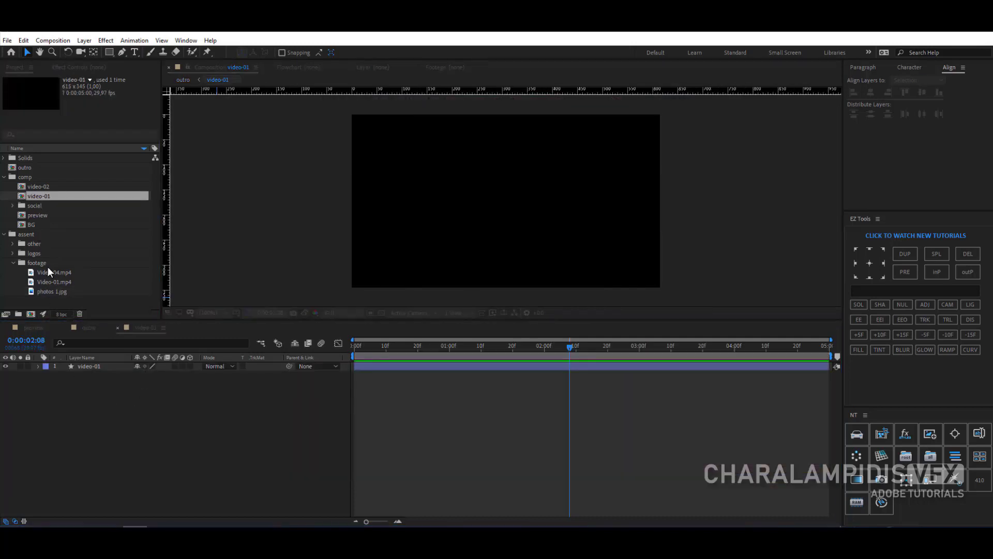
{"action": "left_click_drag", "start_coordinate": [54, 282], "coordinate": [96, 368]}
{"action": "scroll", "coordinate": [463, 188], "scroll_direction": "down", "scroll_amount": 4}
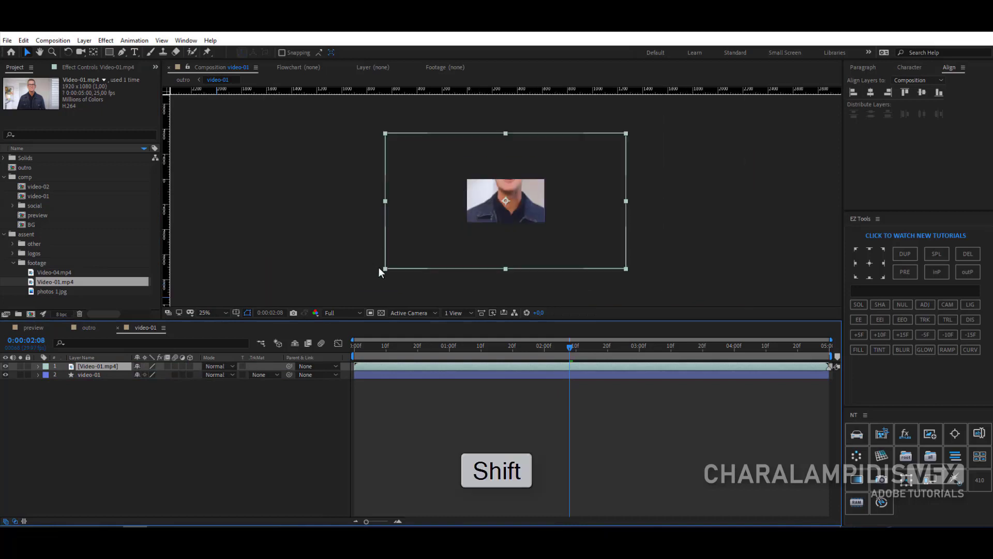
{"action": "left_click_drag", "start_coordinate": [384, 269], "coordinate": [464, 227]}
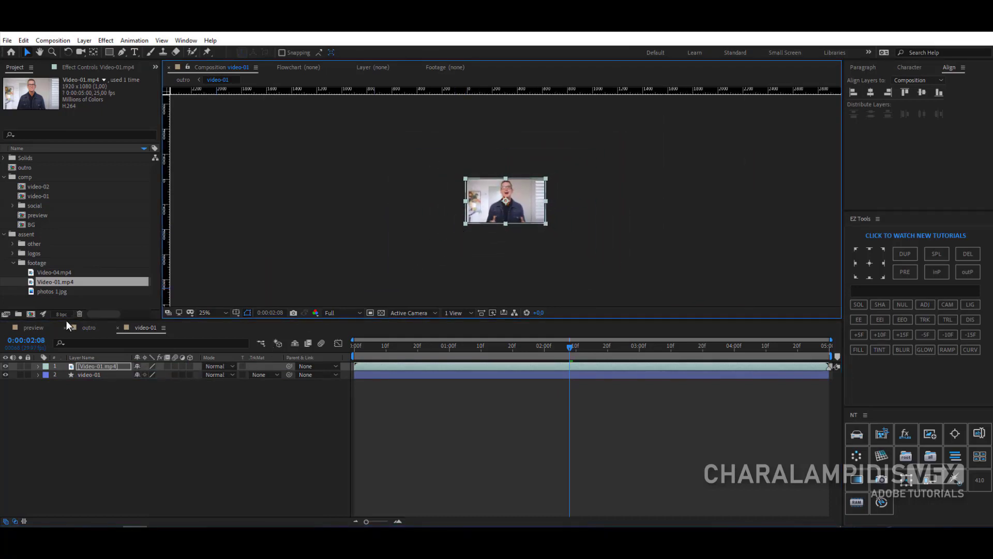
Step: Add Video-04.mp4 above the shape in the video-02 composition and scale it down proportionally to fill the frame
{"action": "double_click", "coordinate": [37, 186]}
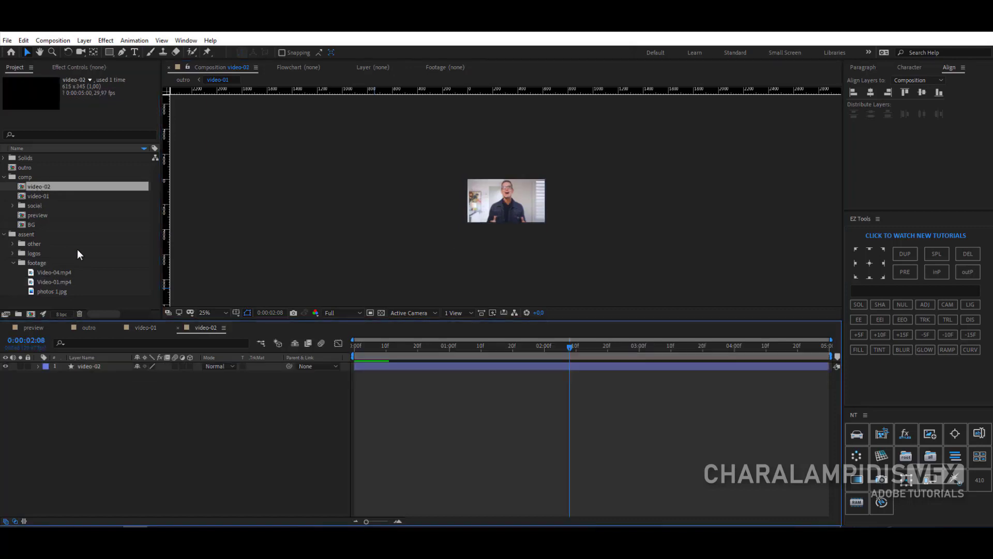
{"action": "left_click_drag", "start_coordinate": [44, 272], "coordinate": [85, 367]}
{"action": "key", "text": "shift"}
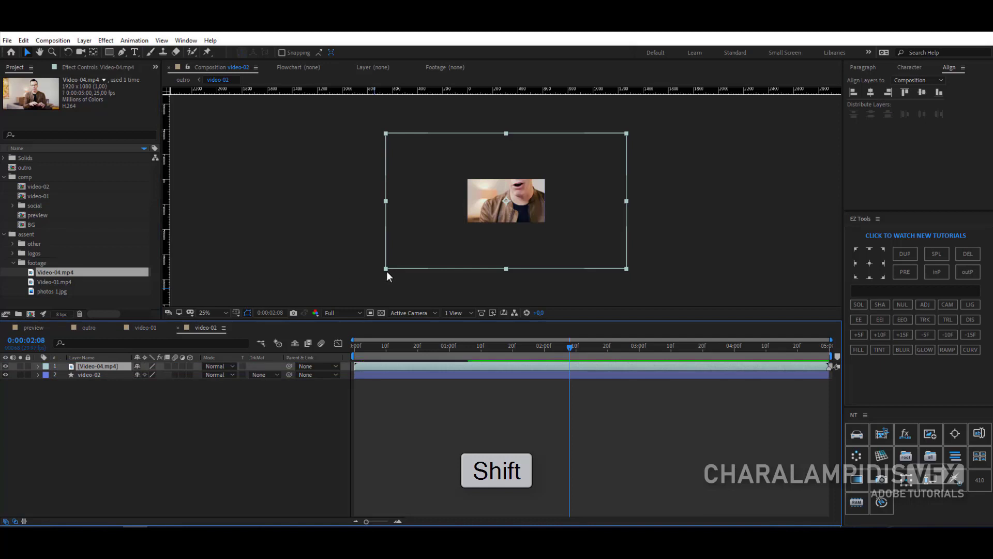
{"action": "left_click_drag", "start_coordinate": [386, 269], "coordinate": [467, 232]}
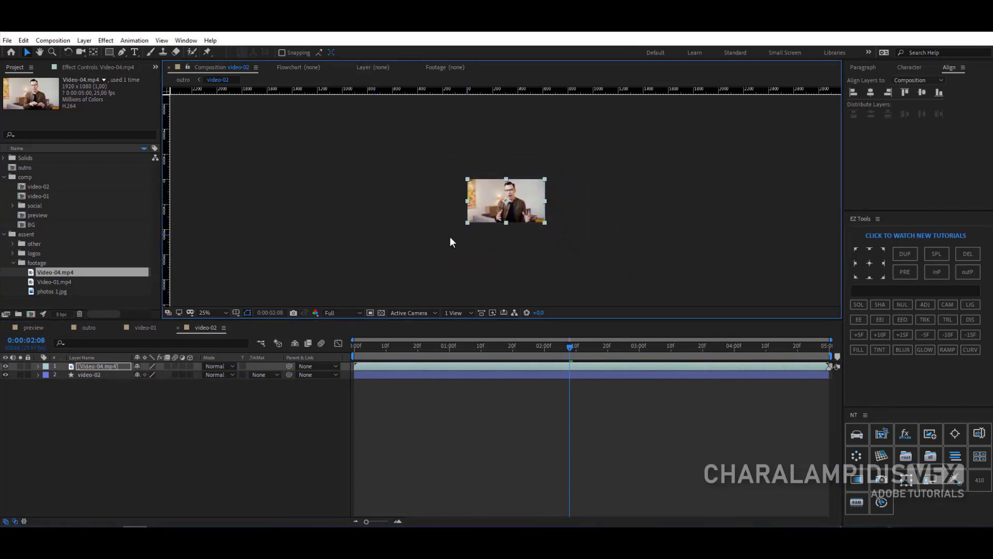
Step: Close the video placeholder compositions and preview the outro composition from the start
{"action": "left_click", "coordinate": [248, 432]}
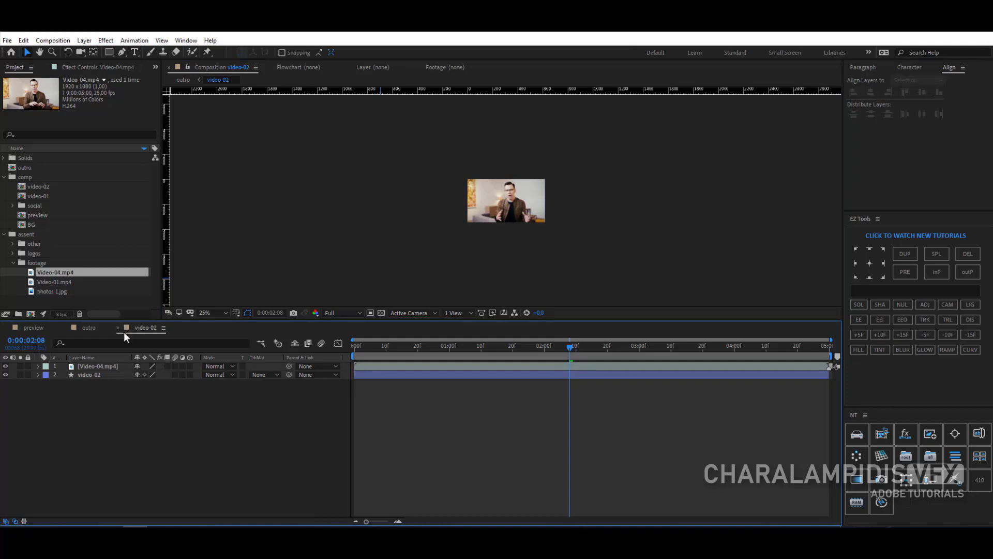
{"action": "left_click", "coordinate": [118, 328]}
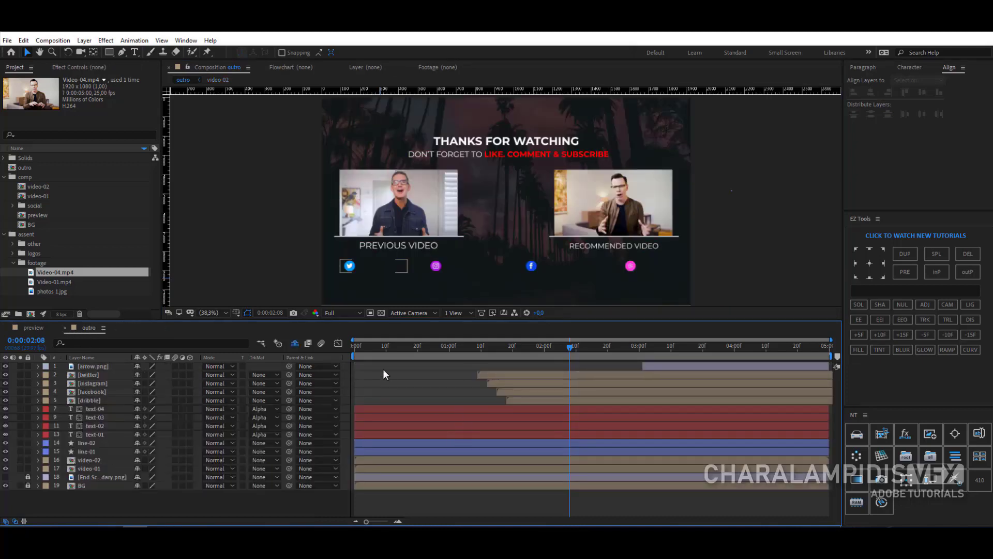
{"action": "key", "text": "Home"}
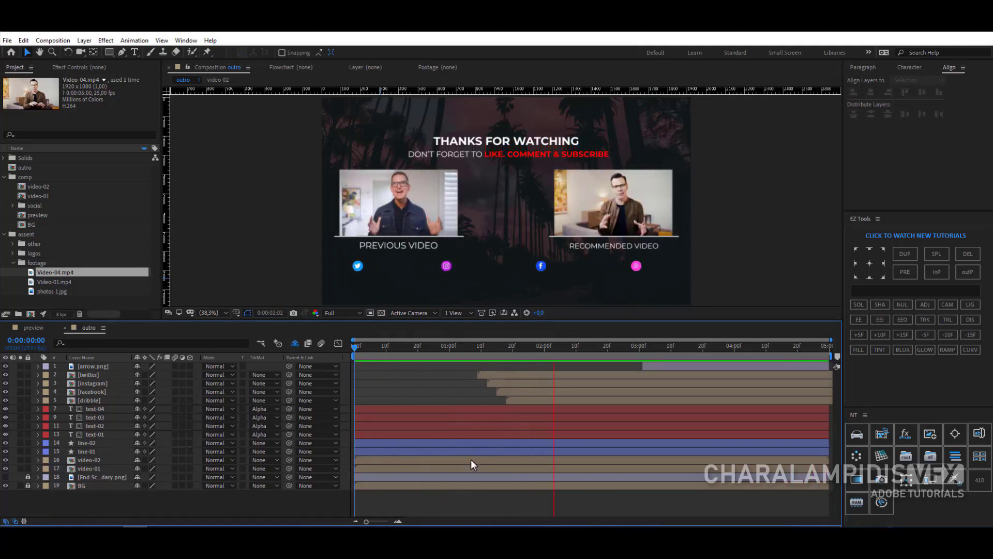
{"action": "left_click", "coordinate": [668, 346]}
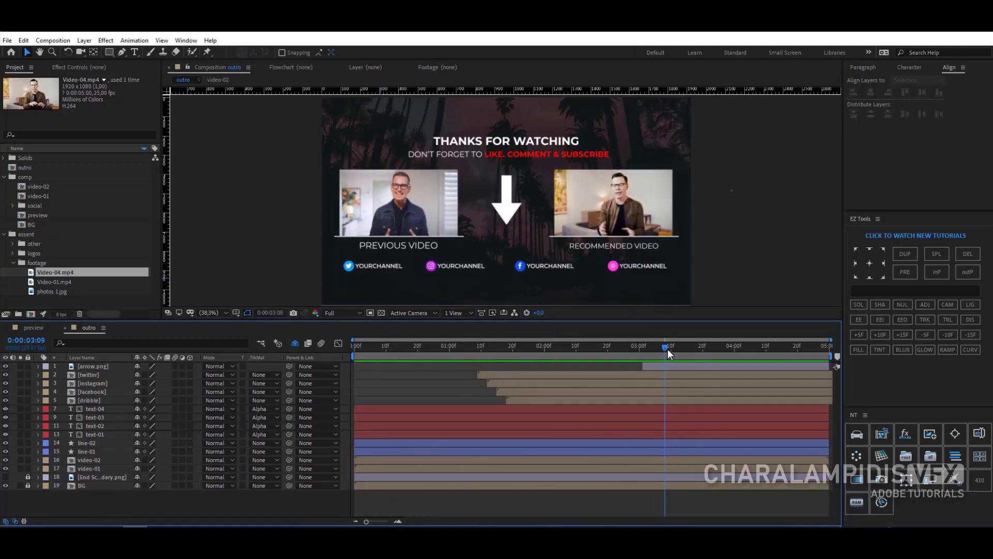
Step: Create a new composition named "outro main" with a duration of 10 seconds
{"action": "left_click", "coordinate": [53, 40]}
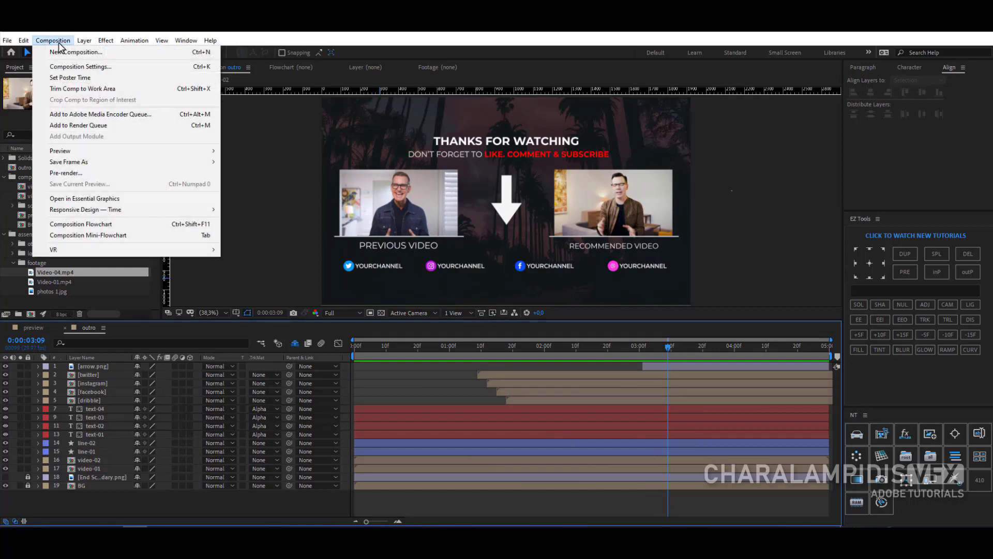
{"action": "left_click", "coordinate": [68, 48]}
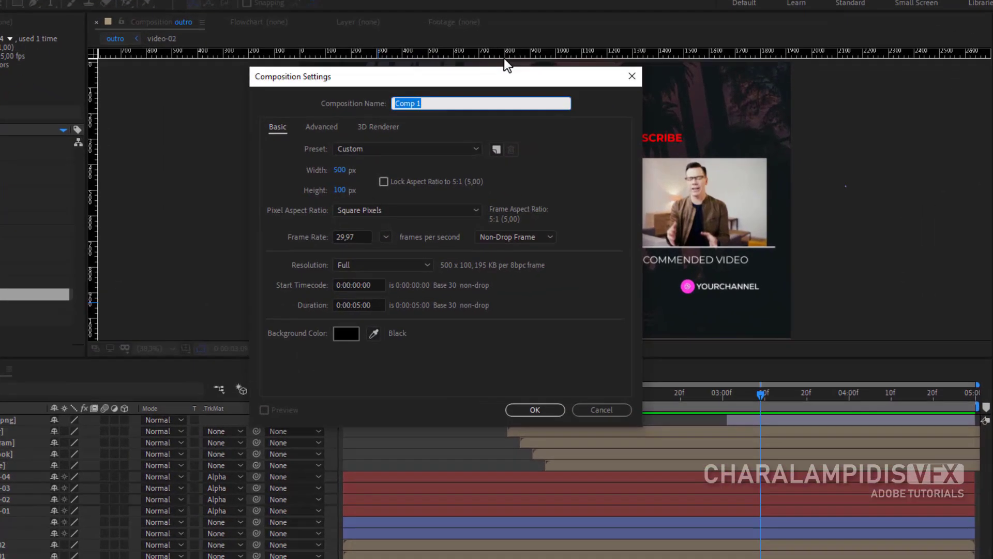
{"action": "type", "text": "outro main"}
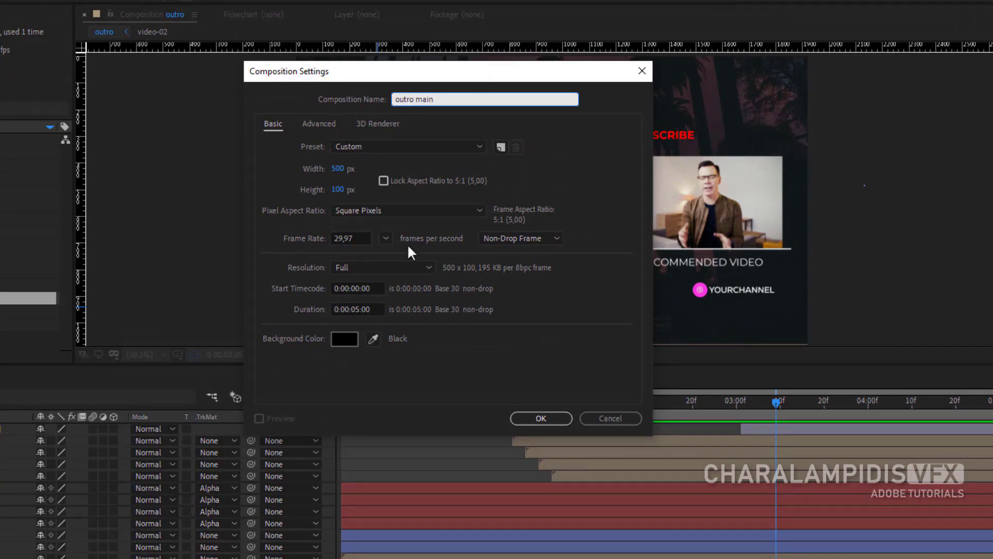
{"action": "left_click", "coordinate": [374, 309]}
{"action": "type", "text": "10"}
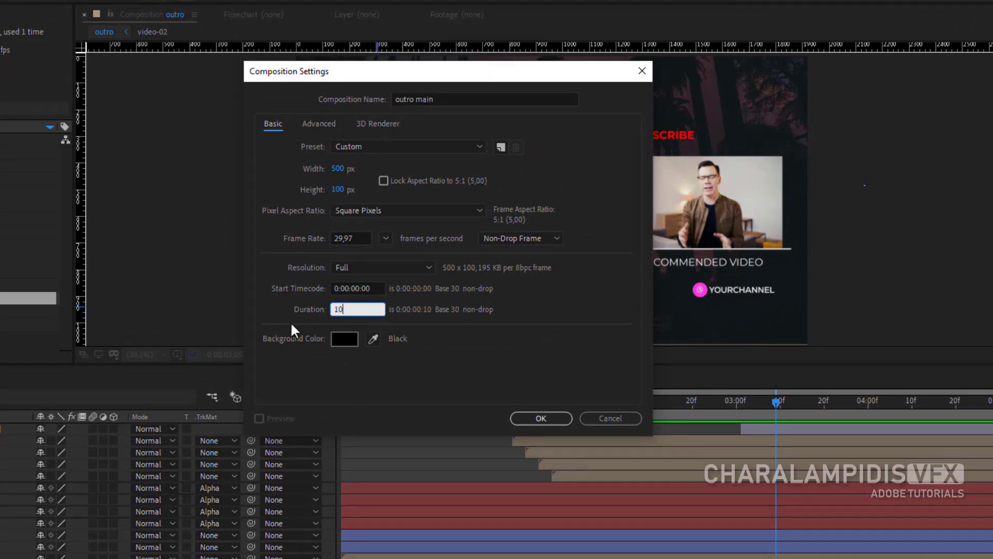
{"action": "type", "text": "."}
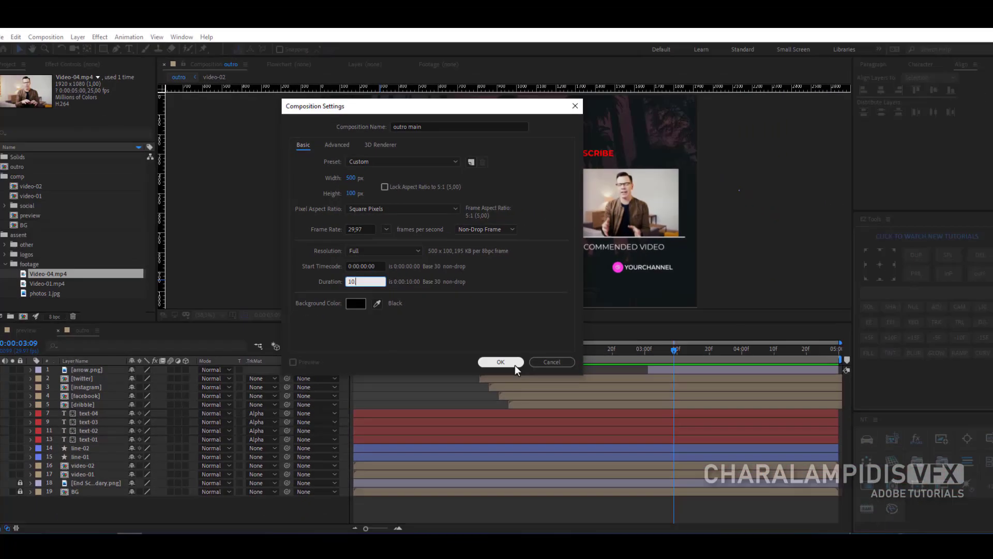
{"action": "left_click", "coordinate": [514, 364]}
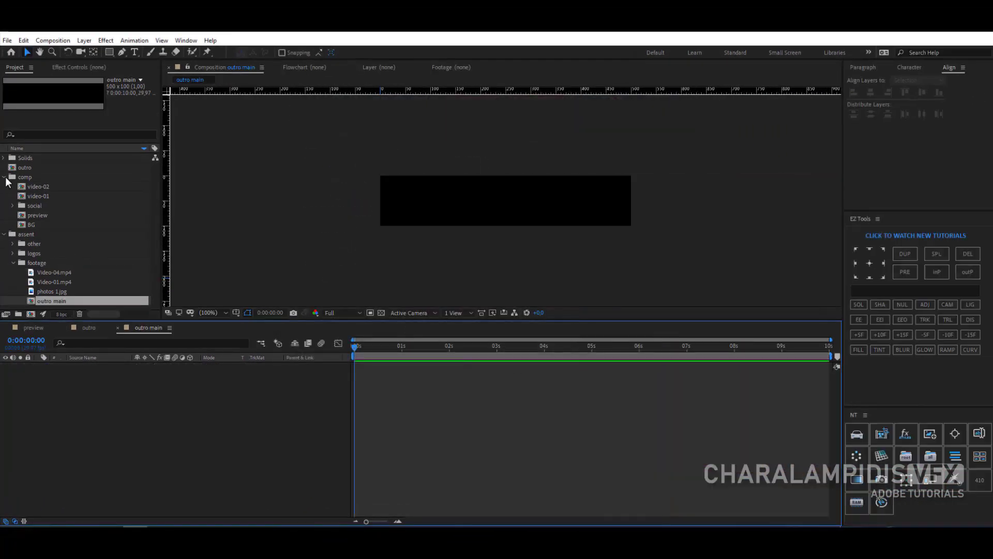
Step: Change the outro main composition to the HDTV 1080 29.97 preset
{"action": "left_click", "coordinate": [53, 41]}
{"action": "left_click", "coordinate": [72, 63]}
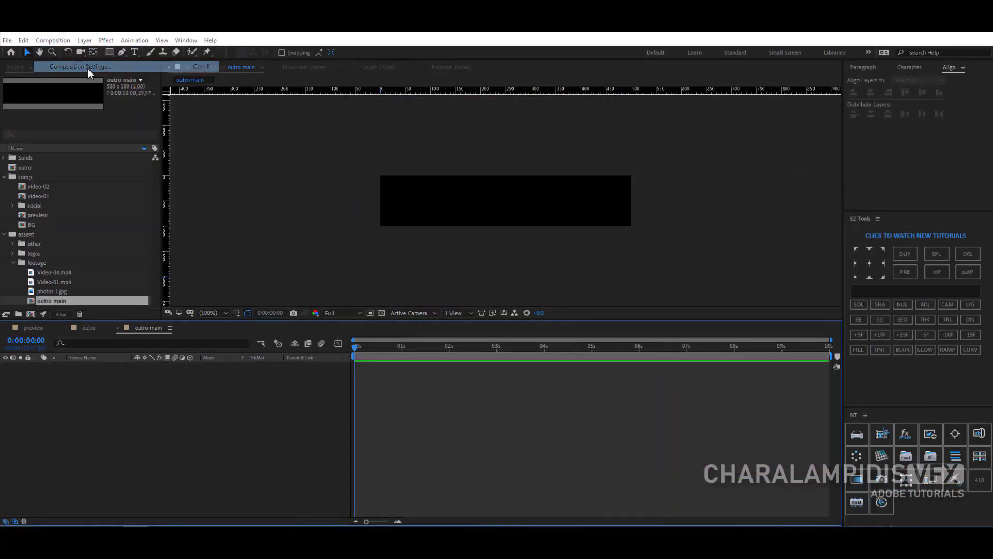
{"action": "left_click", "coordinate": [388, 163]}
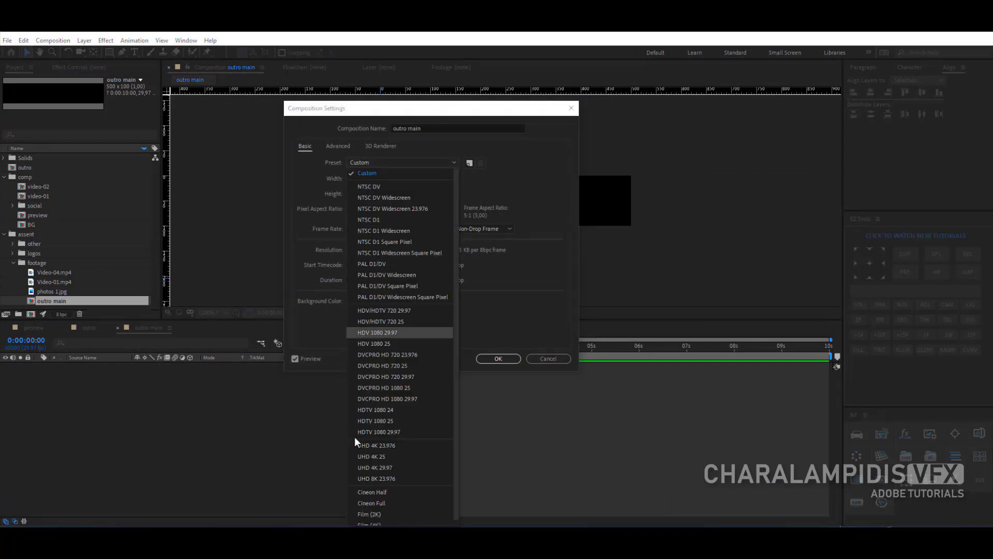
{"action": "left_click", "coordinate": [386, 434]}
{"action": "left_click", "coordinate": [497, 359]}
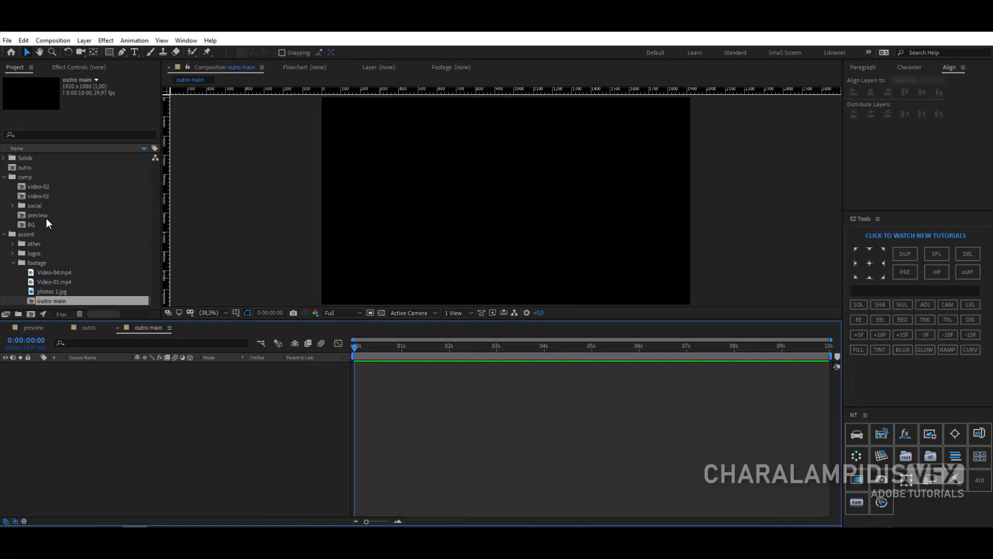
Step: Move the outro main composition out of the footage folder to the project root and place the outro composition in its timeline
{"action": "left_click", "coordinate": [4, 177]}
{"action": "left_click_drag", "start_coordinate": [58, 259], "coordinate": [62, 287]}
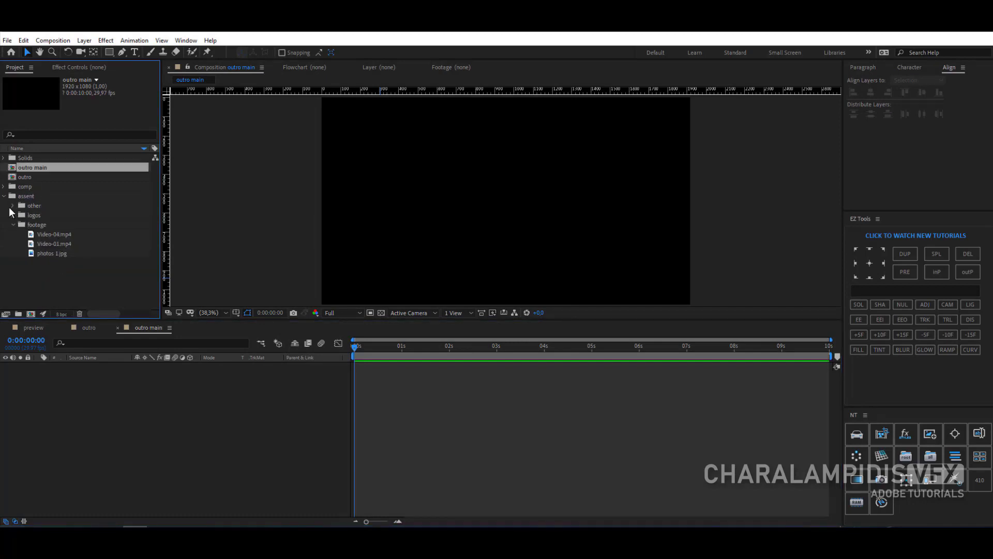
{"action": "left_click", "coordinate": [4, 197]}
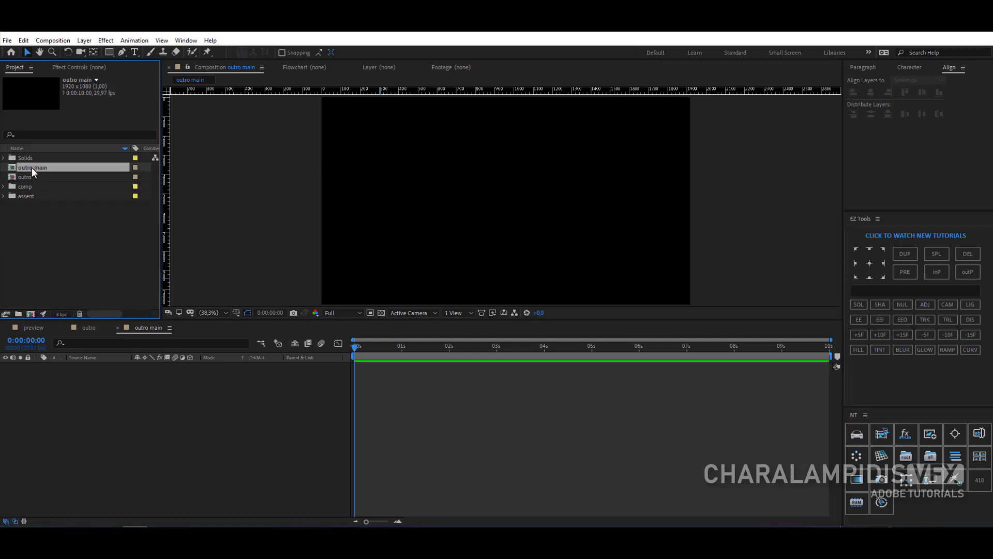
{"action": "left_click", "coordinate": [30, 178]}
{"action": "left_click_drag", "start_coordinate": [126, 417], "coordinate": [128, 418]}
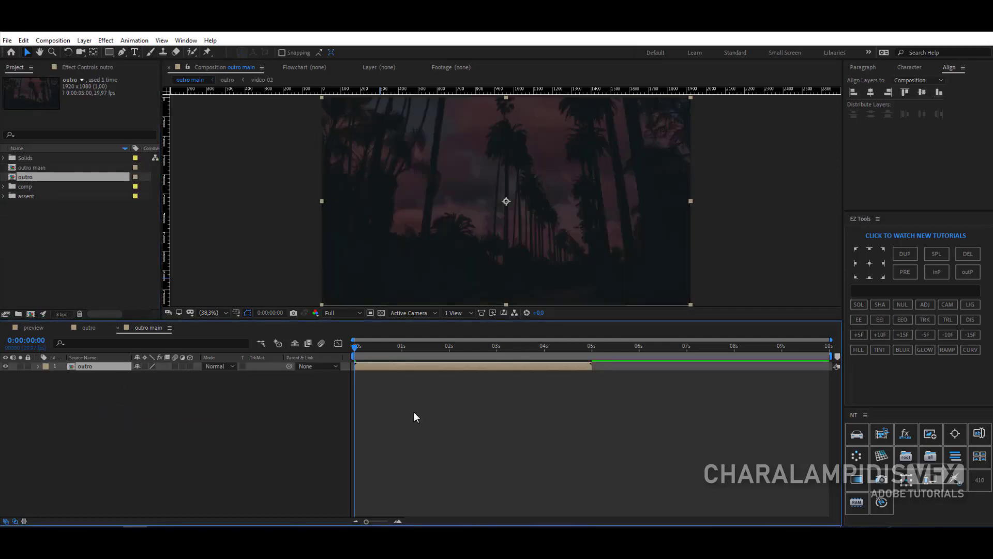
Step: Enable time remapping on the outro layer and add a Time Remap keyframe at 0:00:02:29
{"action": "left_click_drag", "start_coordinate": [417, 345], "coordinate": [496, 362]}
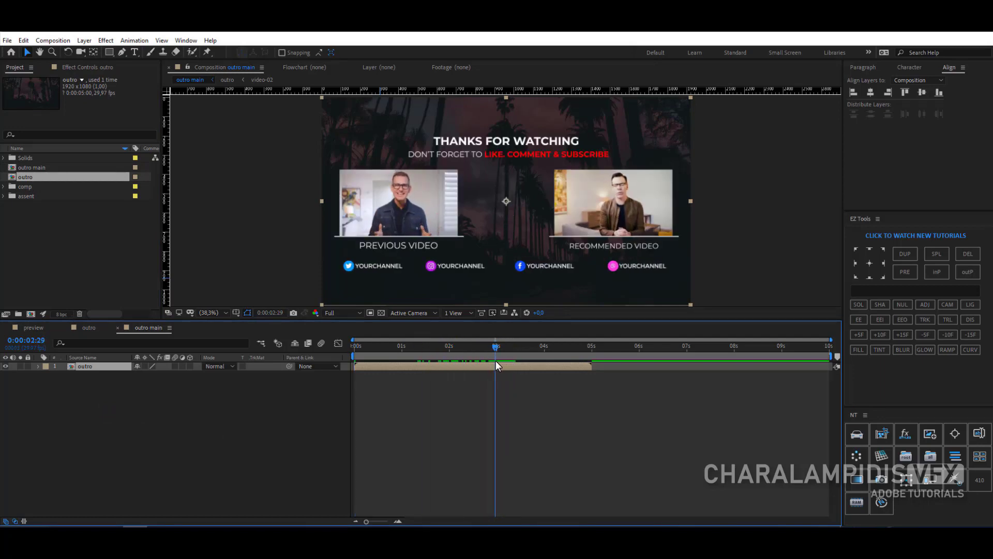
{"action": "right_click", "coordinate": [89, 369]}
{"action": "mouse_move", "coordinate": [125, 148]}
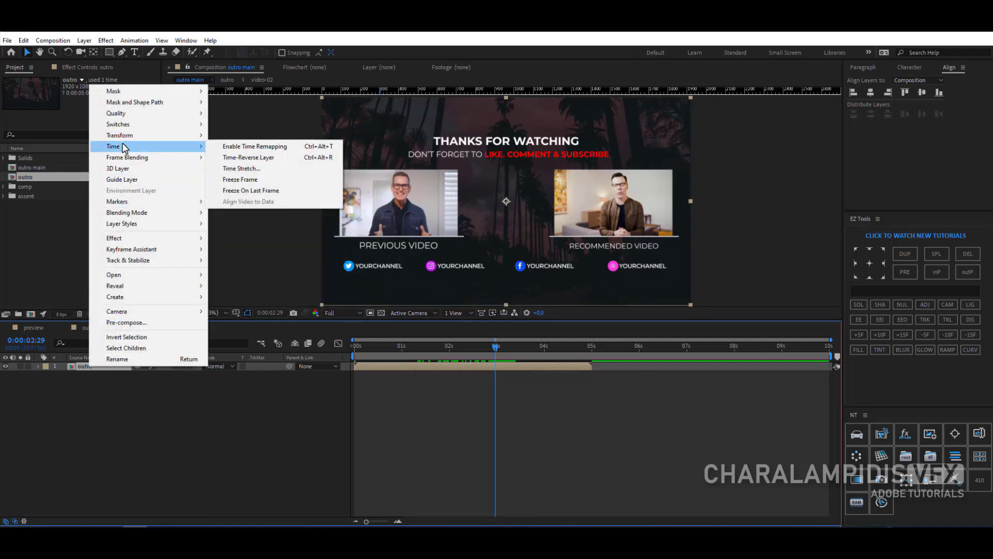
{"action": "left_click", "coordinate": [231, 147]}
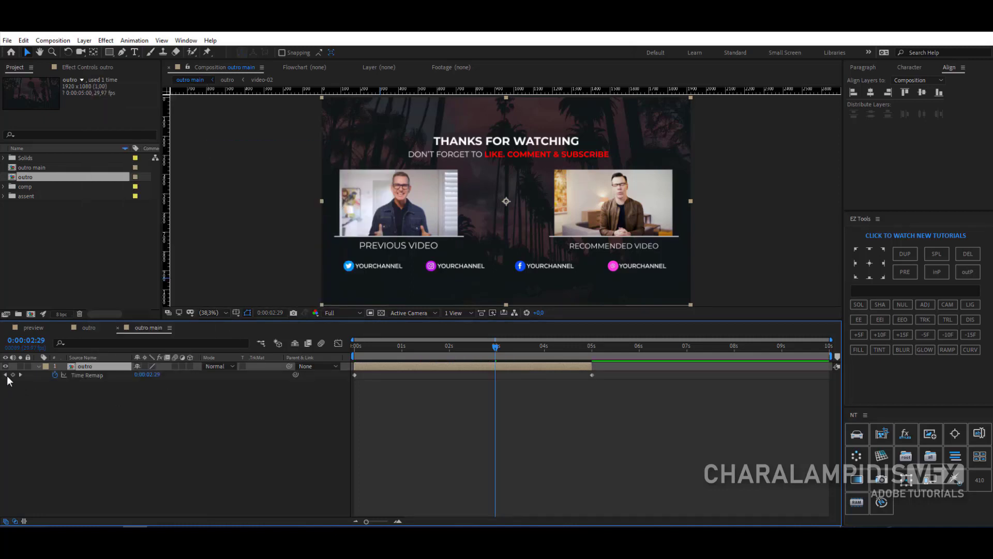
{"action": "left_click", "coordinate": [13, 374]}
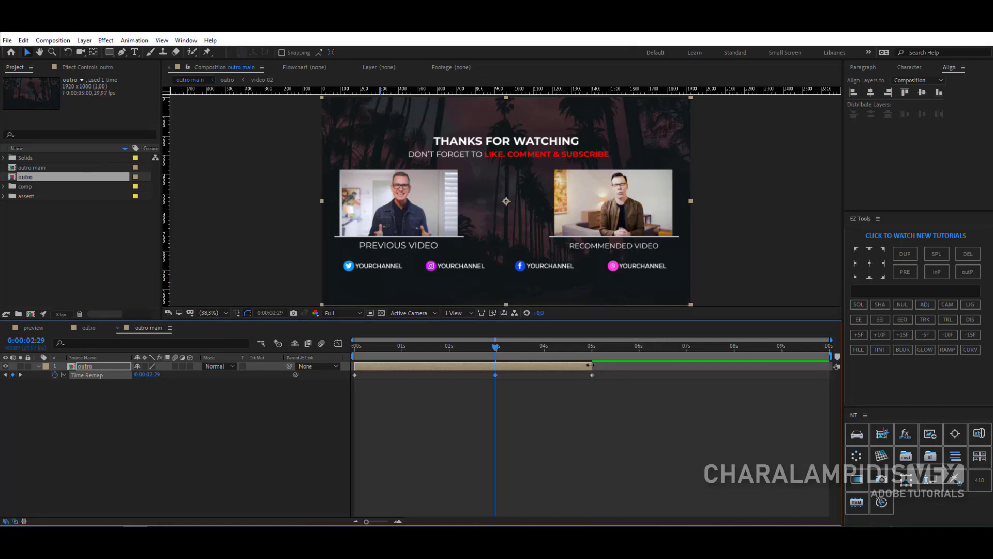
Step: Extend the outro layer to the composition's end, moving the last Time Remap keyframe to the end and the middle one to about 5 seconds
{"action": "left_click_drag", "start_coordinate": [588, 367], "coordinate": [808, 368]}
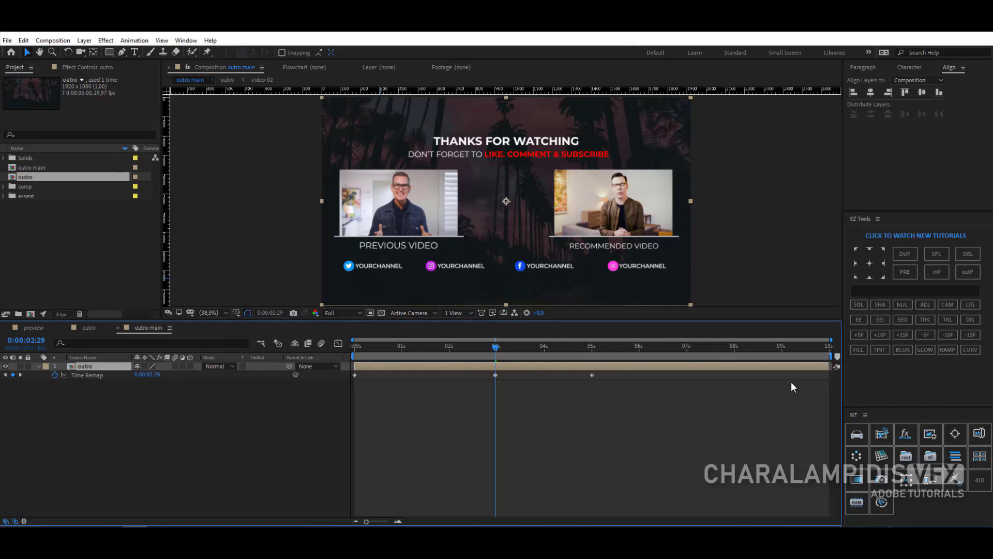
{"action": "left_click", "coordinate": [592, 374]}
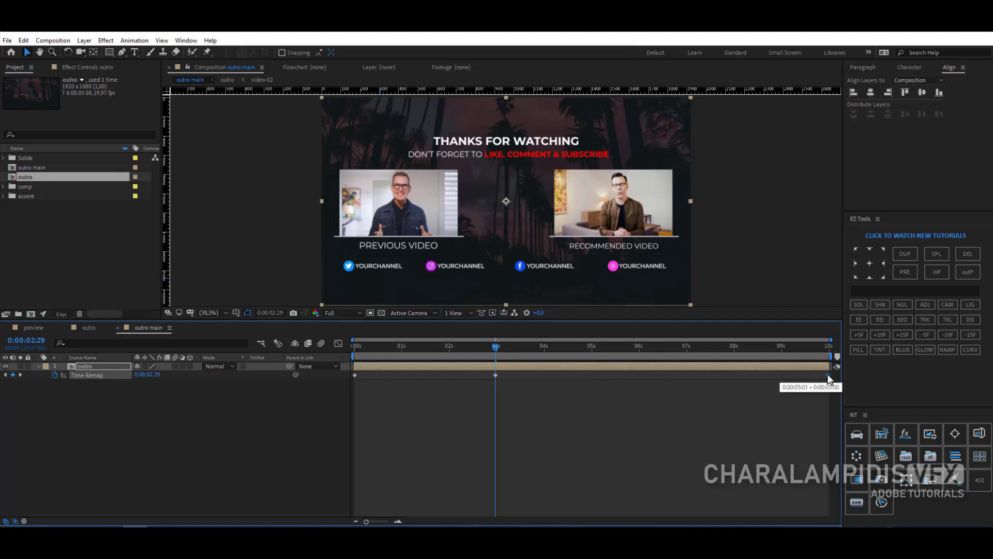
{"action": "left_click_drag", "start_coordinate": [828, 377], "coordinate": [829, 375]}
{"action": "left_click_drag", "start_coordinate": [495, 374], "coordinate": [595, 375]}
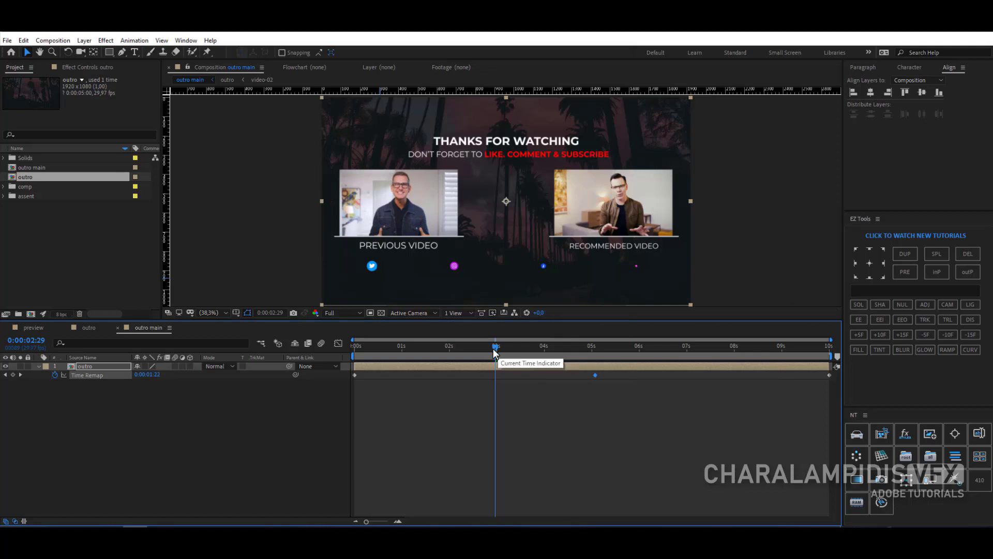
Step: Collapse the outro layer's properties and preview the outro main composition from the start
{"action": "key", "text": "Home"}
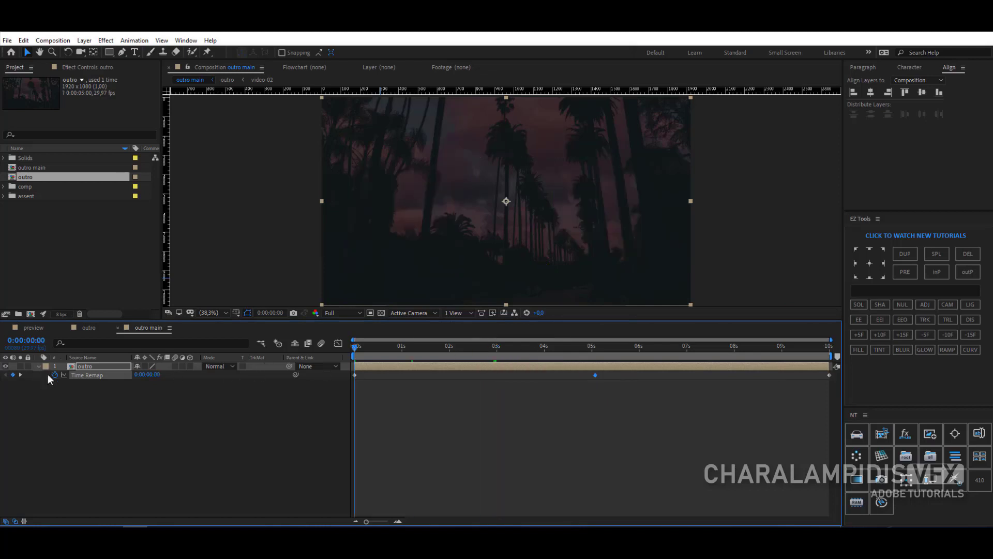
{"action": "left_click", "coordinate": [91, 438]}
{"action": "left_click", "coordinate": [36, 365]}
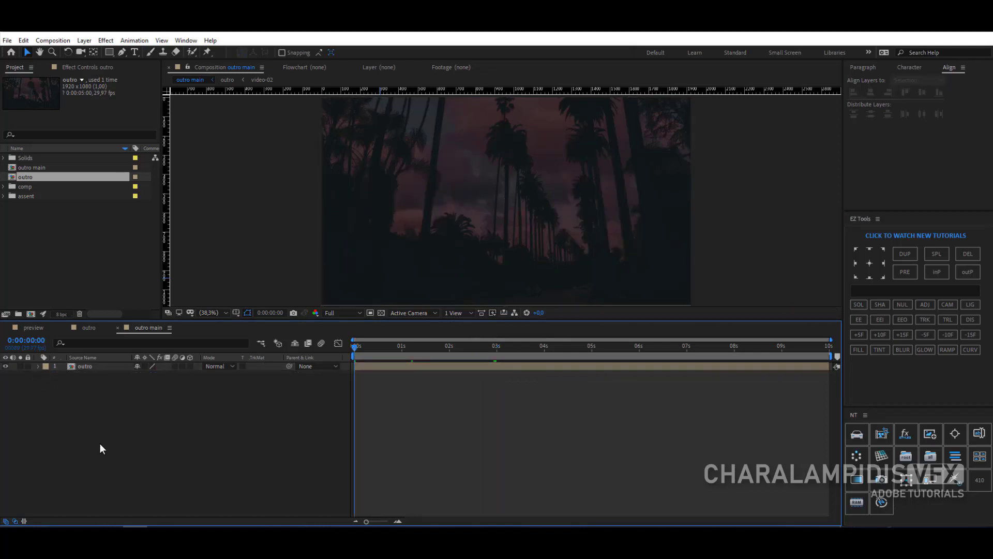
{"action": "key", "text": "space"}
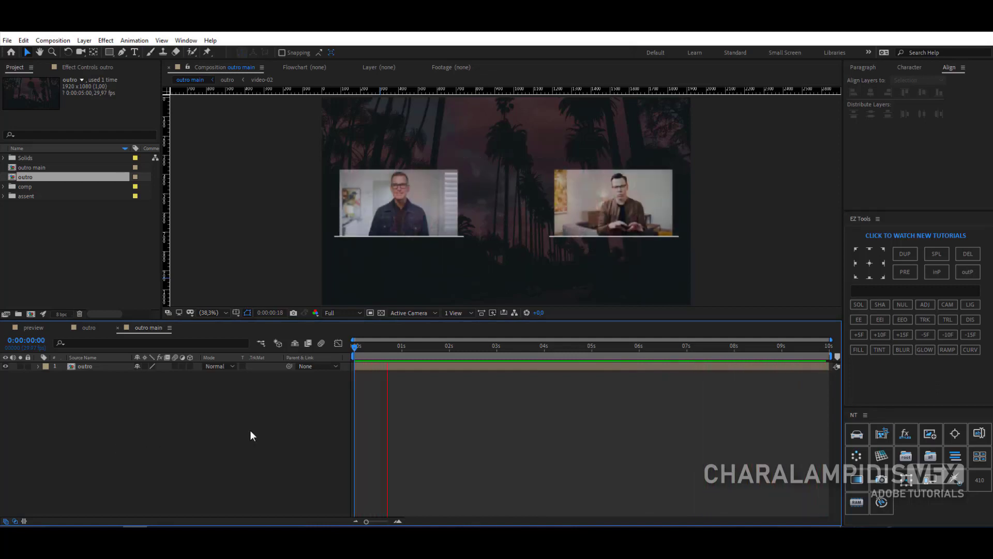
{"action": "left_click", "coordinate": [588, 348]}
{"action": "left_click_drag", "start_coordinate": [589, 354], "coordinate": [310, 366]}
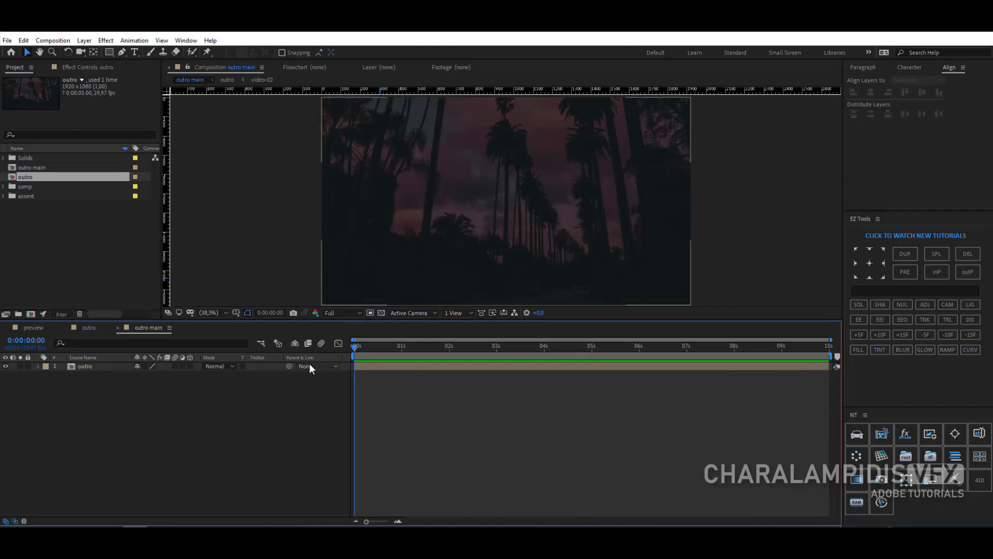
Step: Save the project as a new file named "outro final" in the outro folder
{"action": "left_click", "coordinate": [7, 40]}
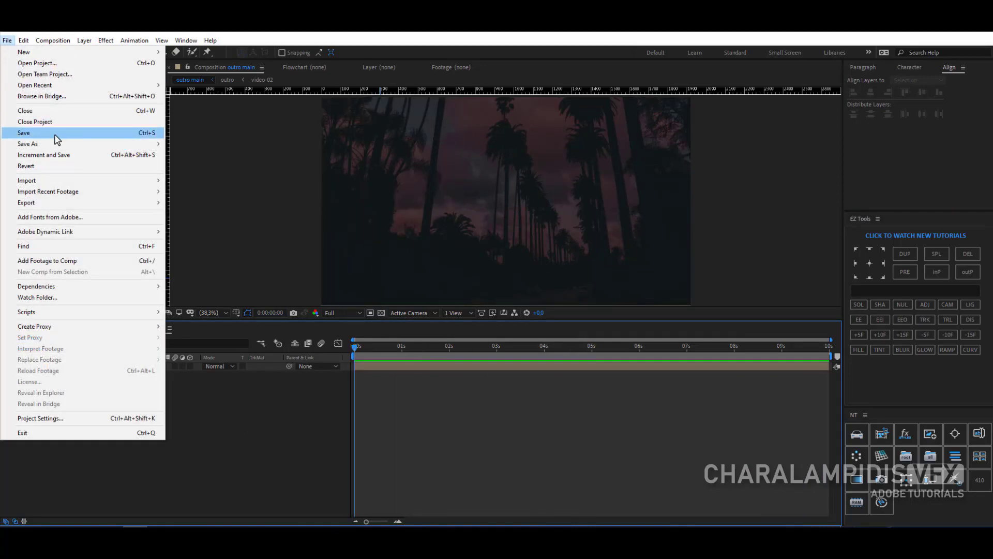
{"action": "mouse_move", "coordinate": [56, 144]}
{"action": "left_click", "coordinate": [191, 145]}
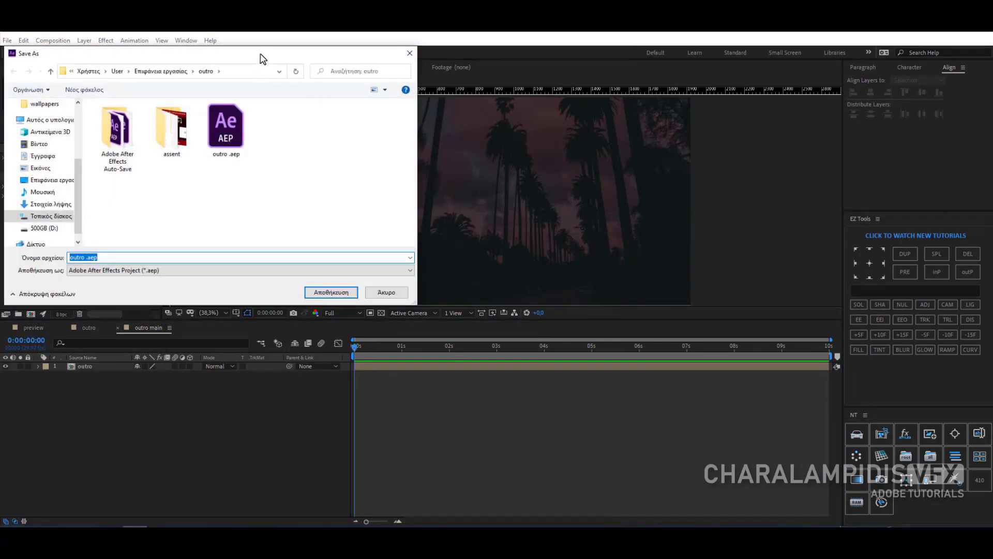
{"action": "left_click_drag", "start_coordinate": [261, 52], "coordinate": [455, 74]}
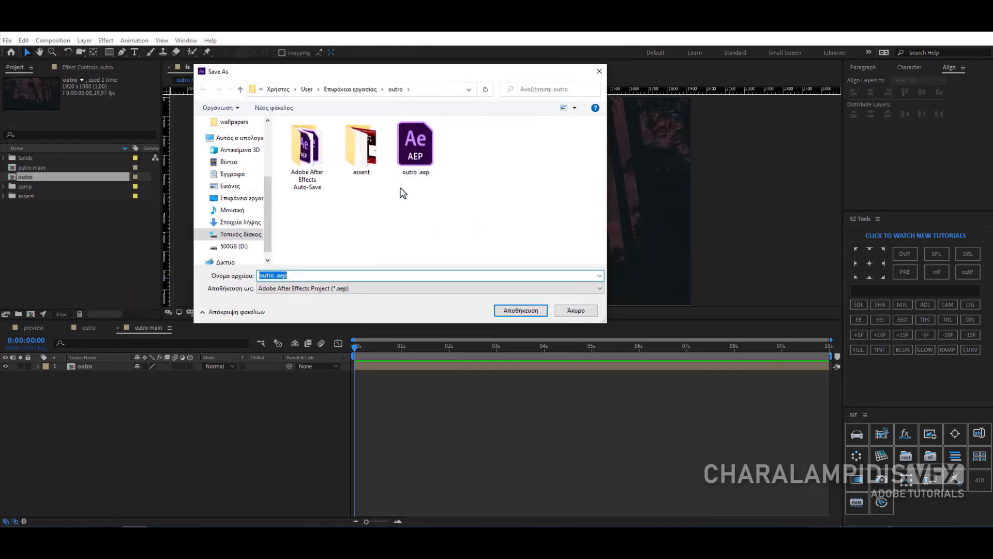
{"action": "type", "text": "outr"}
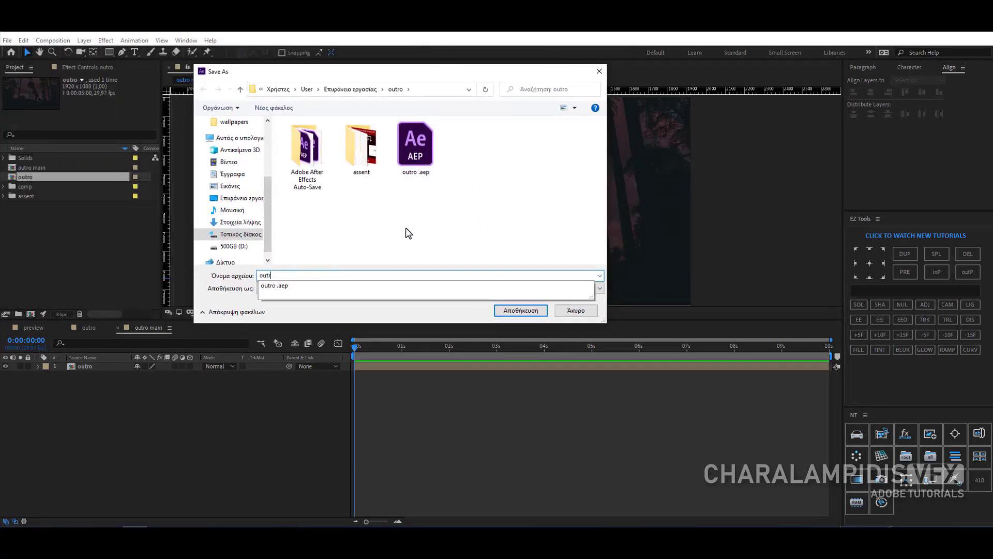
{"action": "type", "text": "o final"}
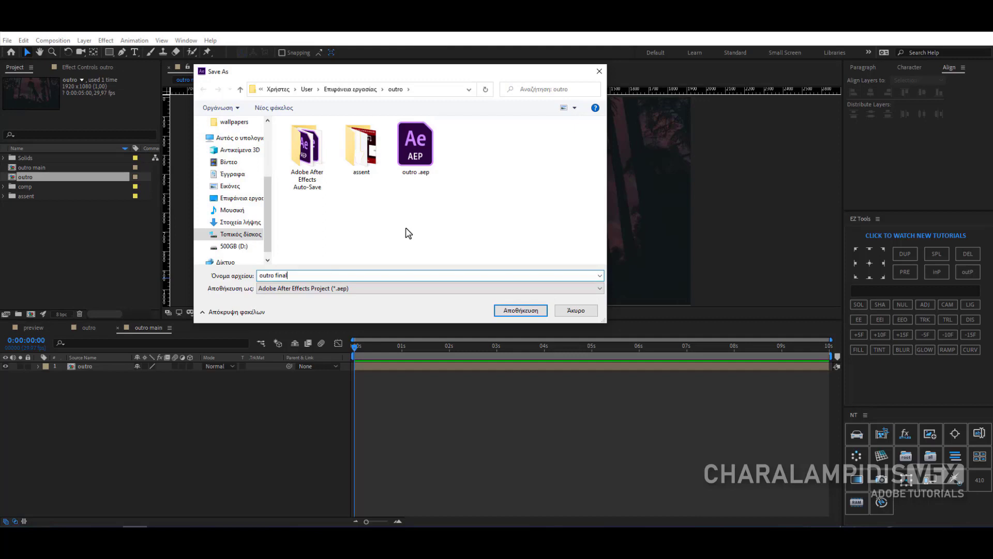
{"action": "left_click", "coordinate": [510, 315]}
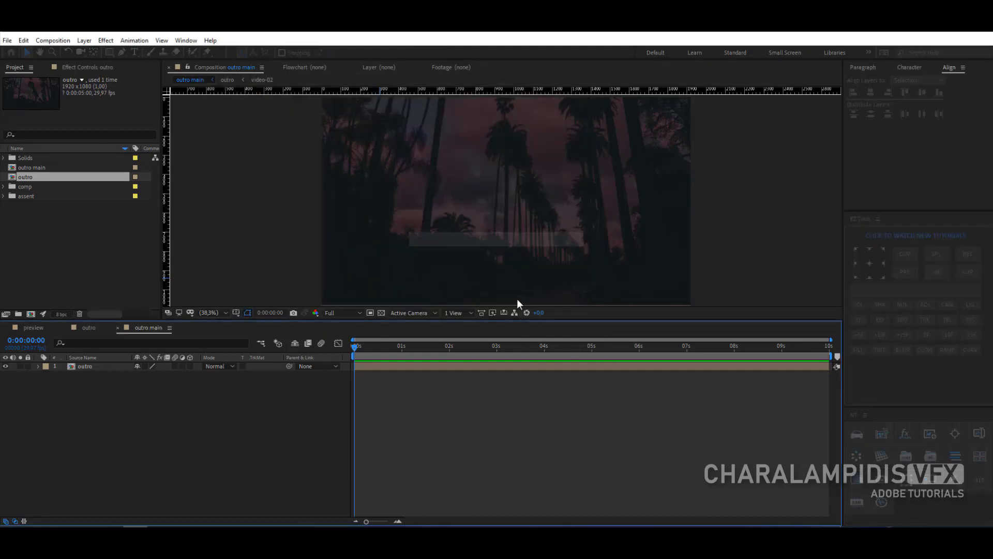
Step: Send outro main to the Adobe Media Encoder queue and choose H.264 as its export format
{"action": "left_click", "coordinate": [53, 40]}
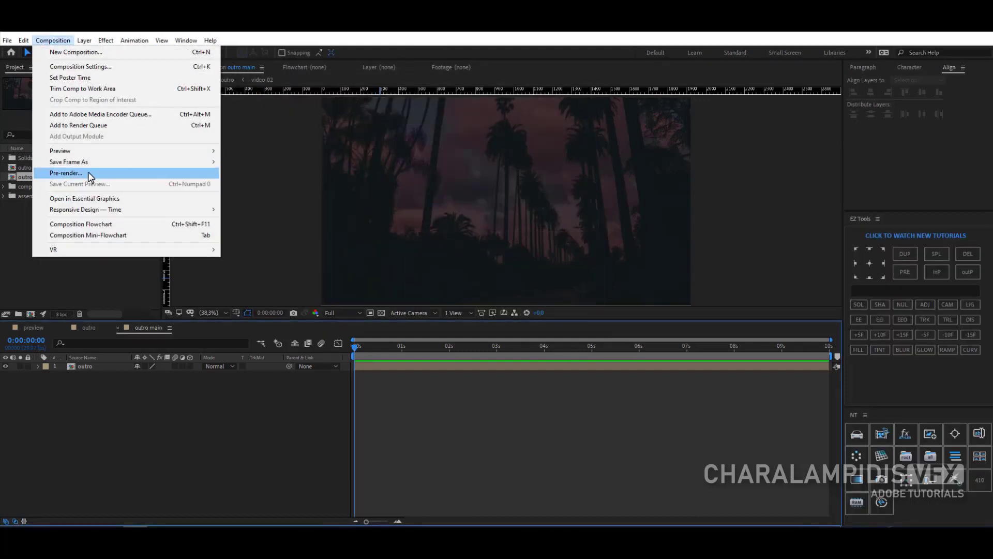
{"action": "left_click", "coordinate": [101, 114]}
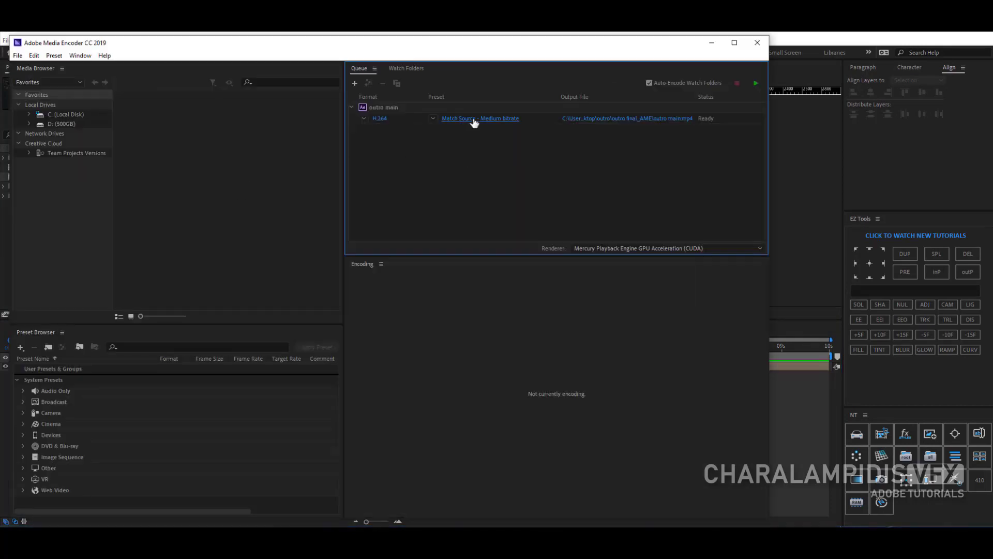
{"action": "left_click", "coordinate": [474, 119]}
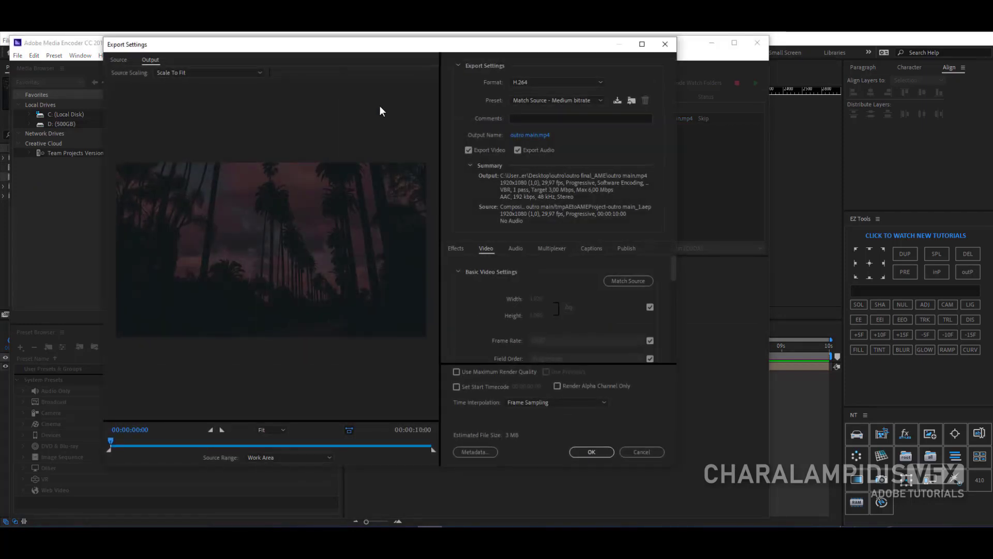
{"action": "left_click_drag", "start_coordinate": [363, 45], "coordinate": [385, 47]}
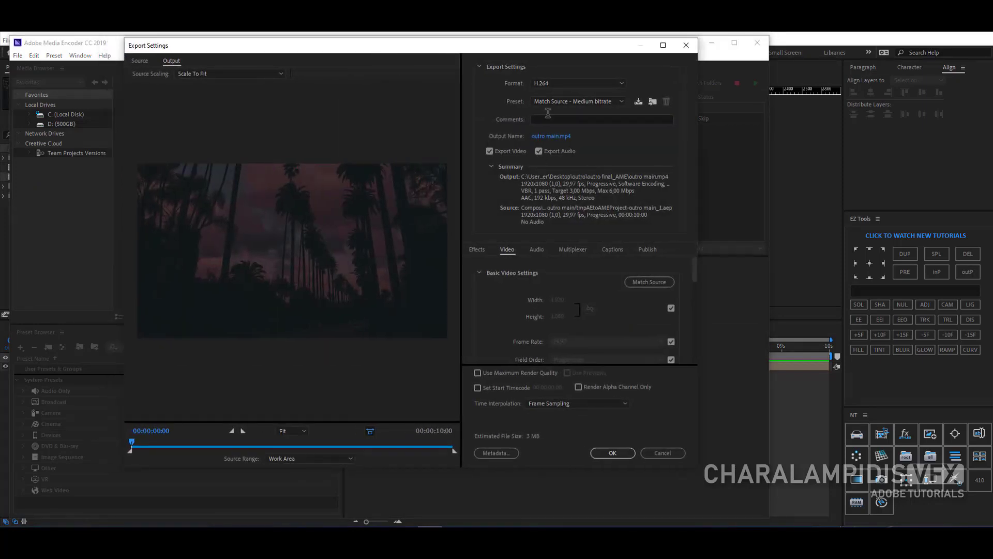
{"action": "left_click", "coordinate": [551, 84]}
{"action": "left_click", "coordinate": [560, 217]}
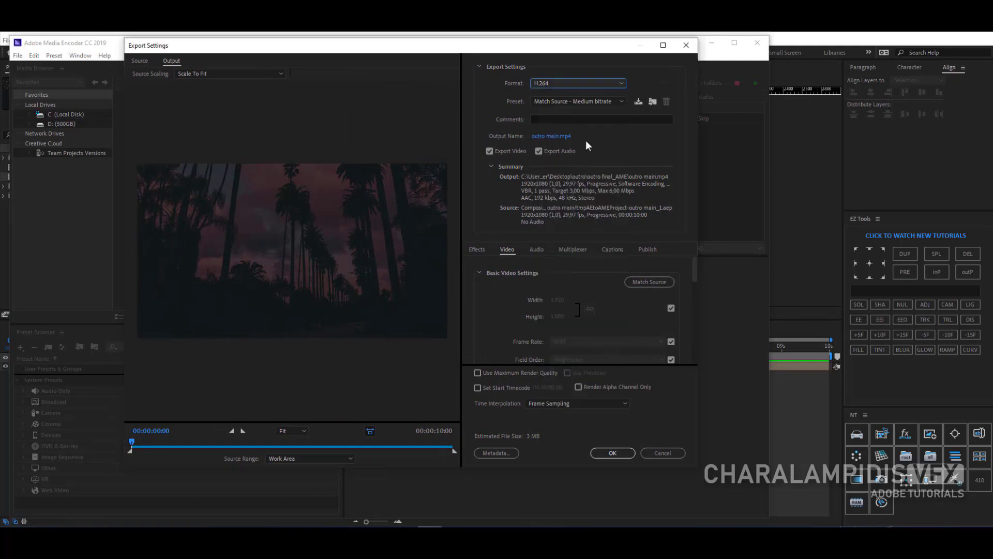
Step: Use the Match Source preset with a 10 Mbps target bitrate, exclude audio, and enable maximum render quality for the export
{"action": "left_click", "coordinate": [586, 99]}
{"action": "left_click", "coordinate": [552, 128]}
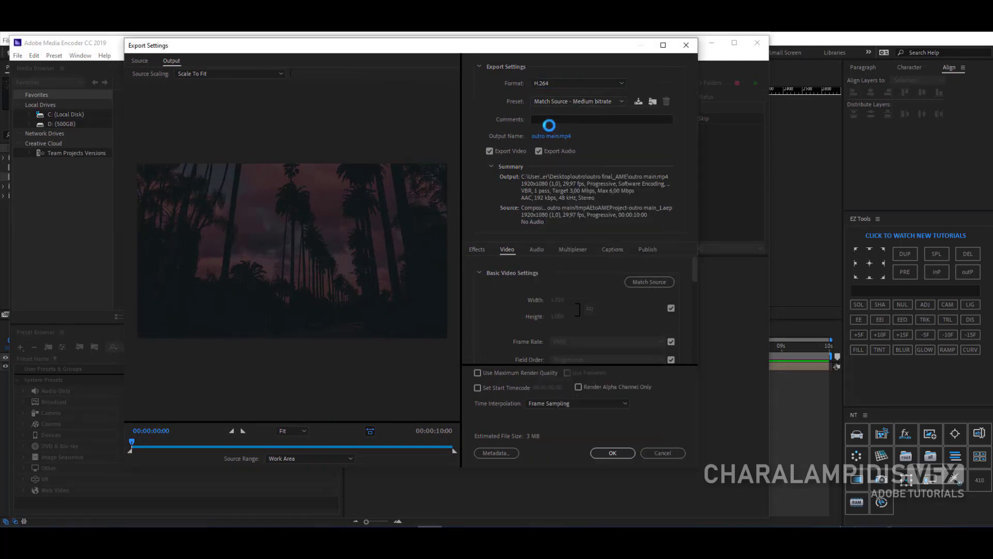
{"action": "left_click", "coordinate": [538, 151]}
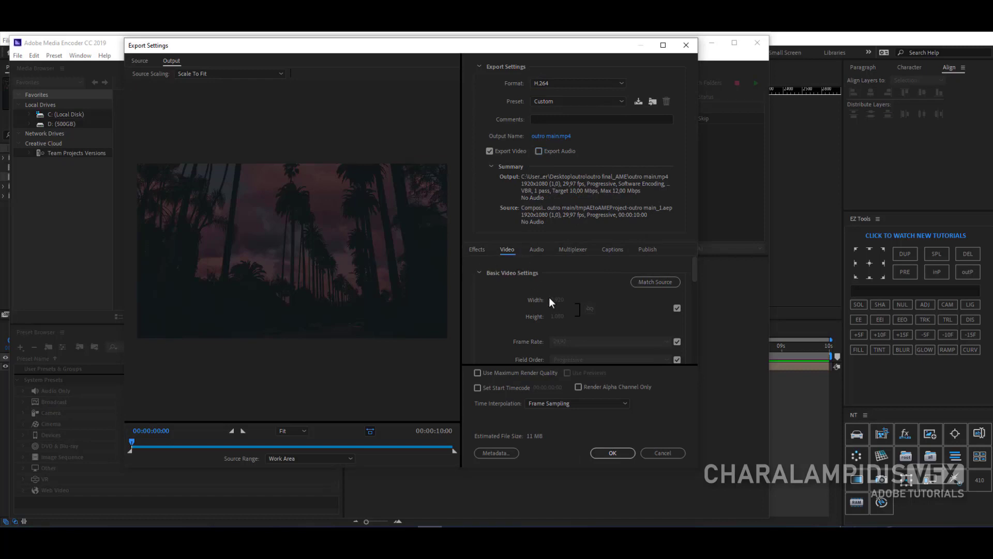
{"action": "left_click", "coordinate": [478, 373]}
Step: Set the output file to "final" in the outro folder and start encoding the queue
{"action": "left_click", "coordinate": [539, 138]}
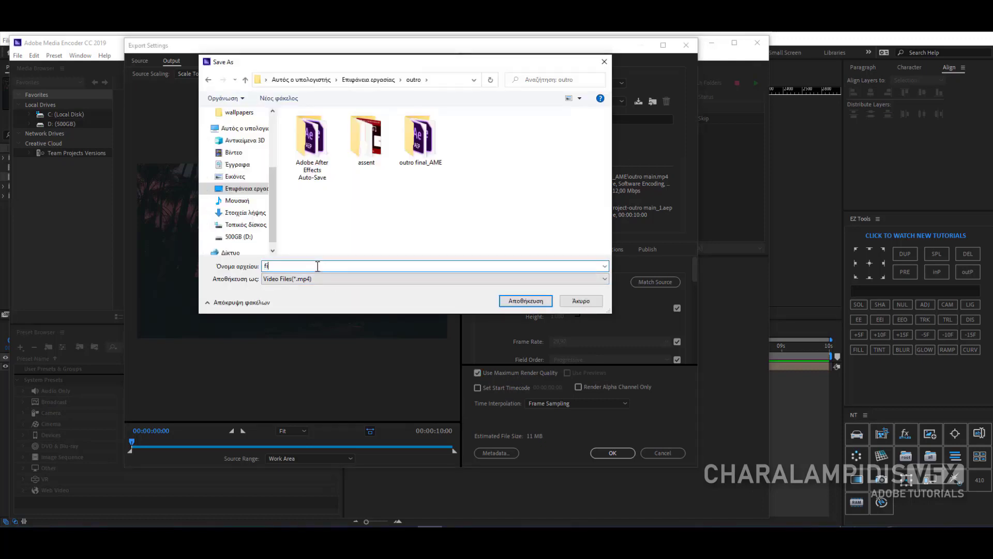
{"action": "type", "text": "final"}
{"action": "left_click", "coordinate": [526, 301]}
{"action": "left_click", "coordinate": [612, 452]}
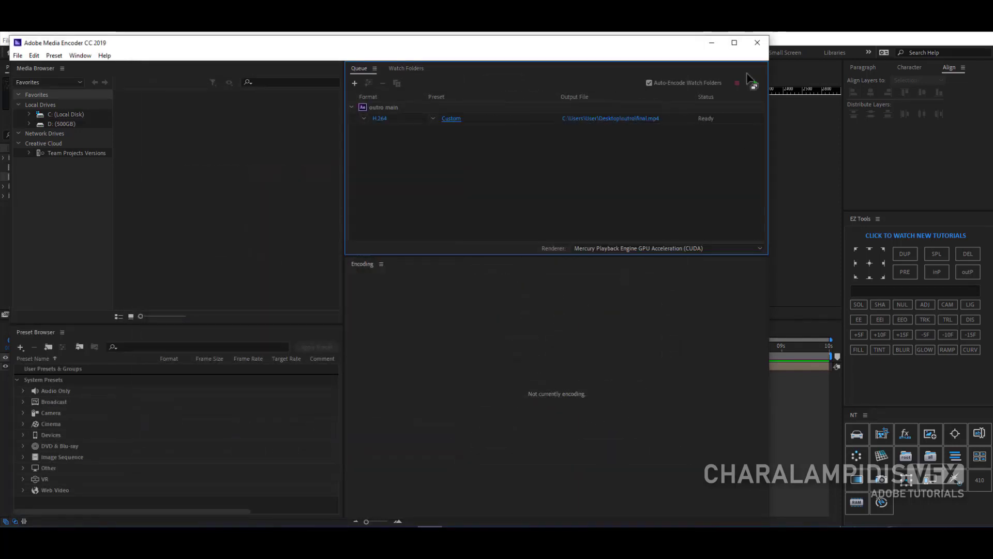
{"action": "left_click", "coordinate": [754, 85]}
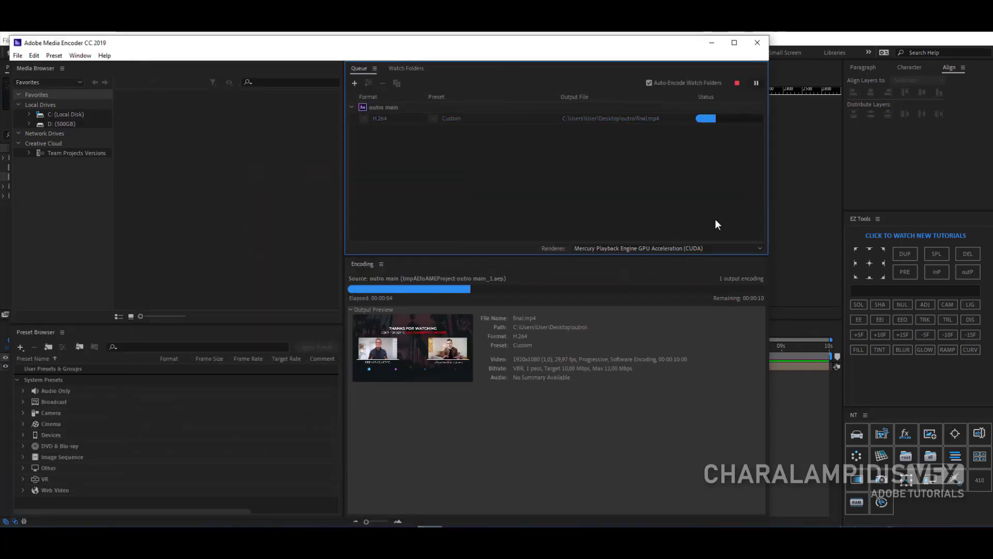